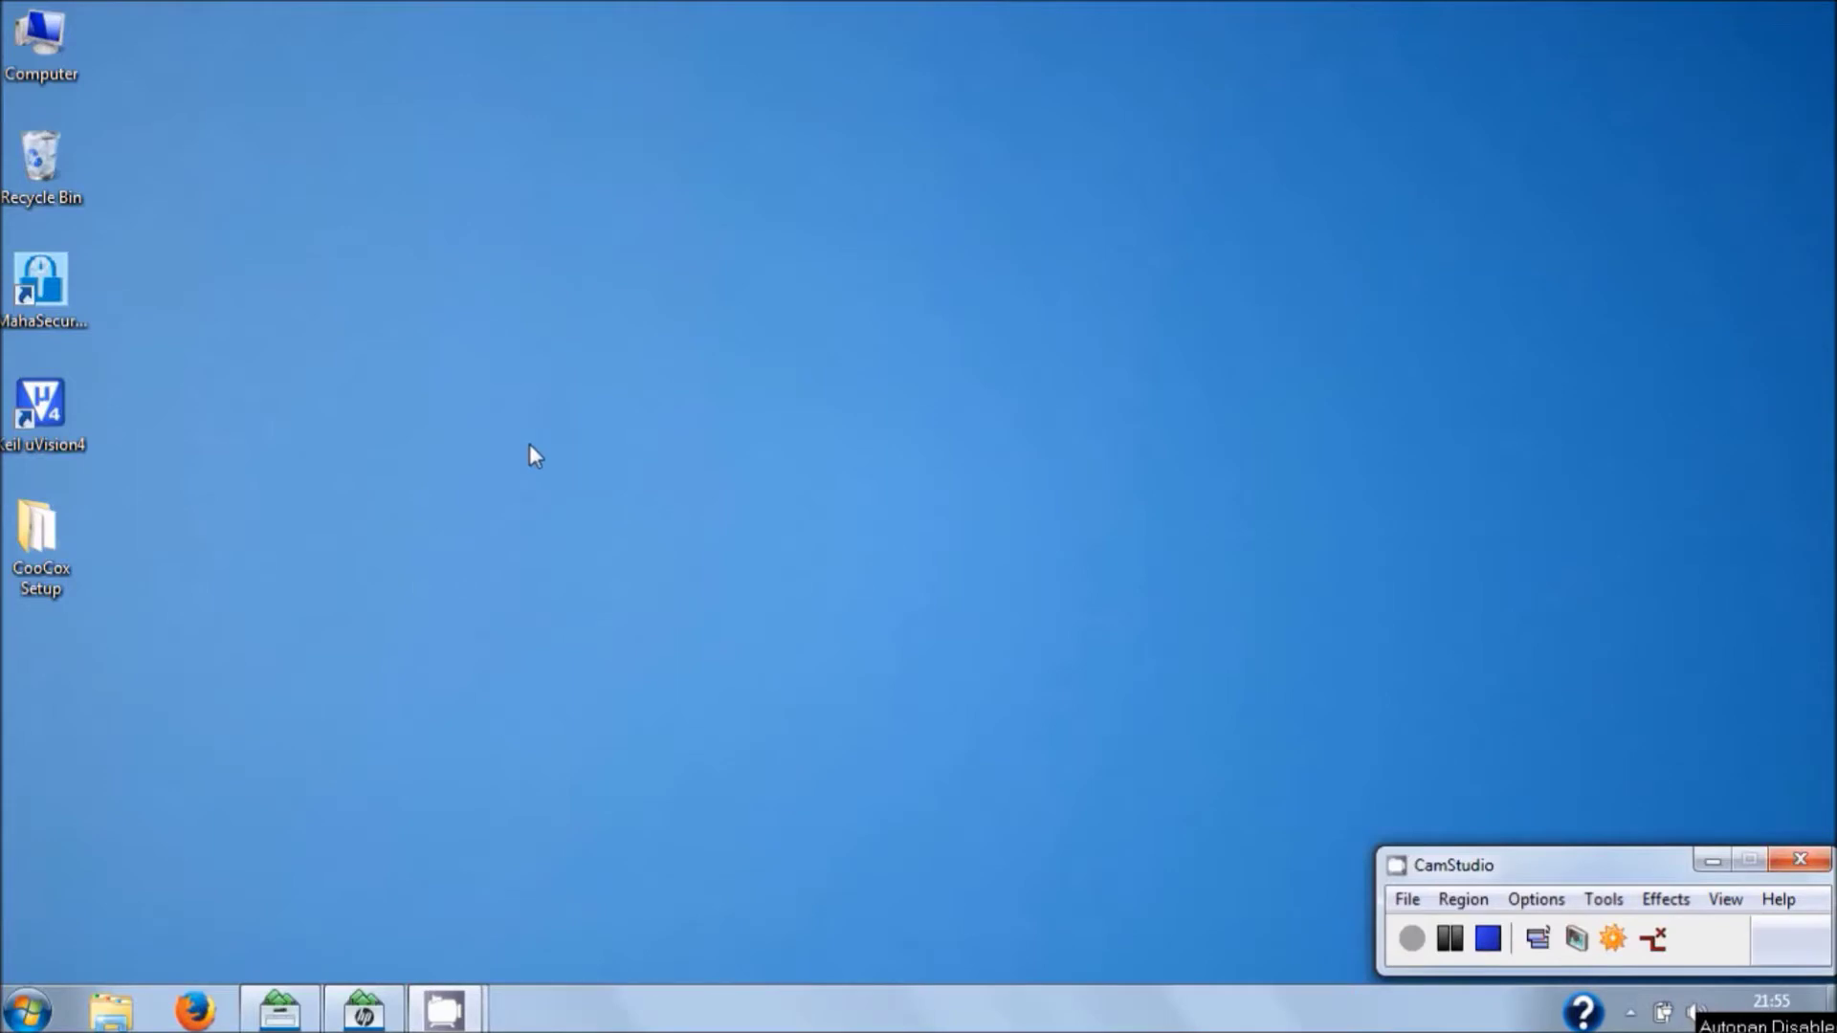
- Search Google for 'coocox' and open the CooCox - Free/Open ARM Cortex-M Development Tool-chain result
{"action": "left_click", "coordinate": [507, 418]}
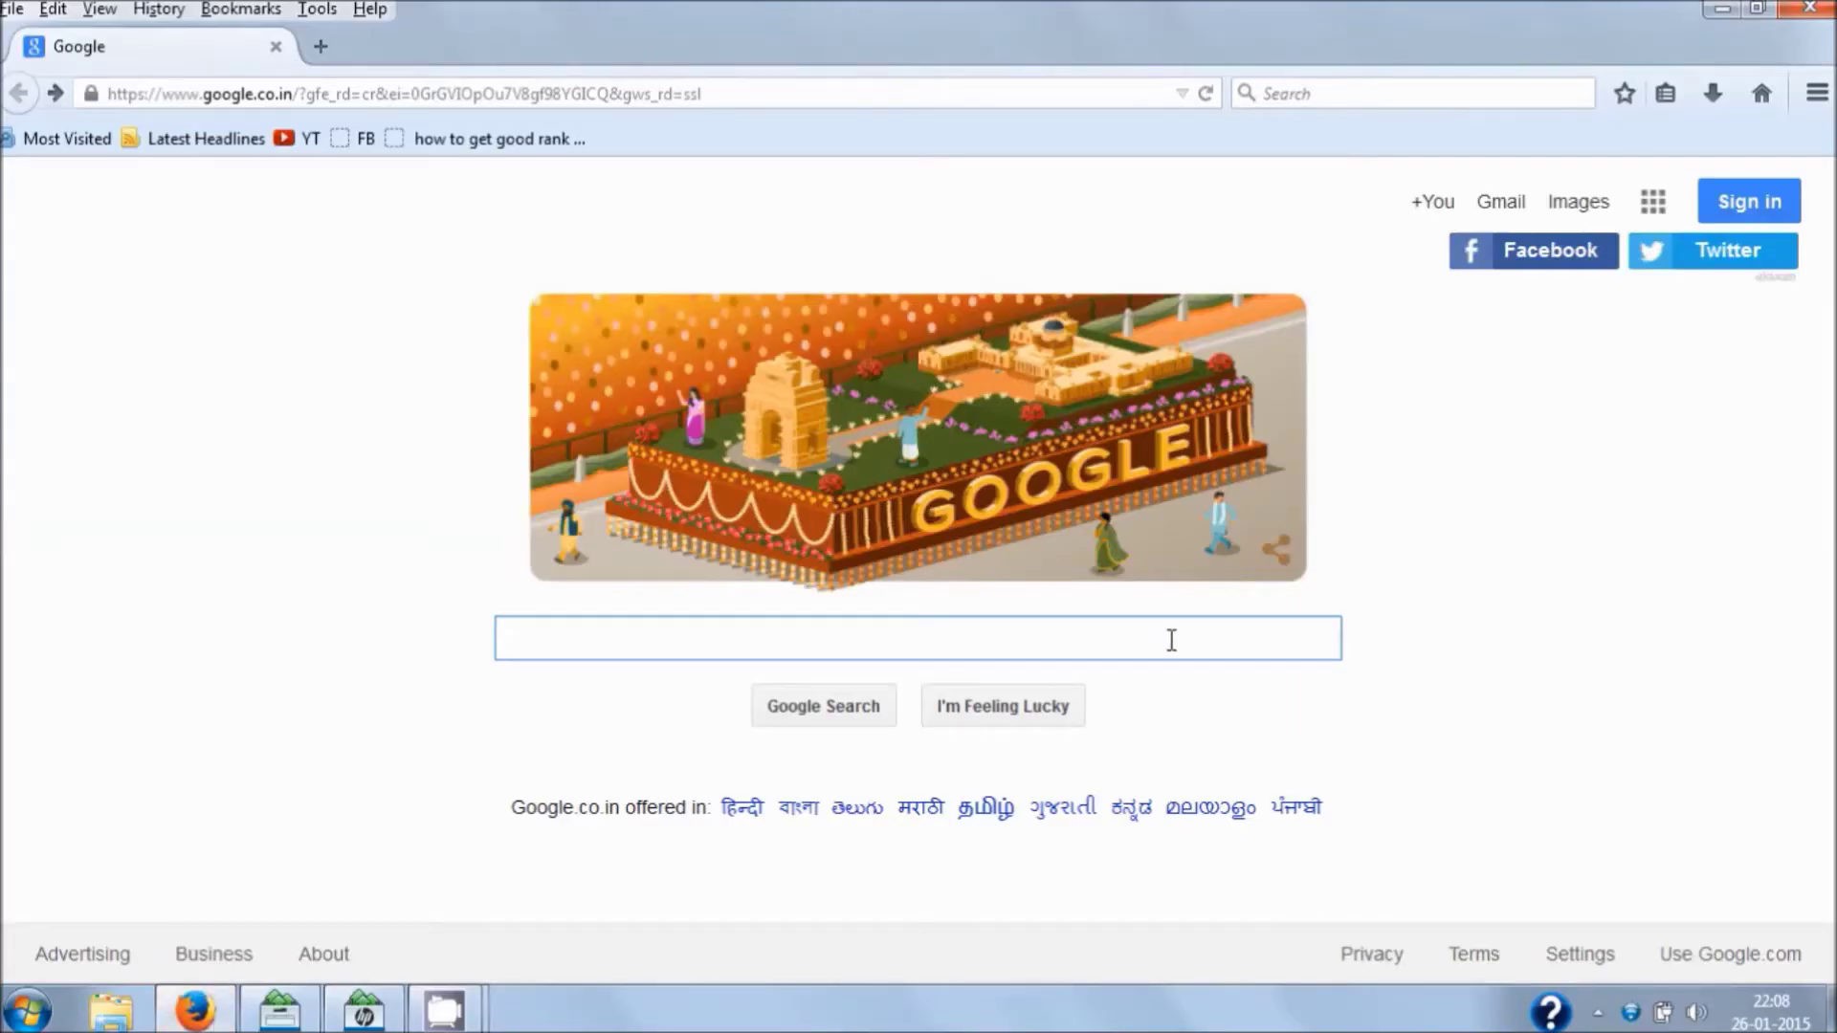
{"action": "type", "text": "coocox"}
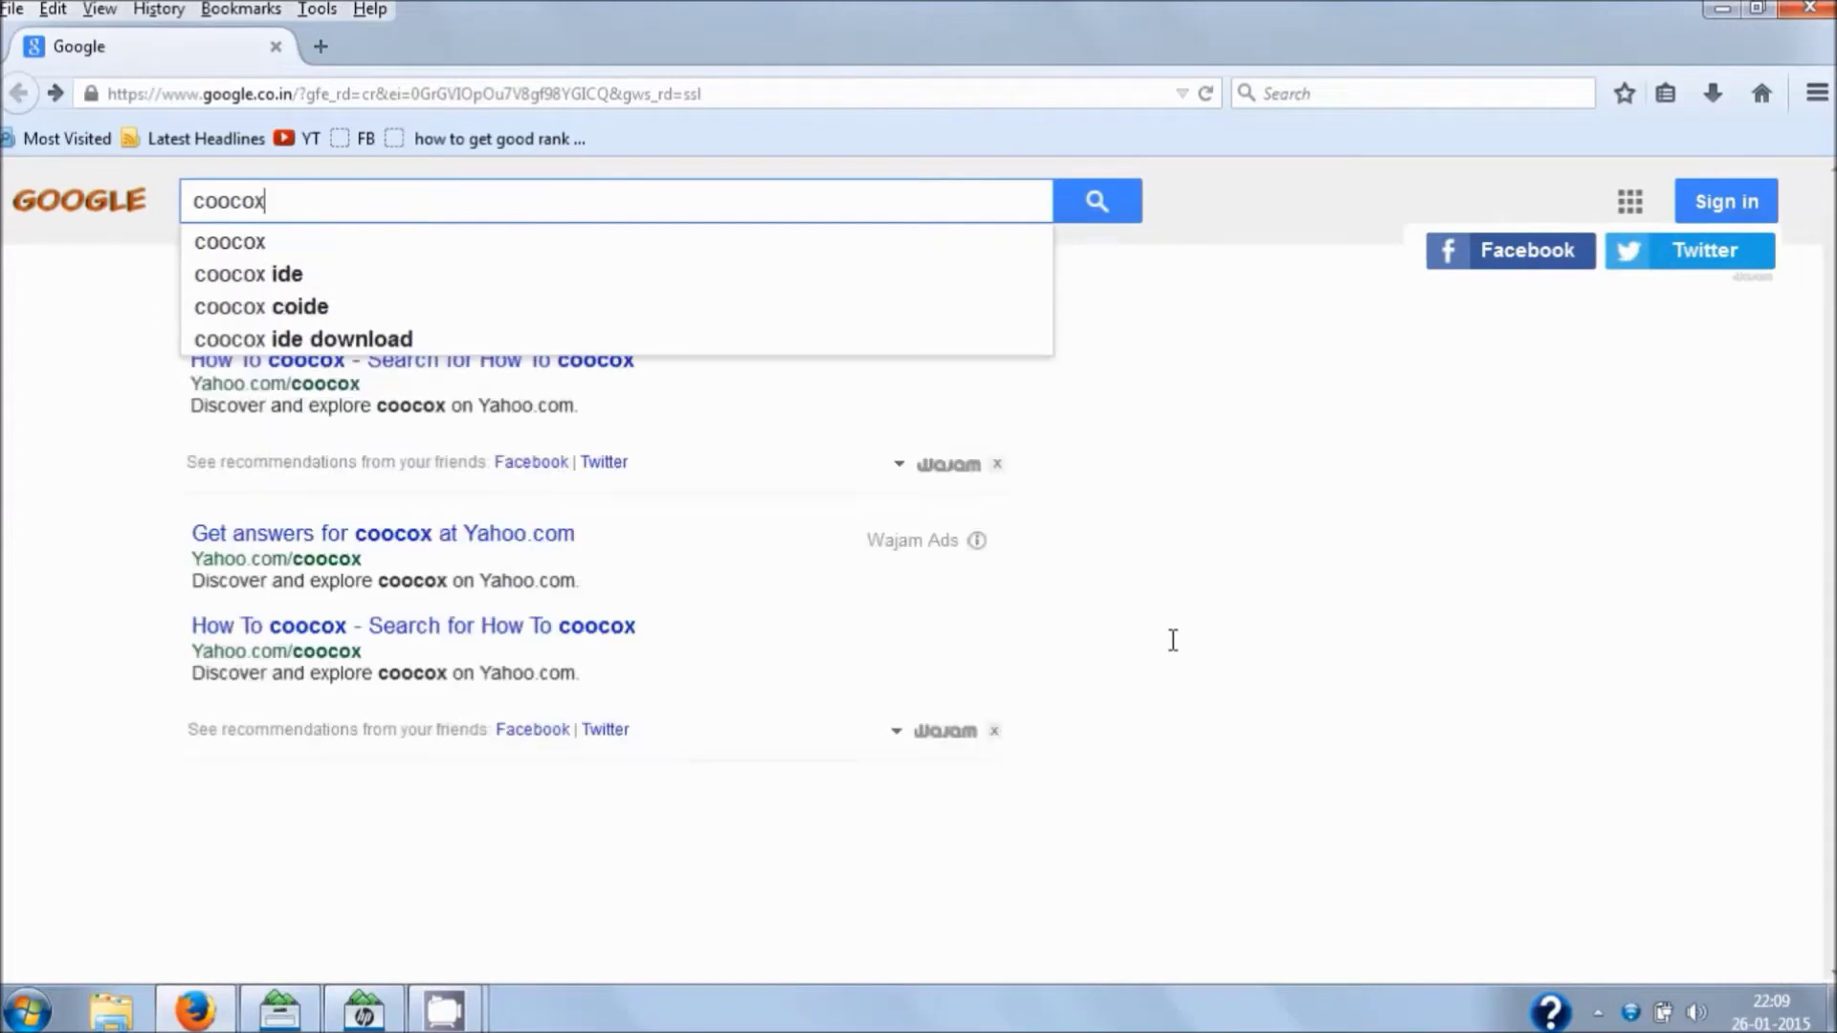
{"action": "key", "text": "Return"}
{"action": "scroll", "coordinate": [306, 717], "scroll_direction": "down", "scroll_amount": 3}
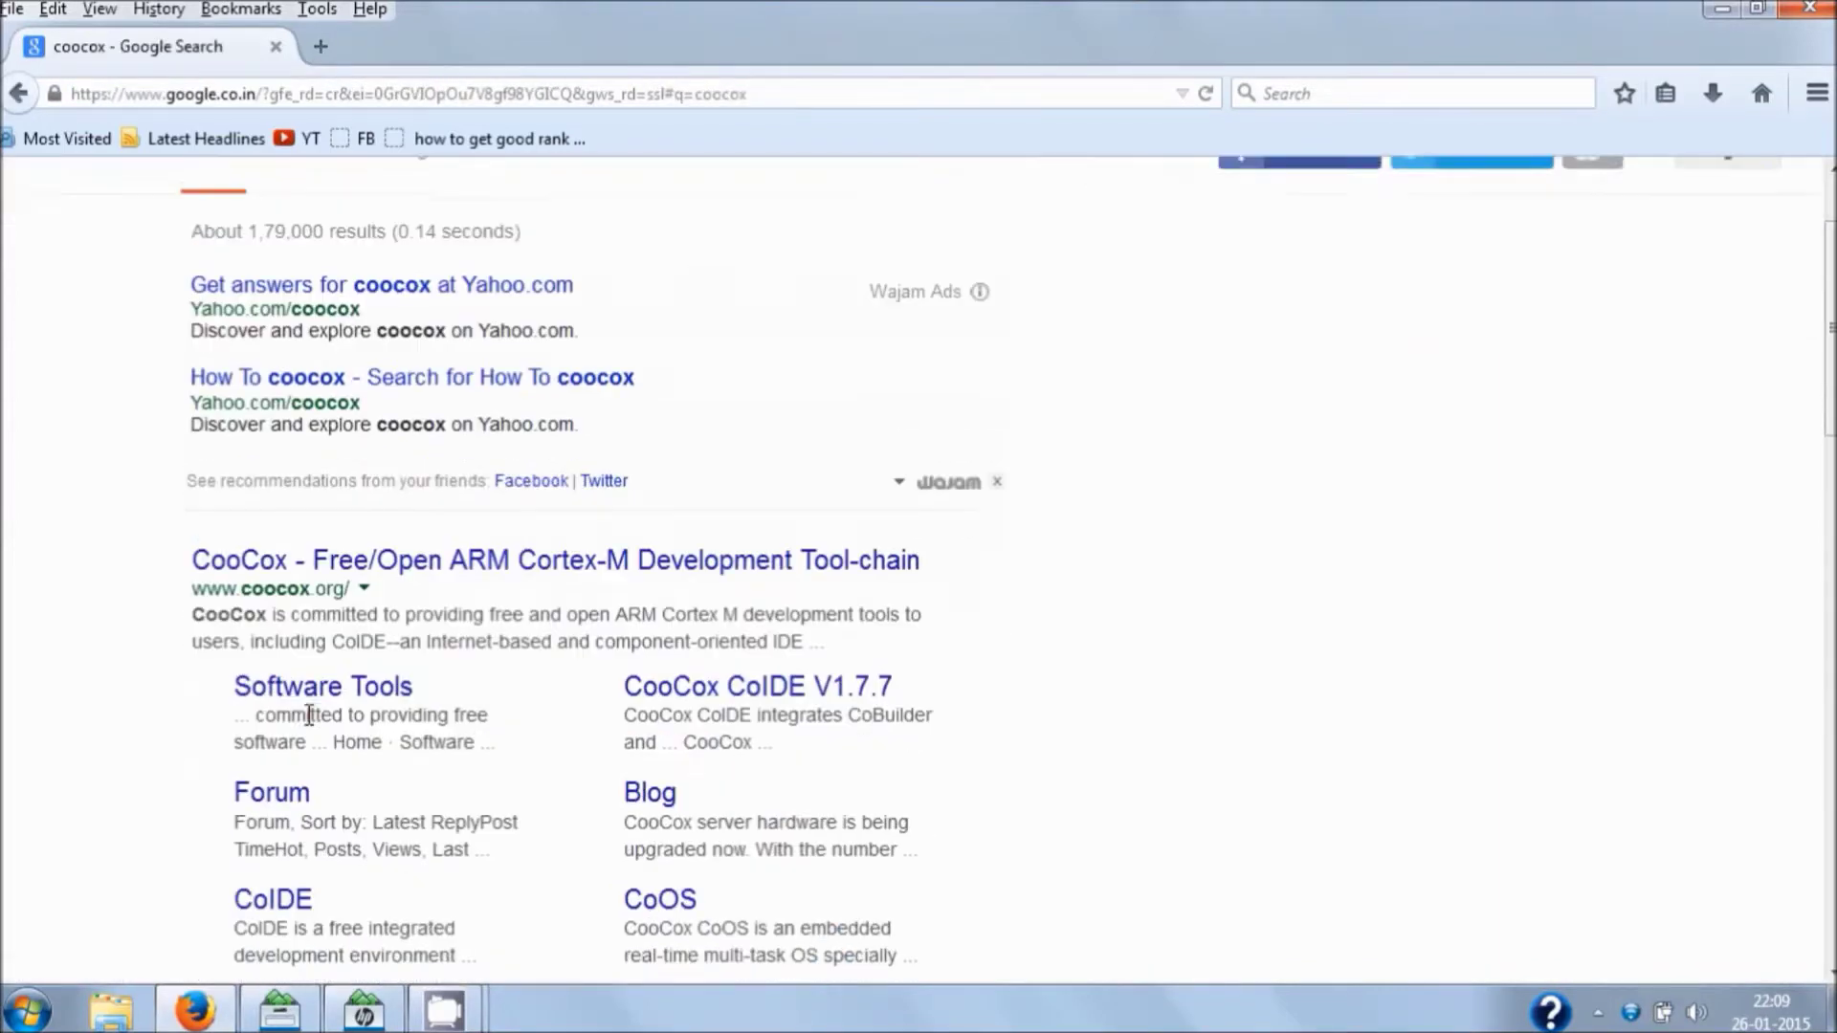
{"action": "left_click", "coordinate": [529, 552]}
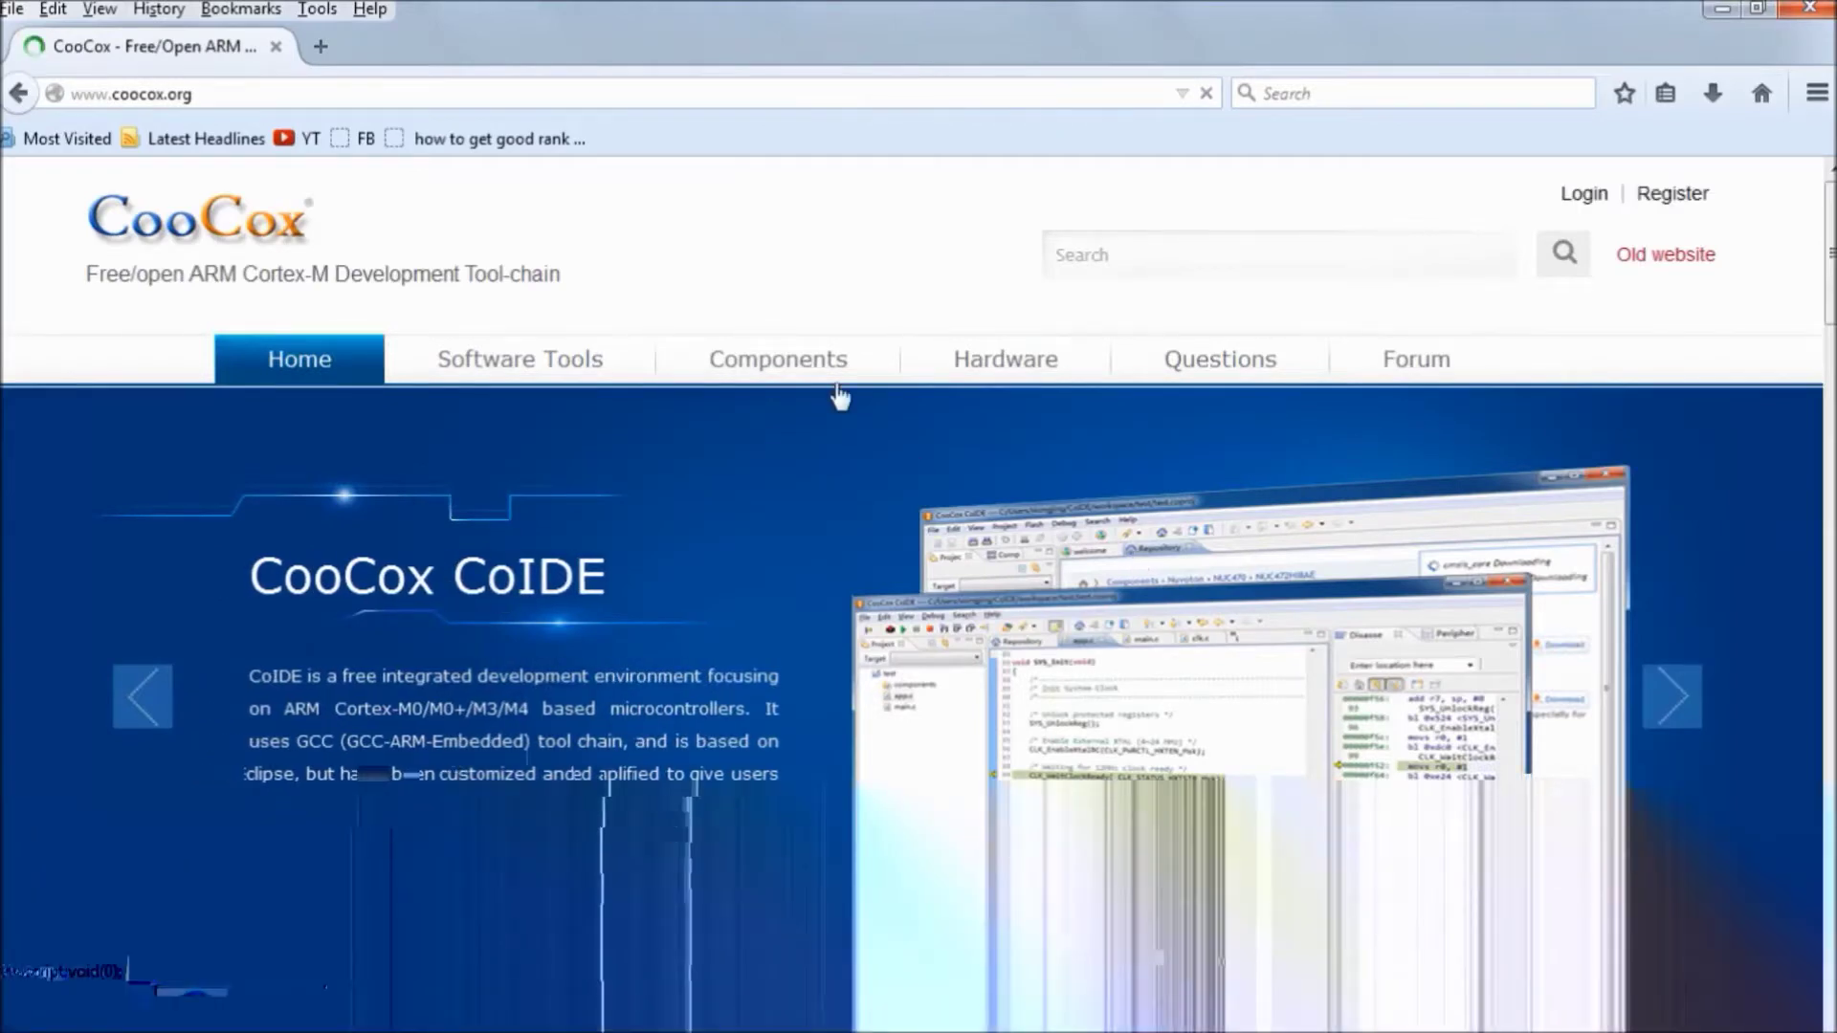
- Go to the CooCox Hardware page and open the CoLinkEx product details via Read More
{"action": "left_click", "coordinate": [1005, 363]}
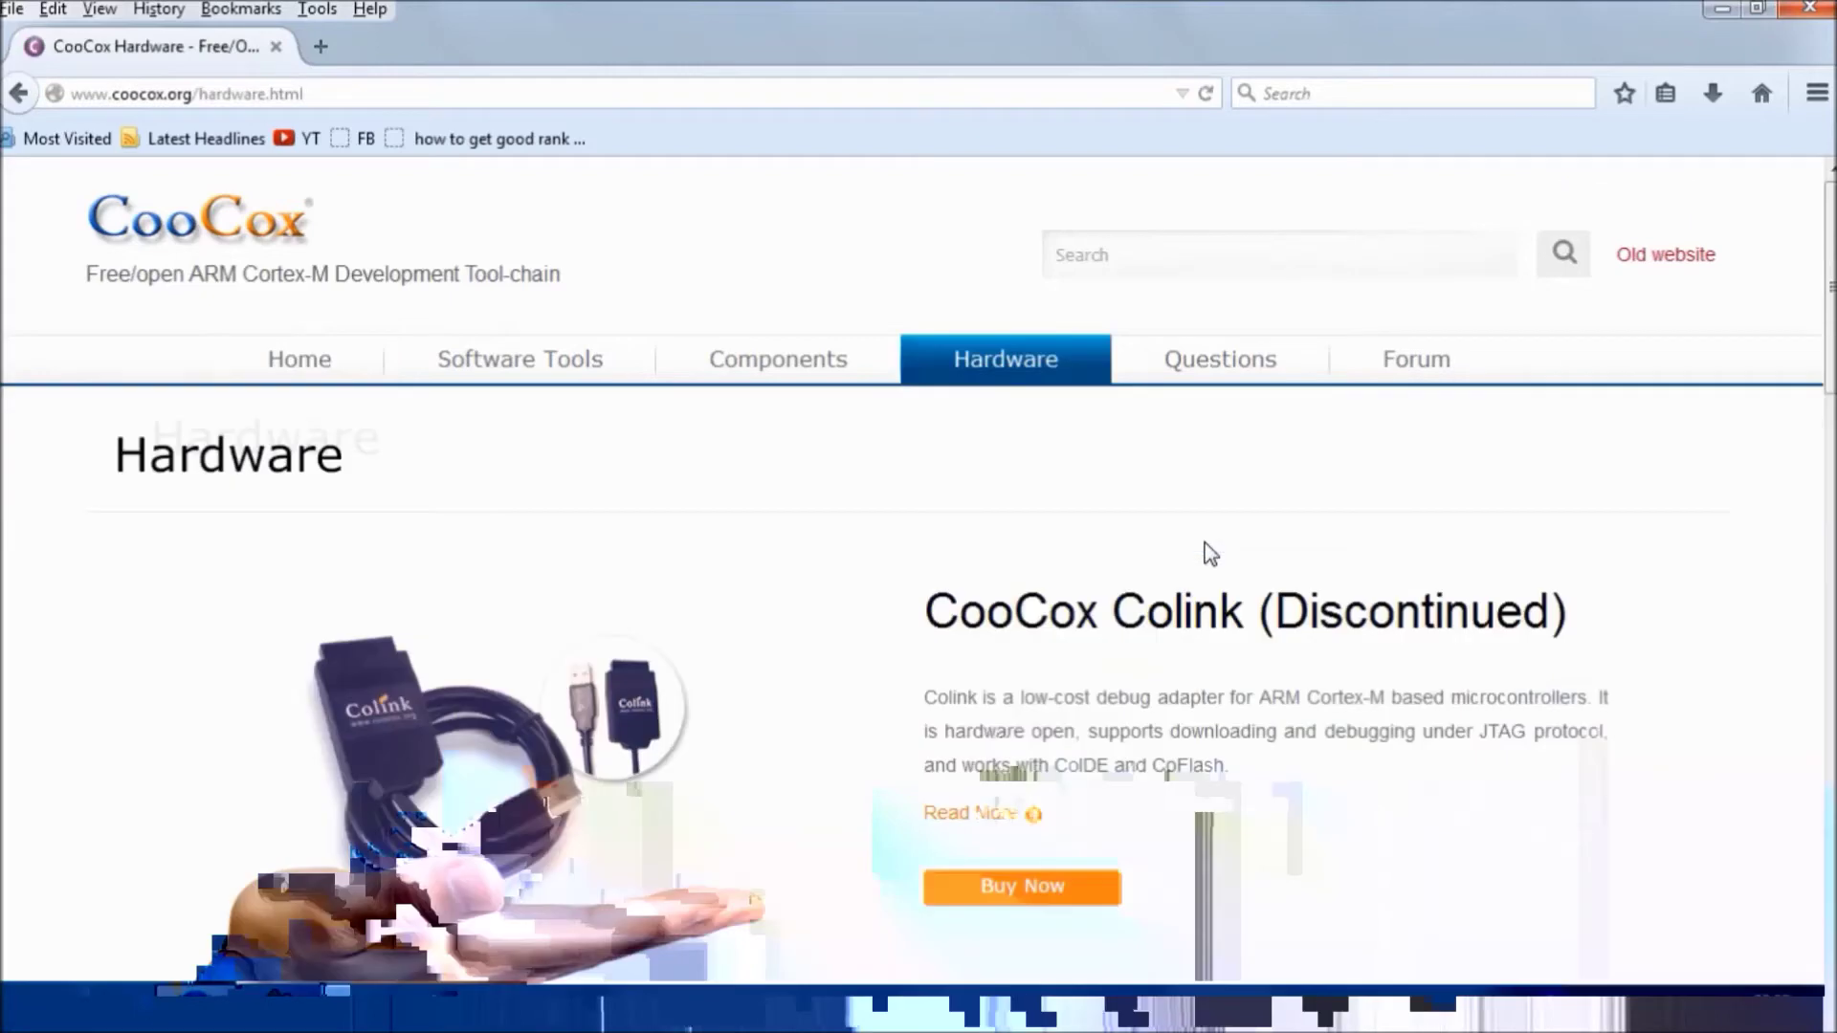
{"action": "scroll", "coordinate": [1211, 554], "scroll_direction": "down", "scroll_amount": 10}
{"action": "scroll", "coordinate": [161, 560], "scroll_direction": "up", "scroll_amount": 5}
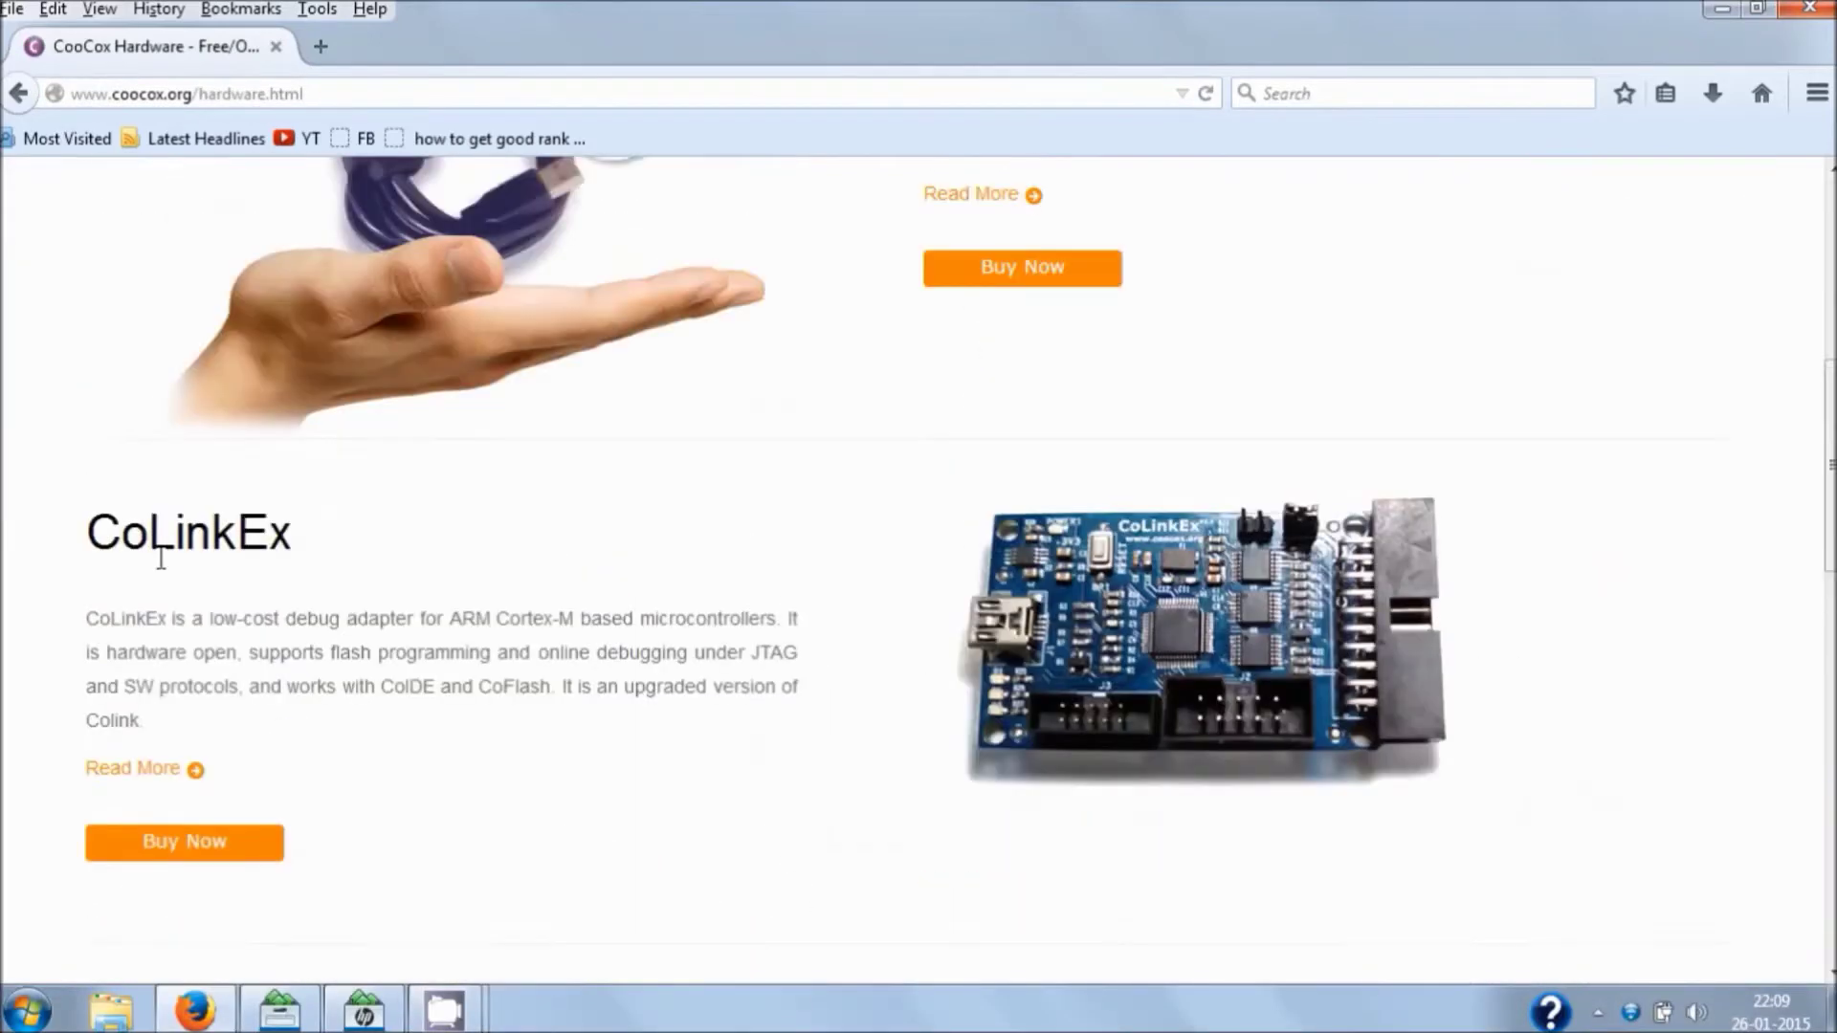
{"action": "left_click_drag", "start_coordinate": [65, 548], "coordinate": [348, 542]}
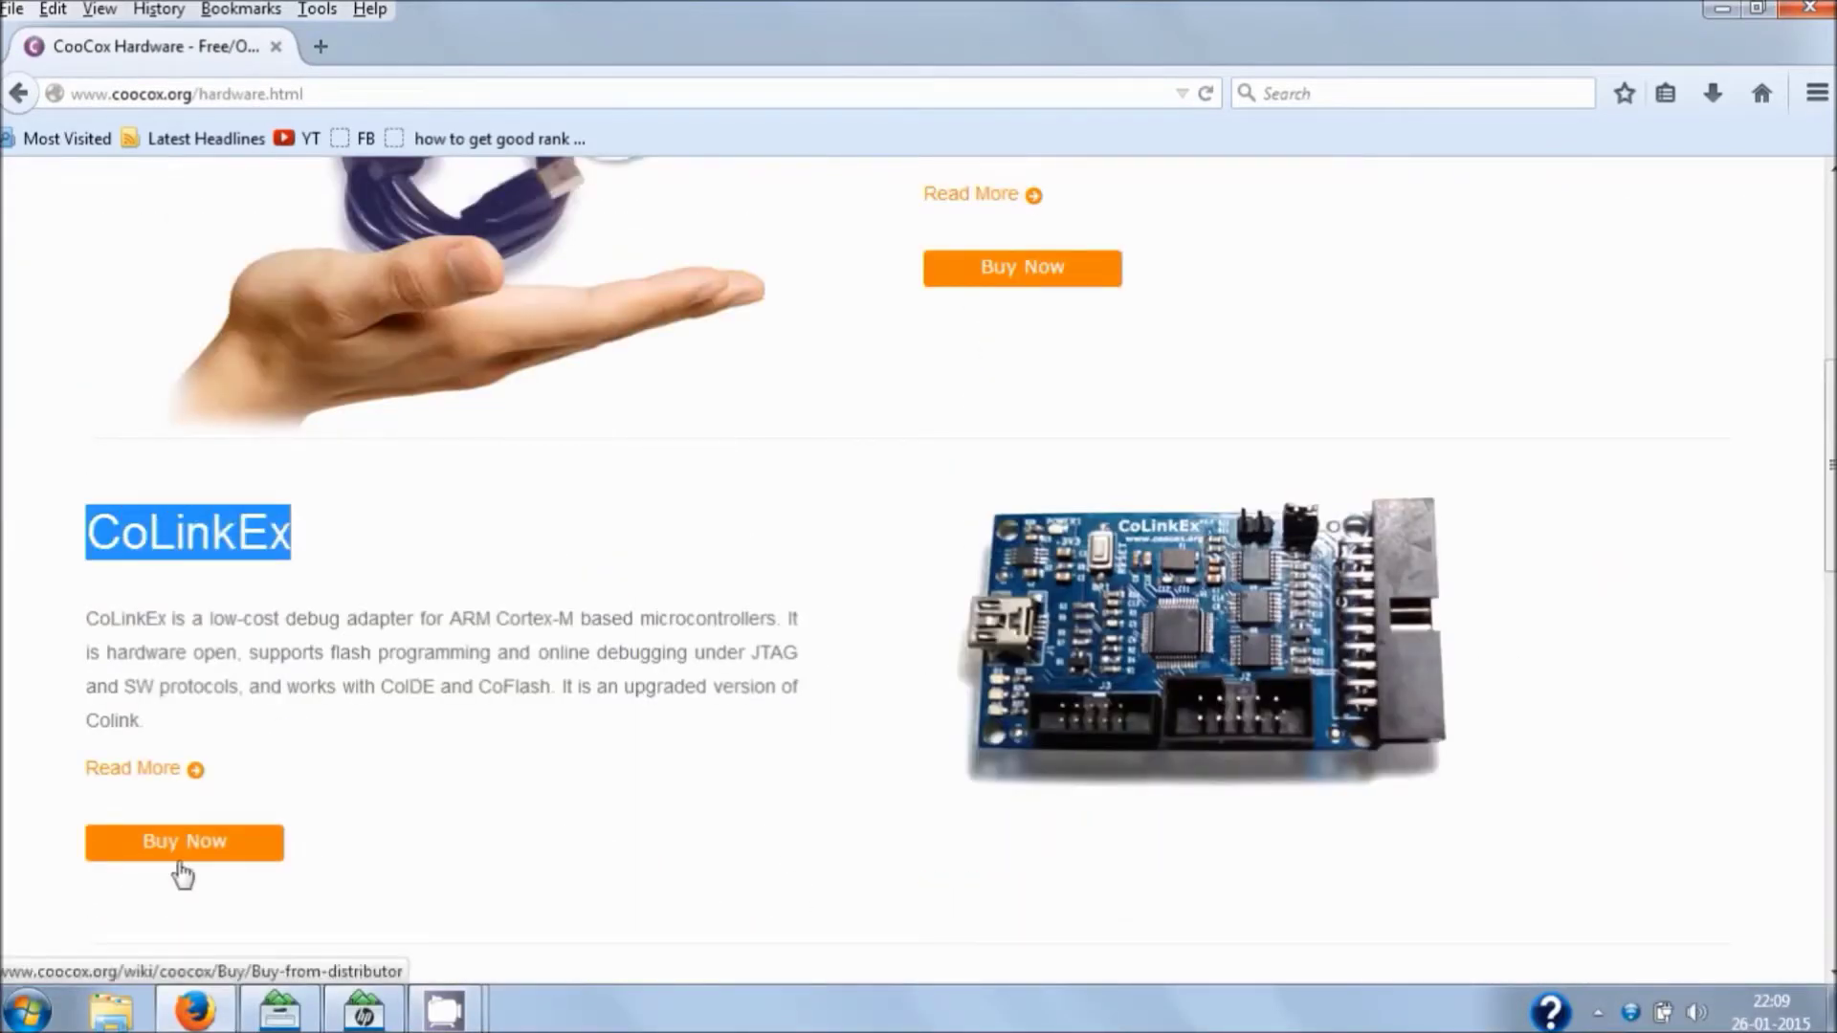
{"action": "left_click", "coordinate": [132, 771]}
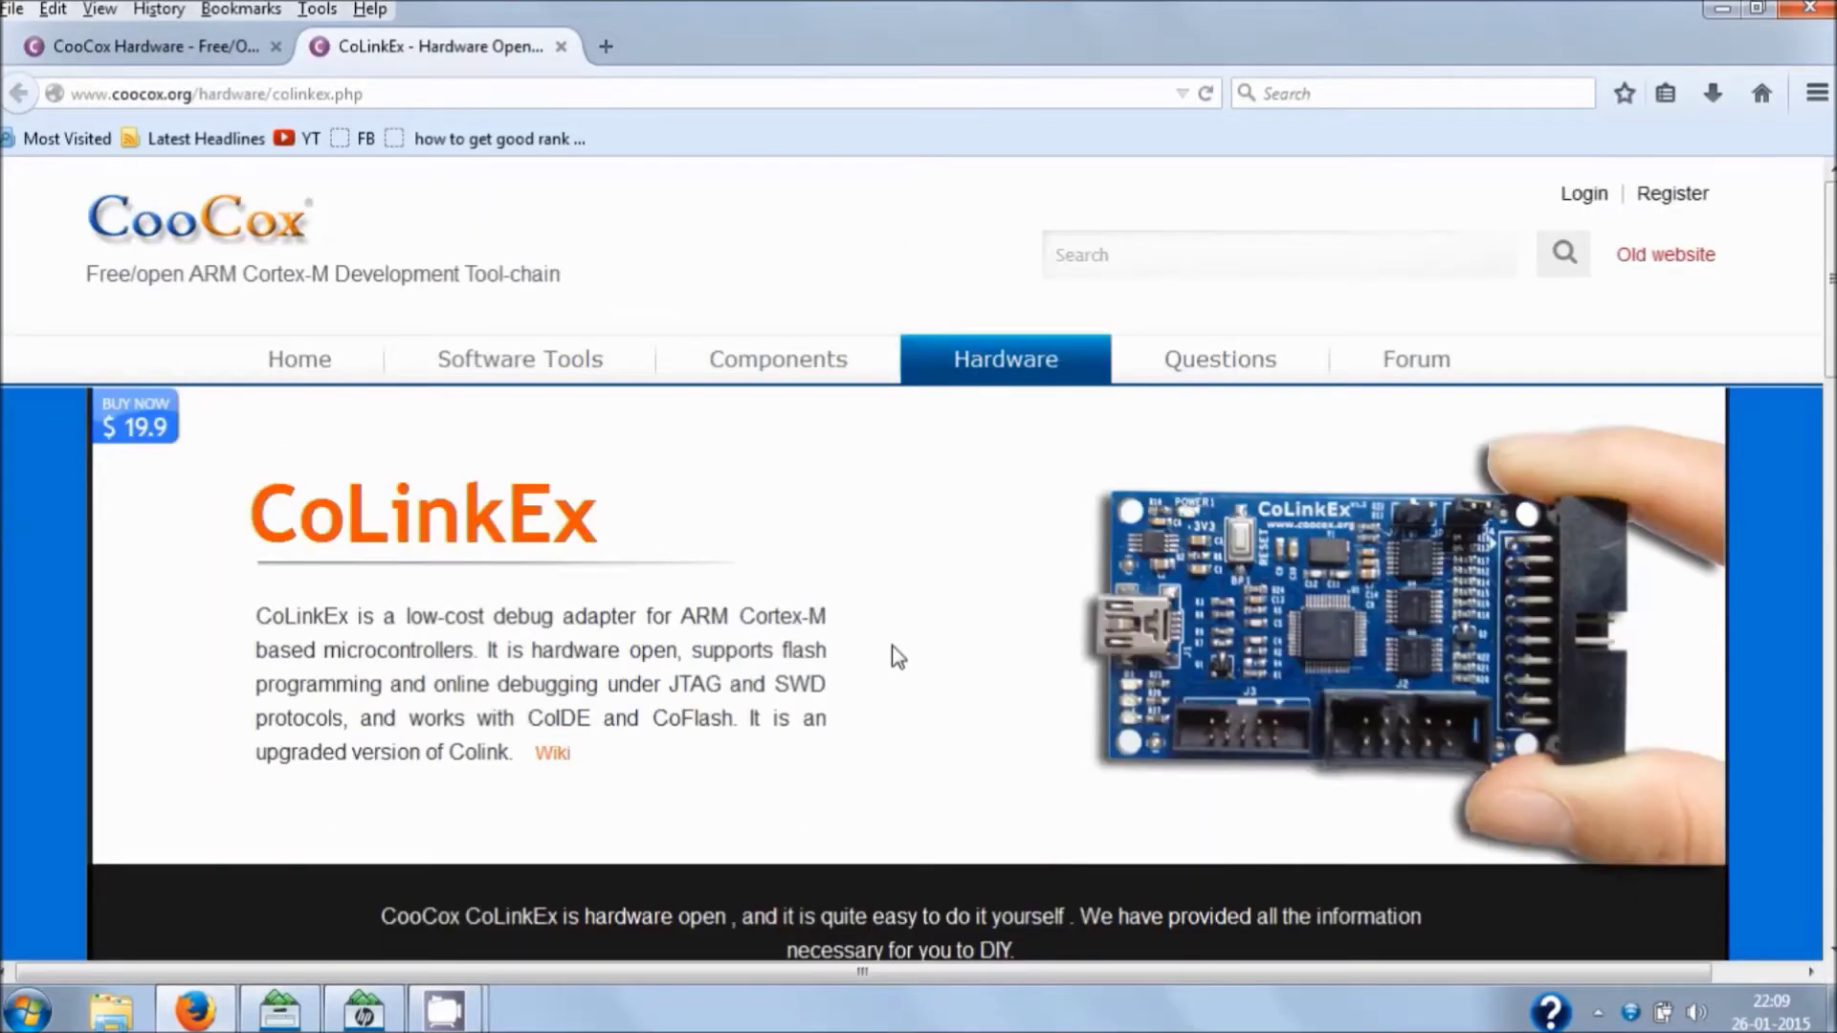
{"action": "scroll", "coordinate": [898, 656], "scroll_direction": "down", "scroll_amount": 10}
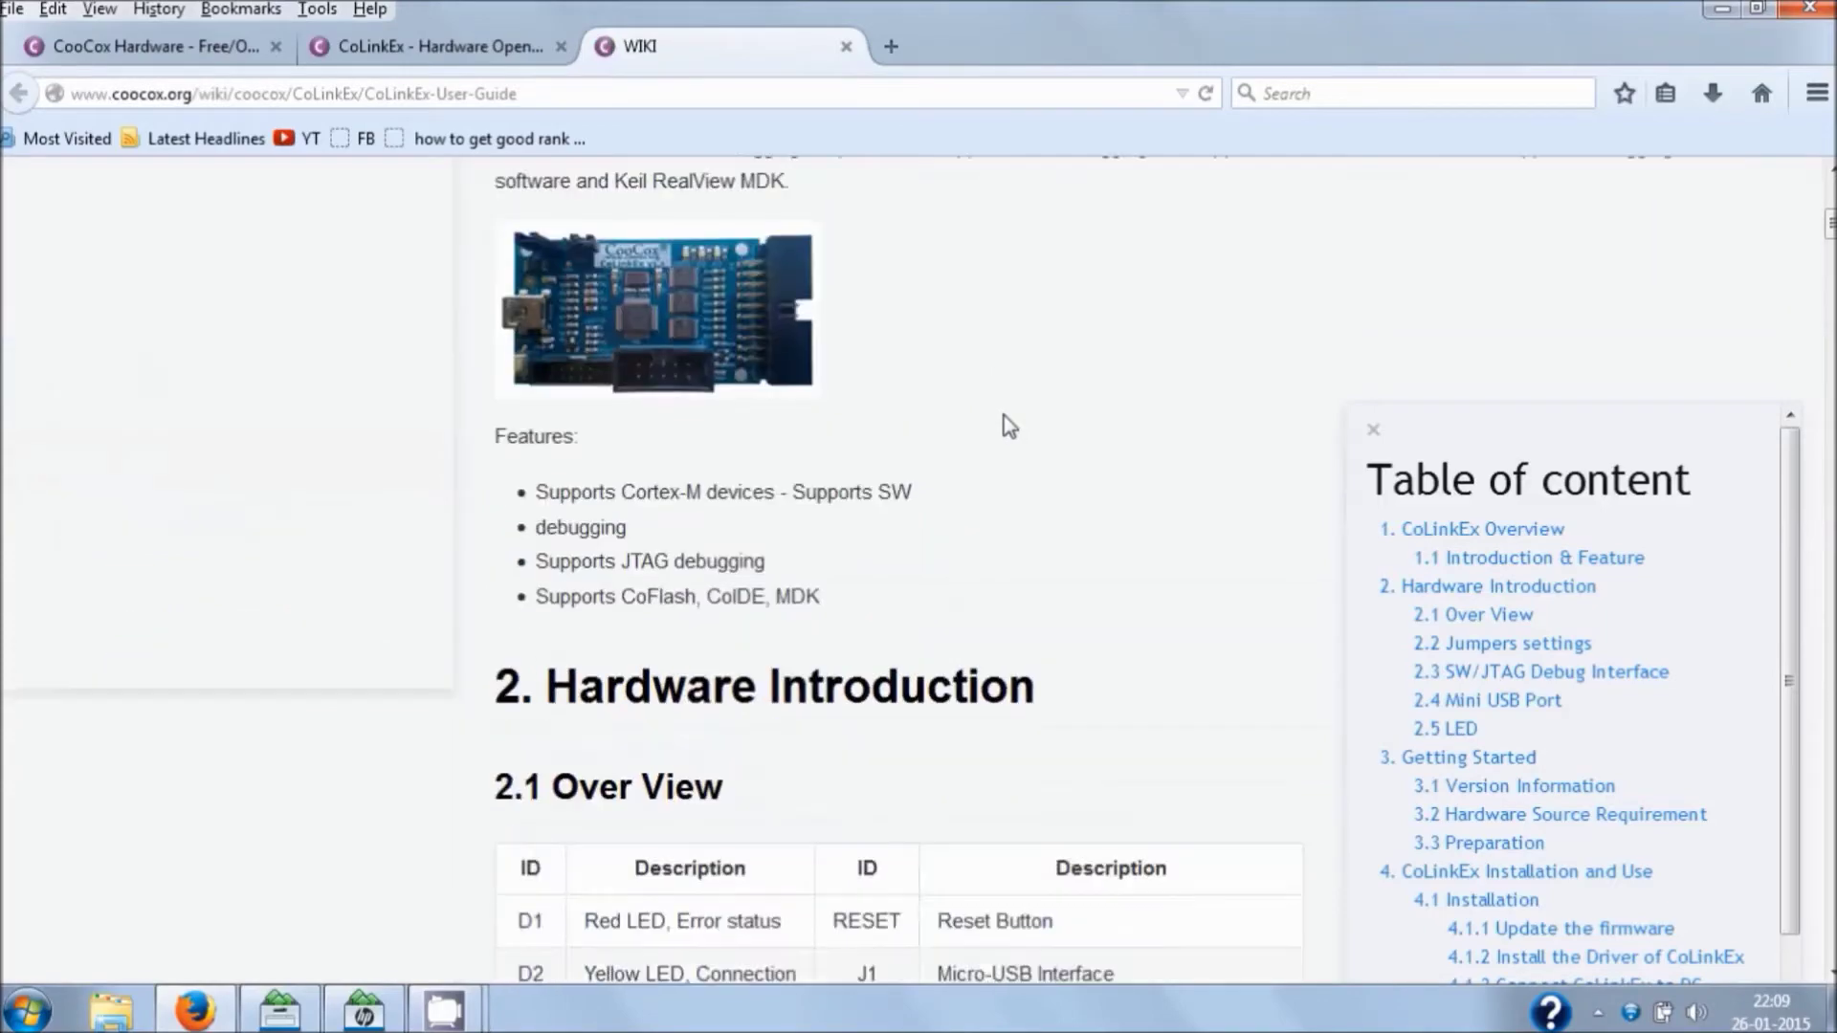
- Review the CoLinkEx User Guide installation sections 4.1.1 and 4.1.2
{"action": "scroll", "coordinate": [1009, 426], "scroll_direction": "down", "scroll_amount": 20}
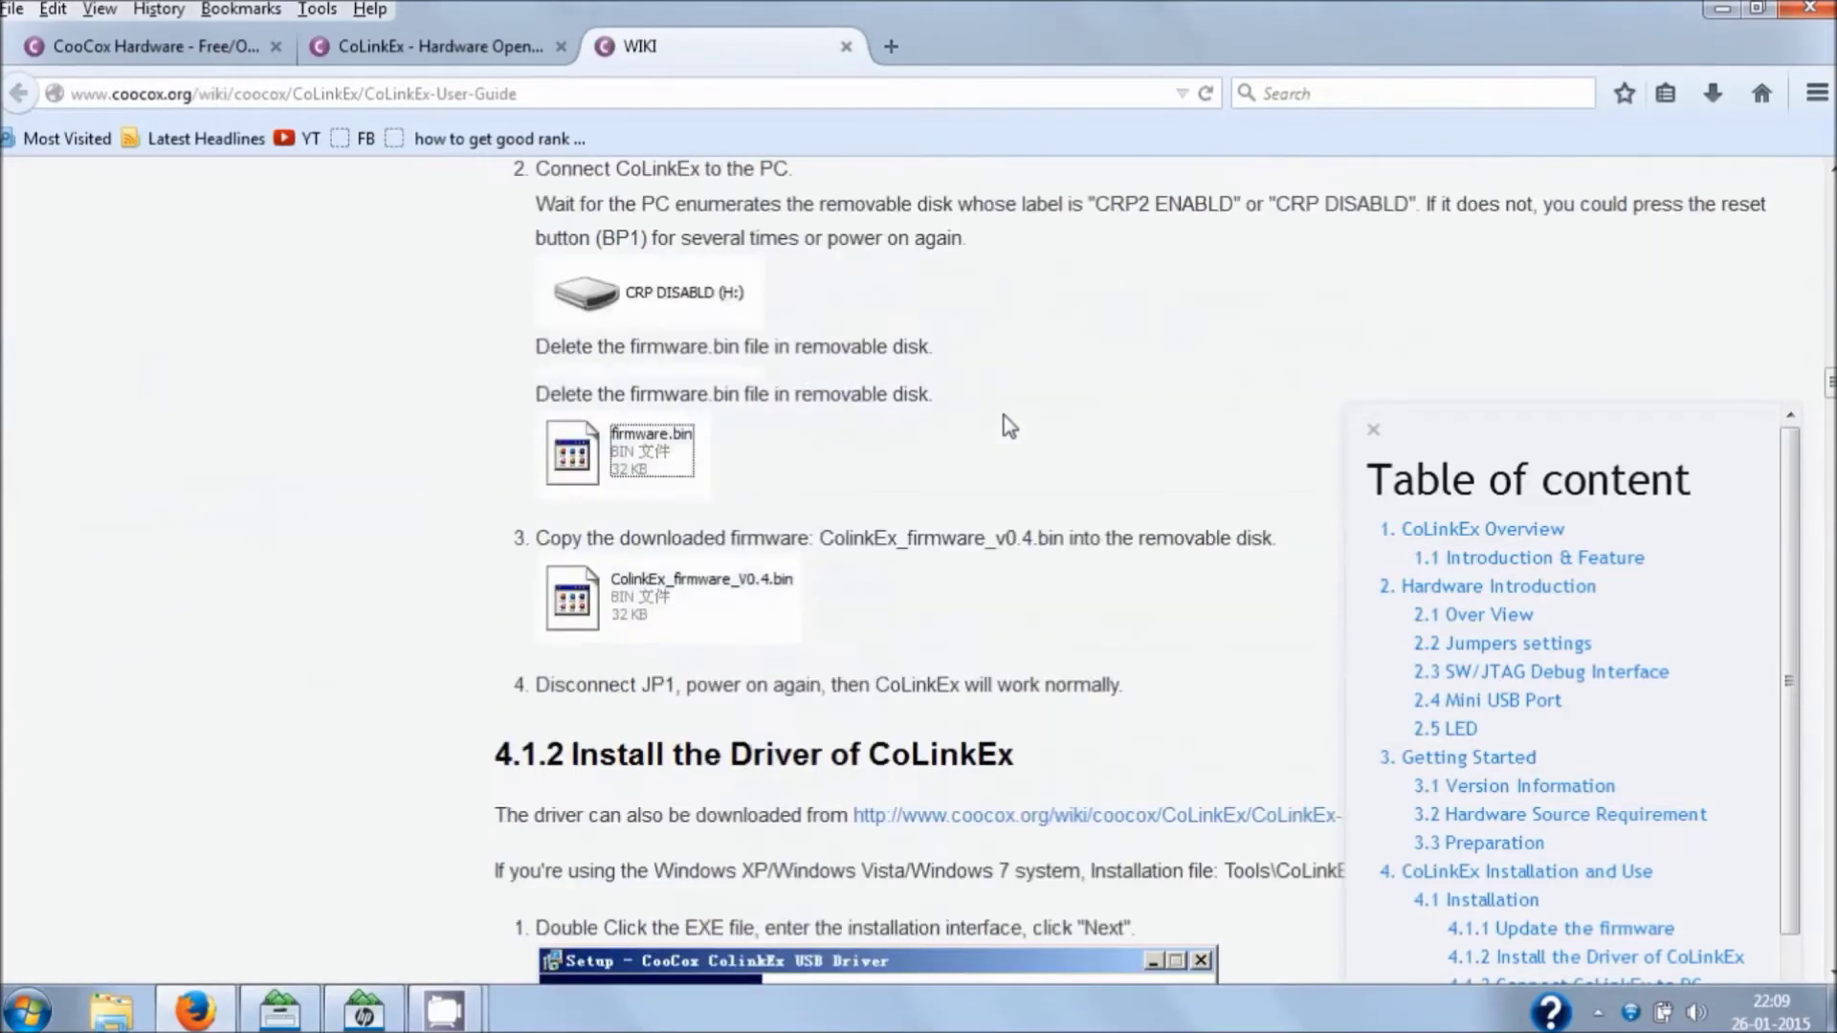
{"action": "scroll", "coordinate": [1008, 426], "scroll_direction": "down", "scroll_amount": 10}
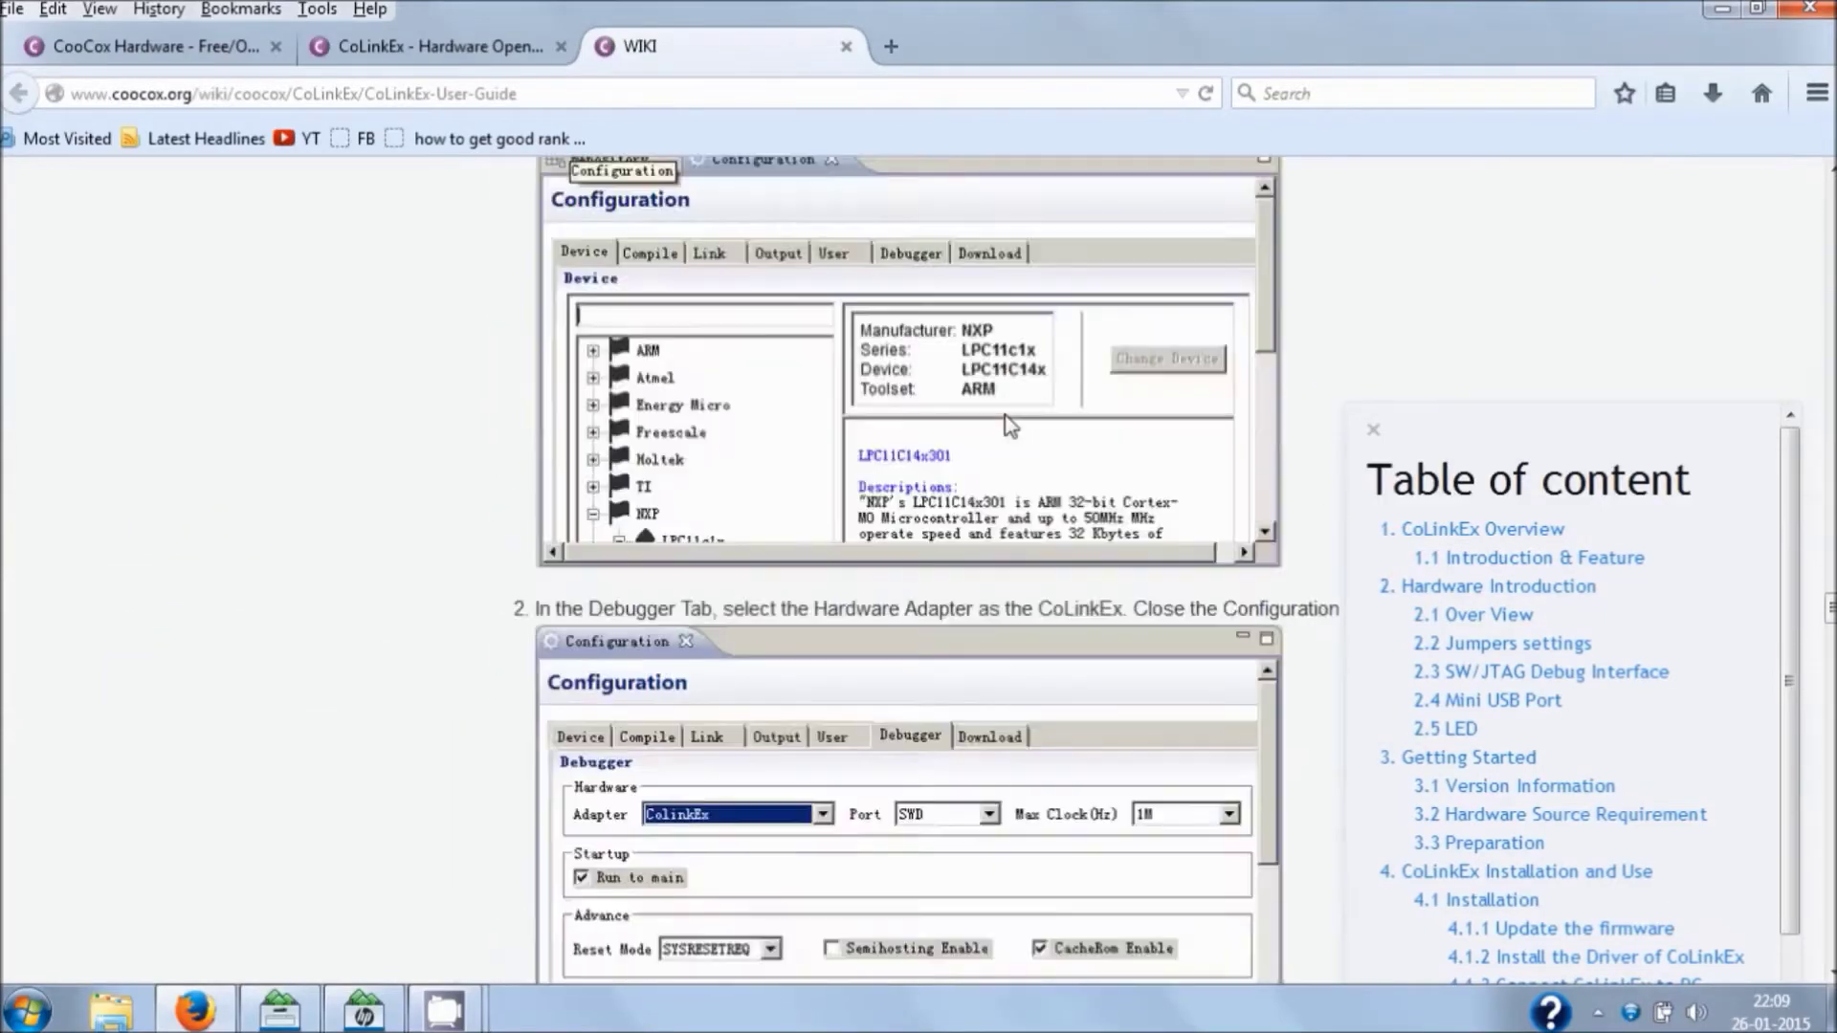
{"action": "scroll", "coordinate": [1009, 426], "scroll_direction": "up", "scroll_amount": 20}
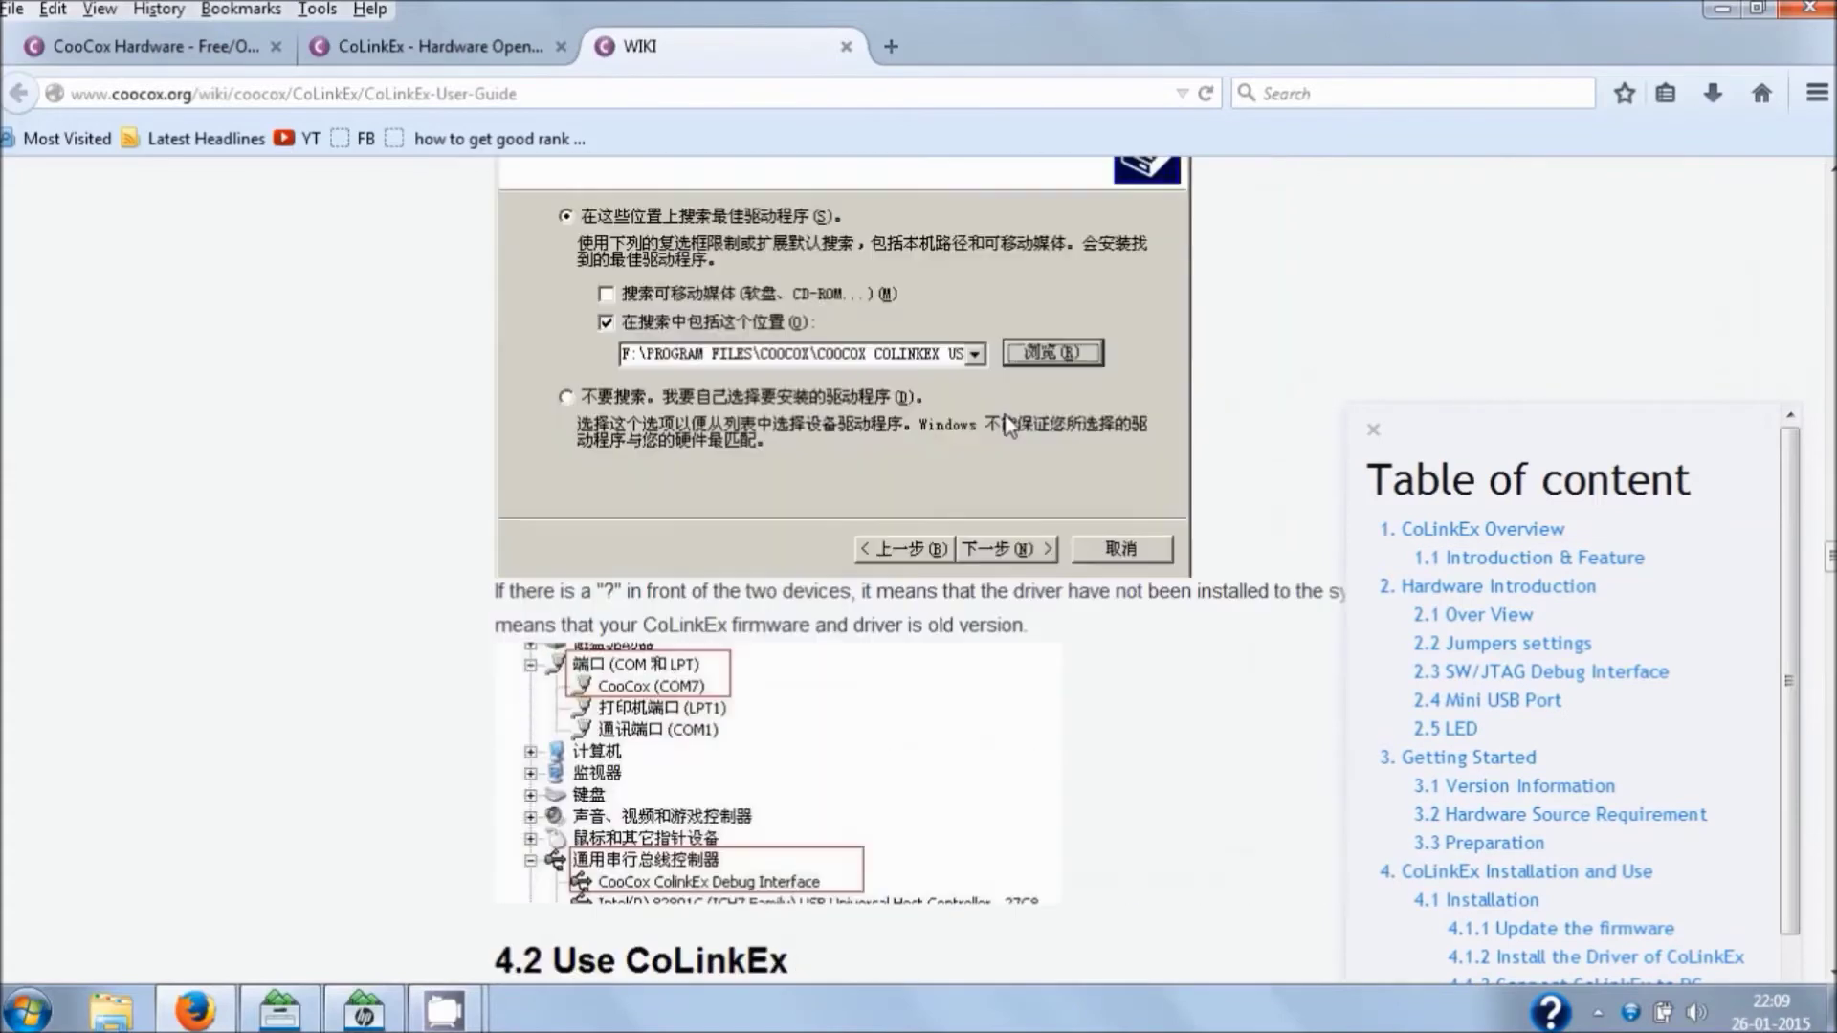
{"action": "scroll", "coordinate": [1011, 426], "scroll_direction": "up", "scroll_amount": 10}
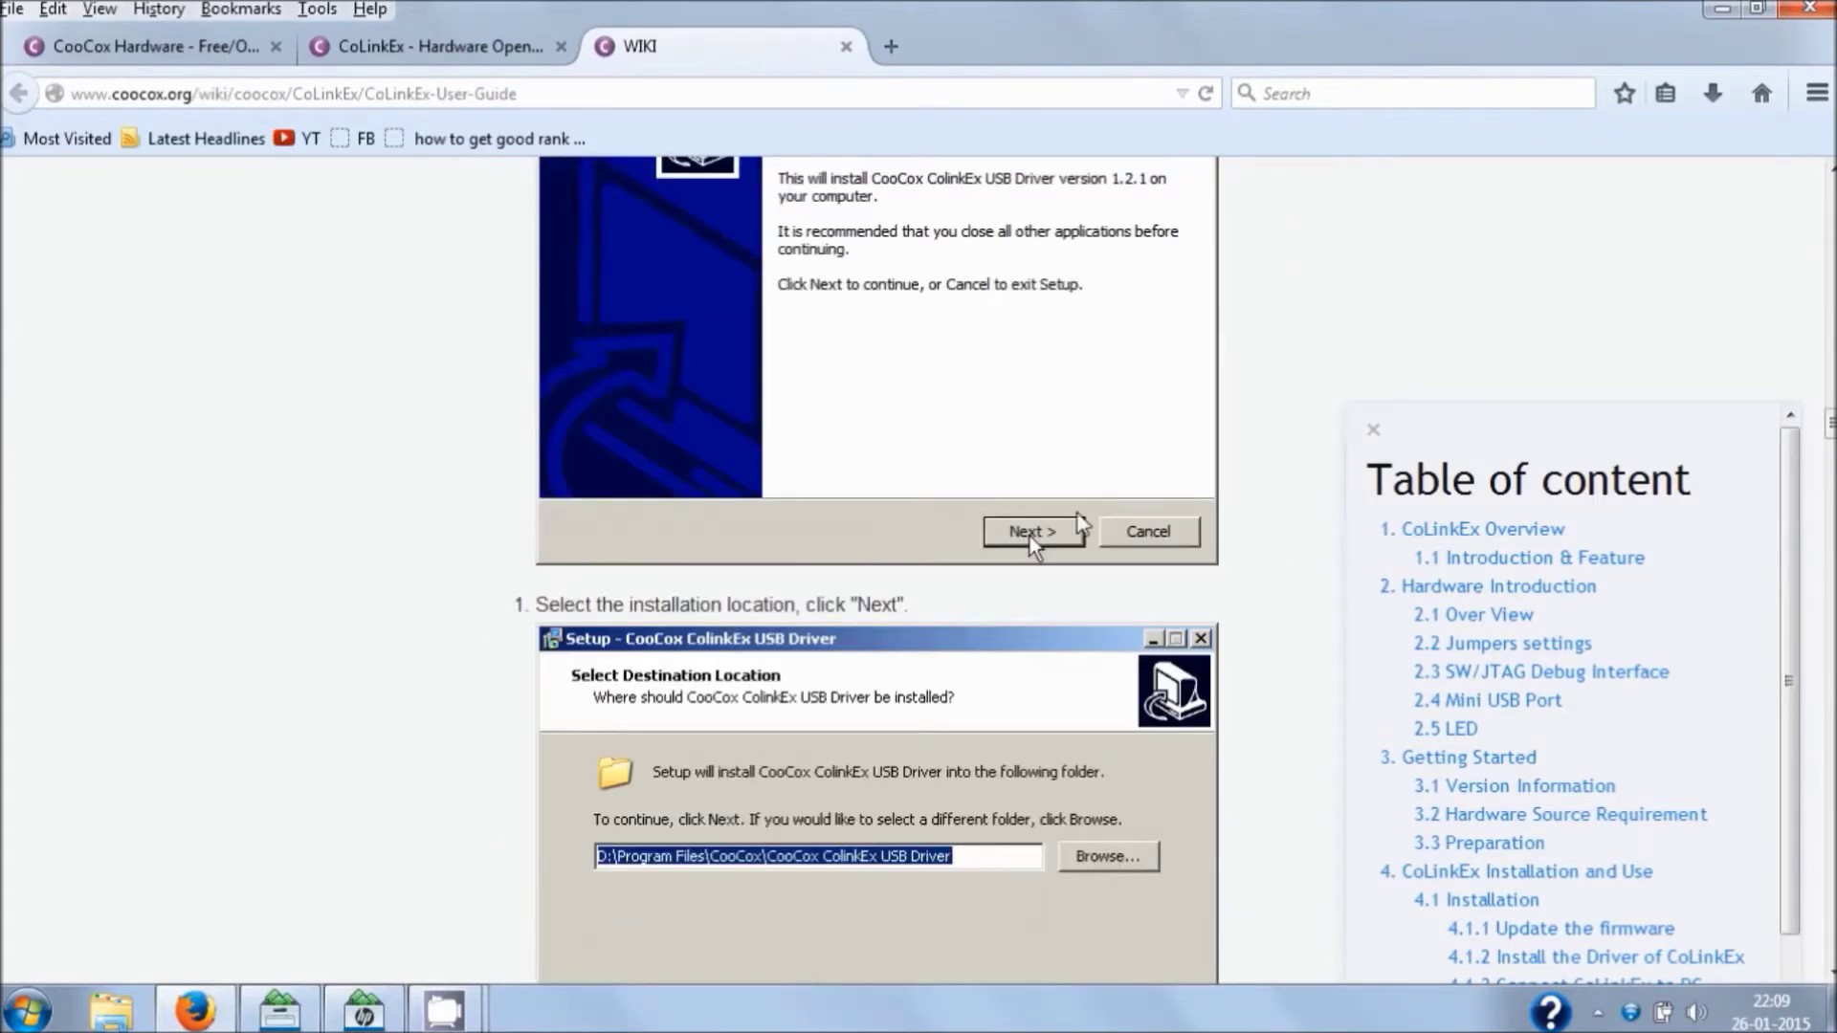
{"action": "scroll", "coordinate": [1079, 517], "scroll_direction": "up", "scroll_amount": 10}
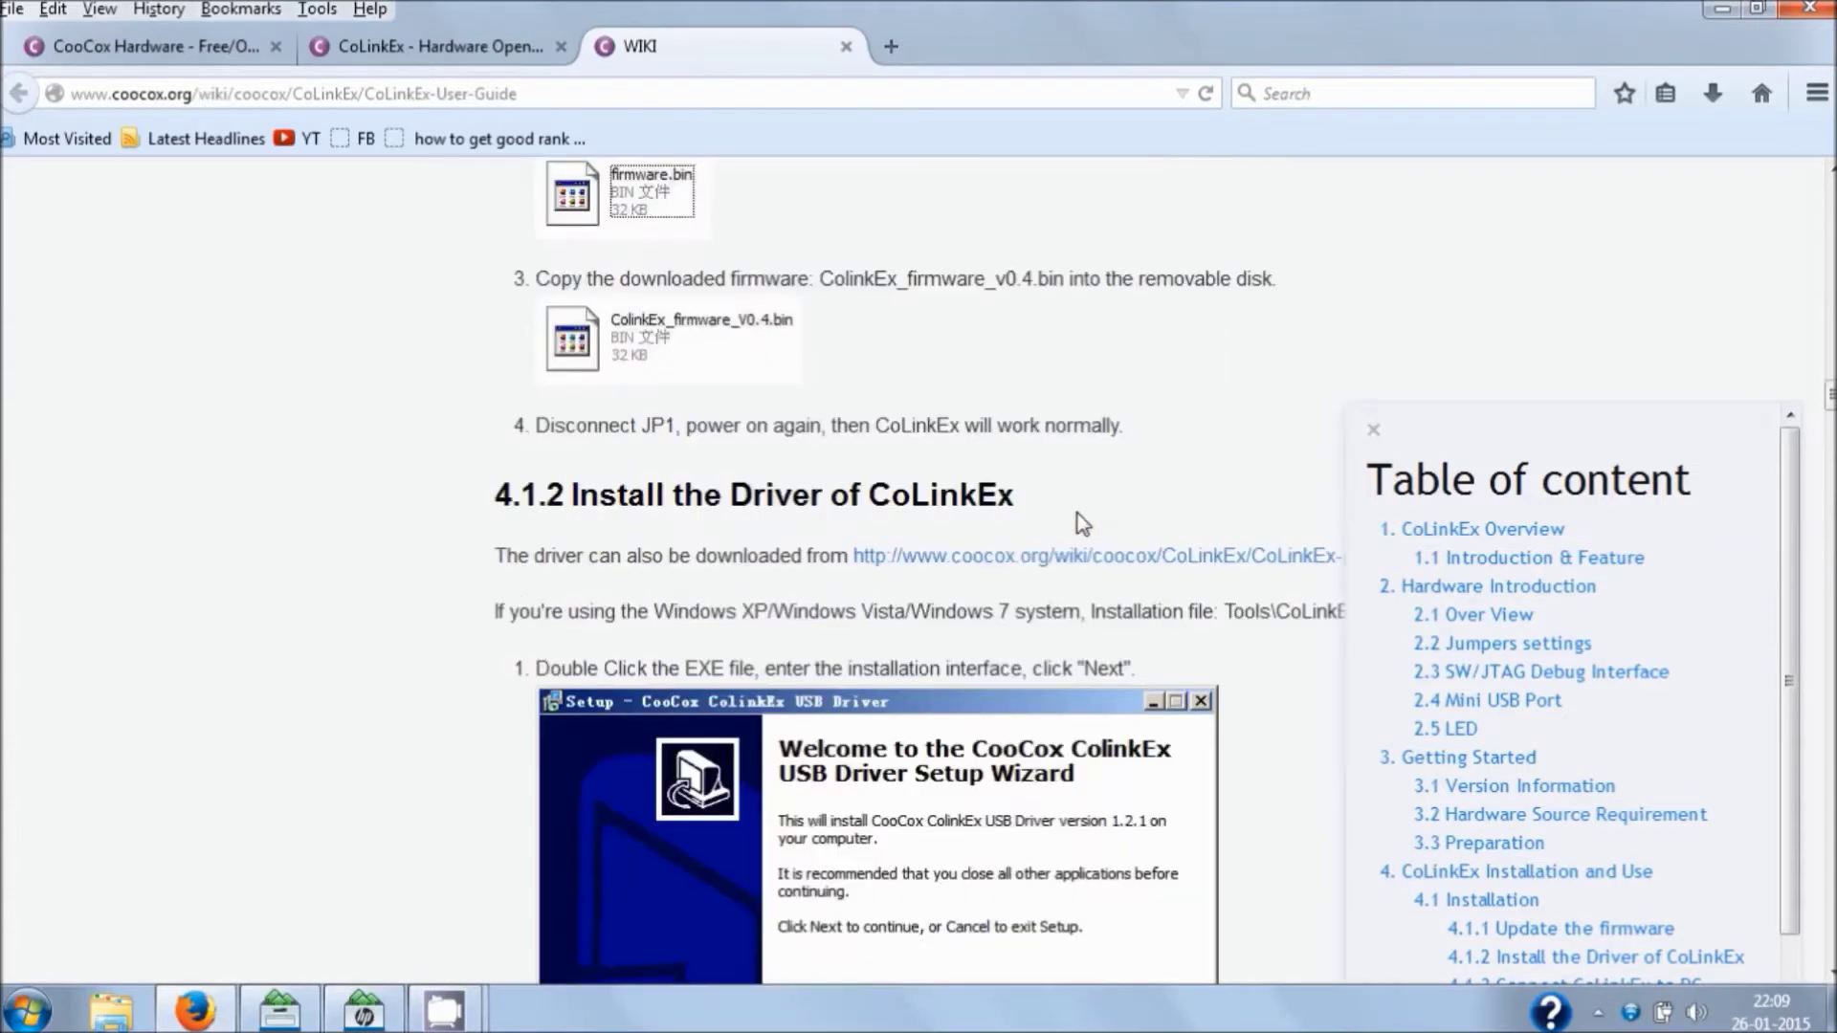
{"action": "scroll", "coordinate": [1082, 521], "scroll_direction": "up", "scroll_amount": 5}
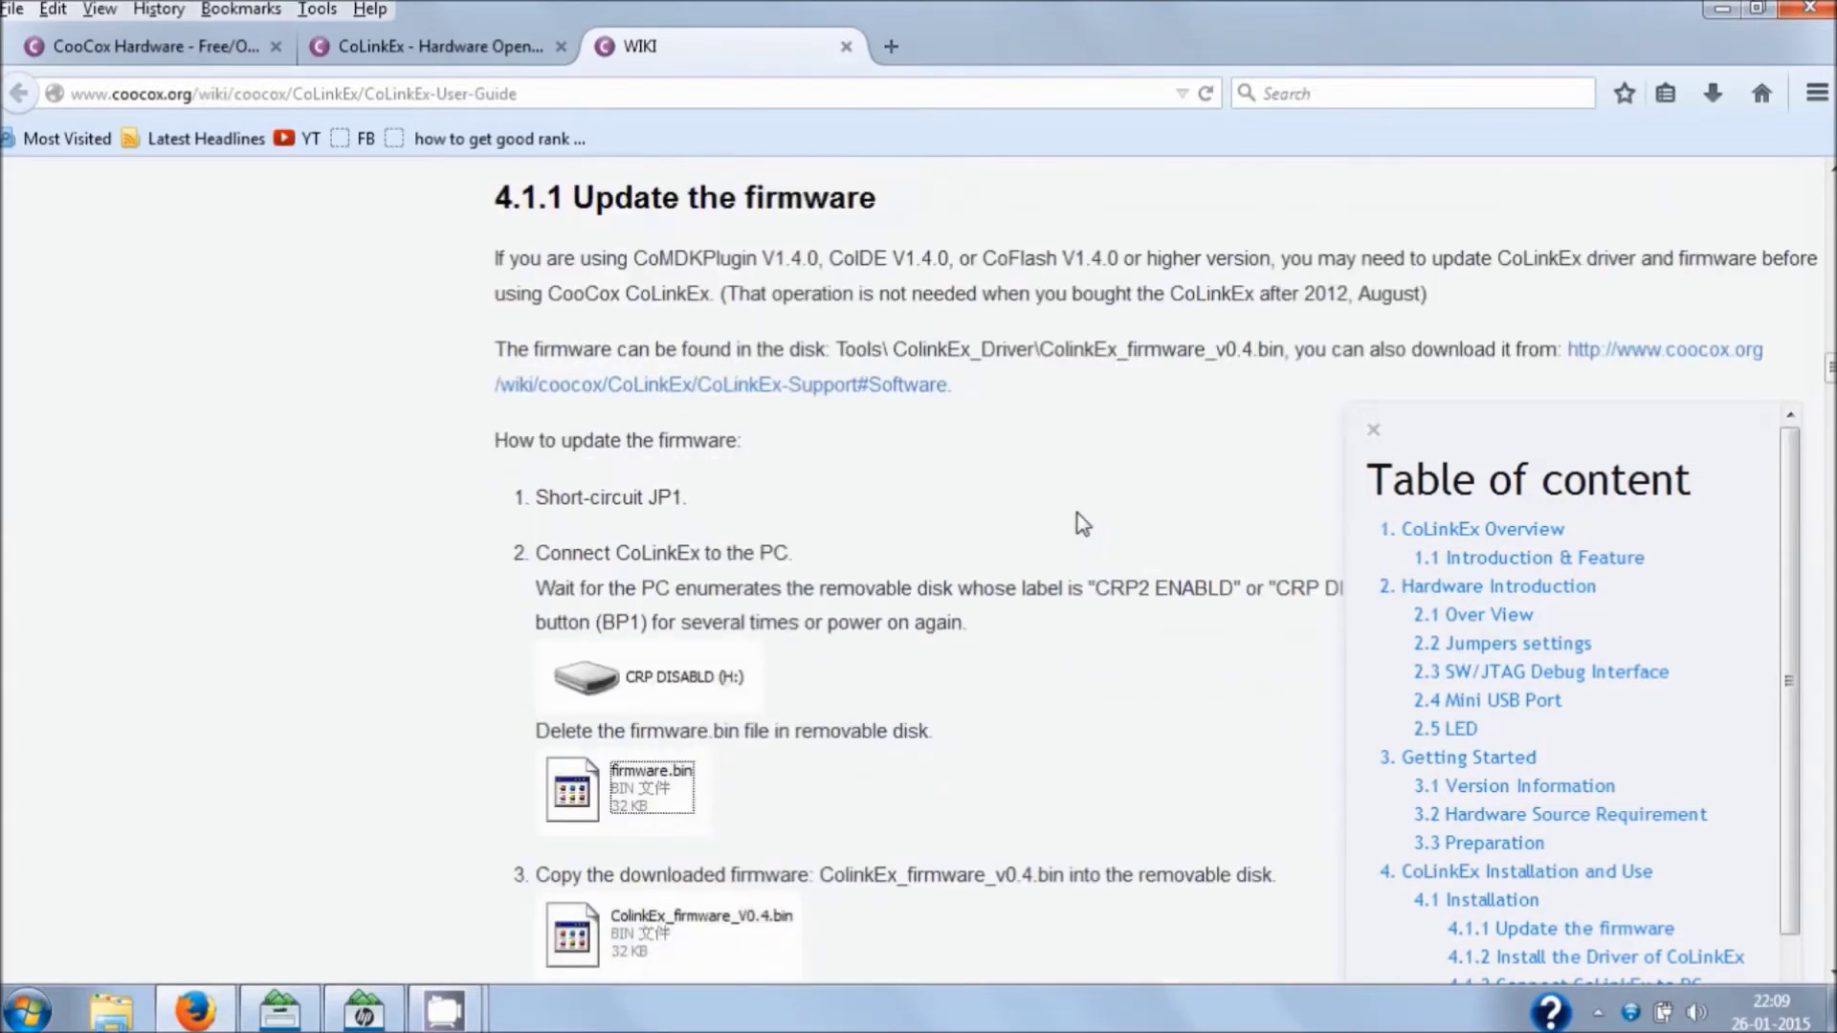
{"action": "scroll", "coordinate": [1082, 522], "scroll_direction": "down", "scroll_amount": 20}
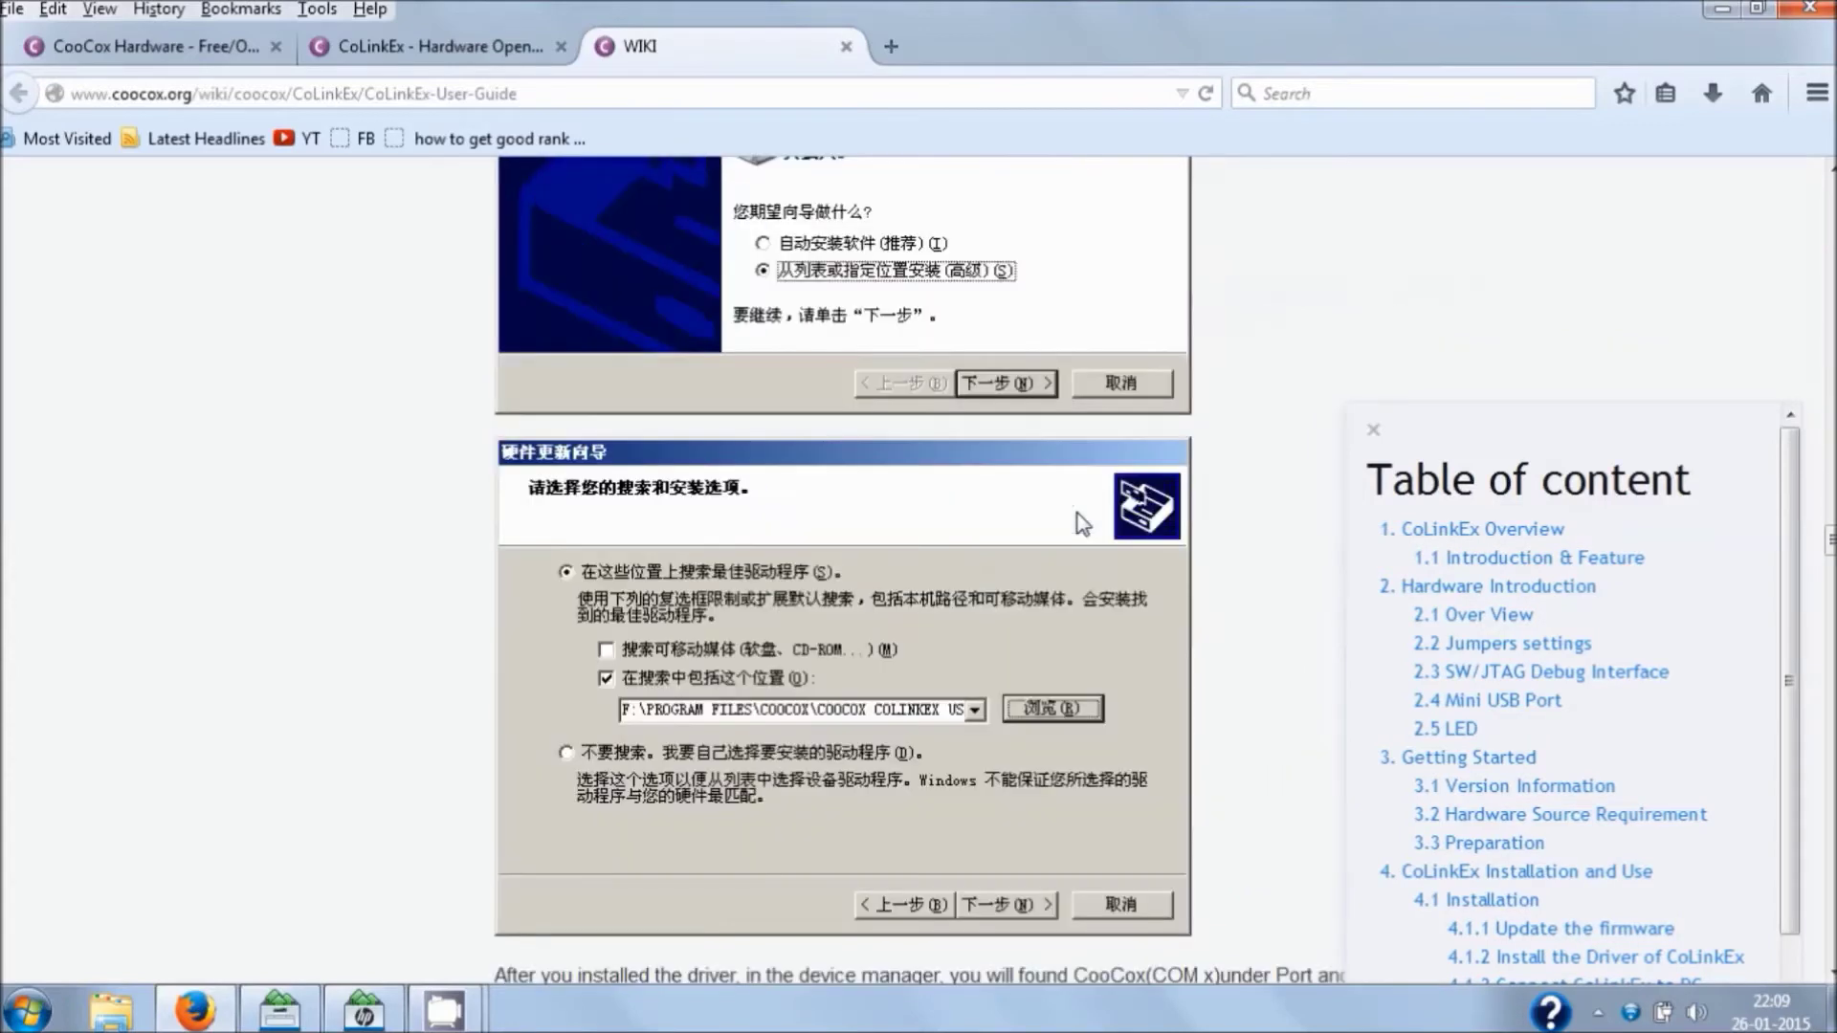
{"action": "scroll", "coordinate": [1081, 523], "scroll_direction": "up", "scroll_amount": 20}
{"action": "scroll", "coordinate": [1081, 525], "scroll_direction": "up", "scroll_amount": 10}
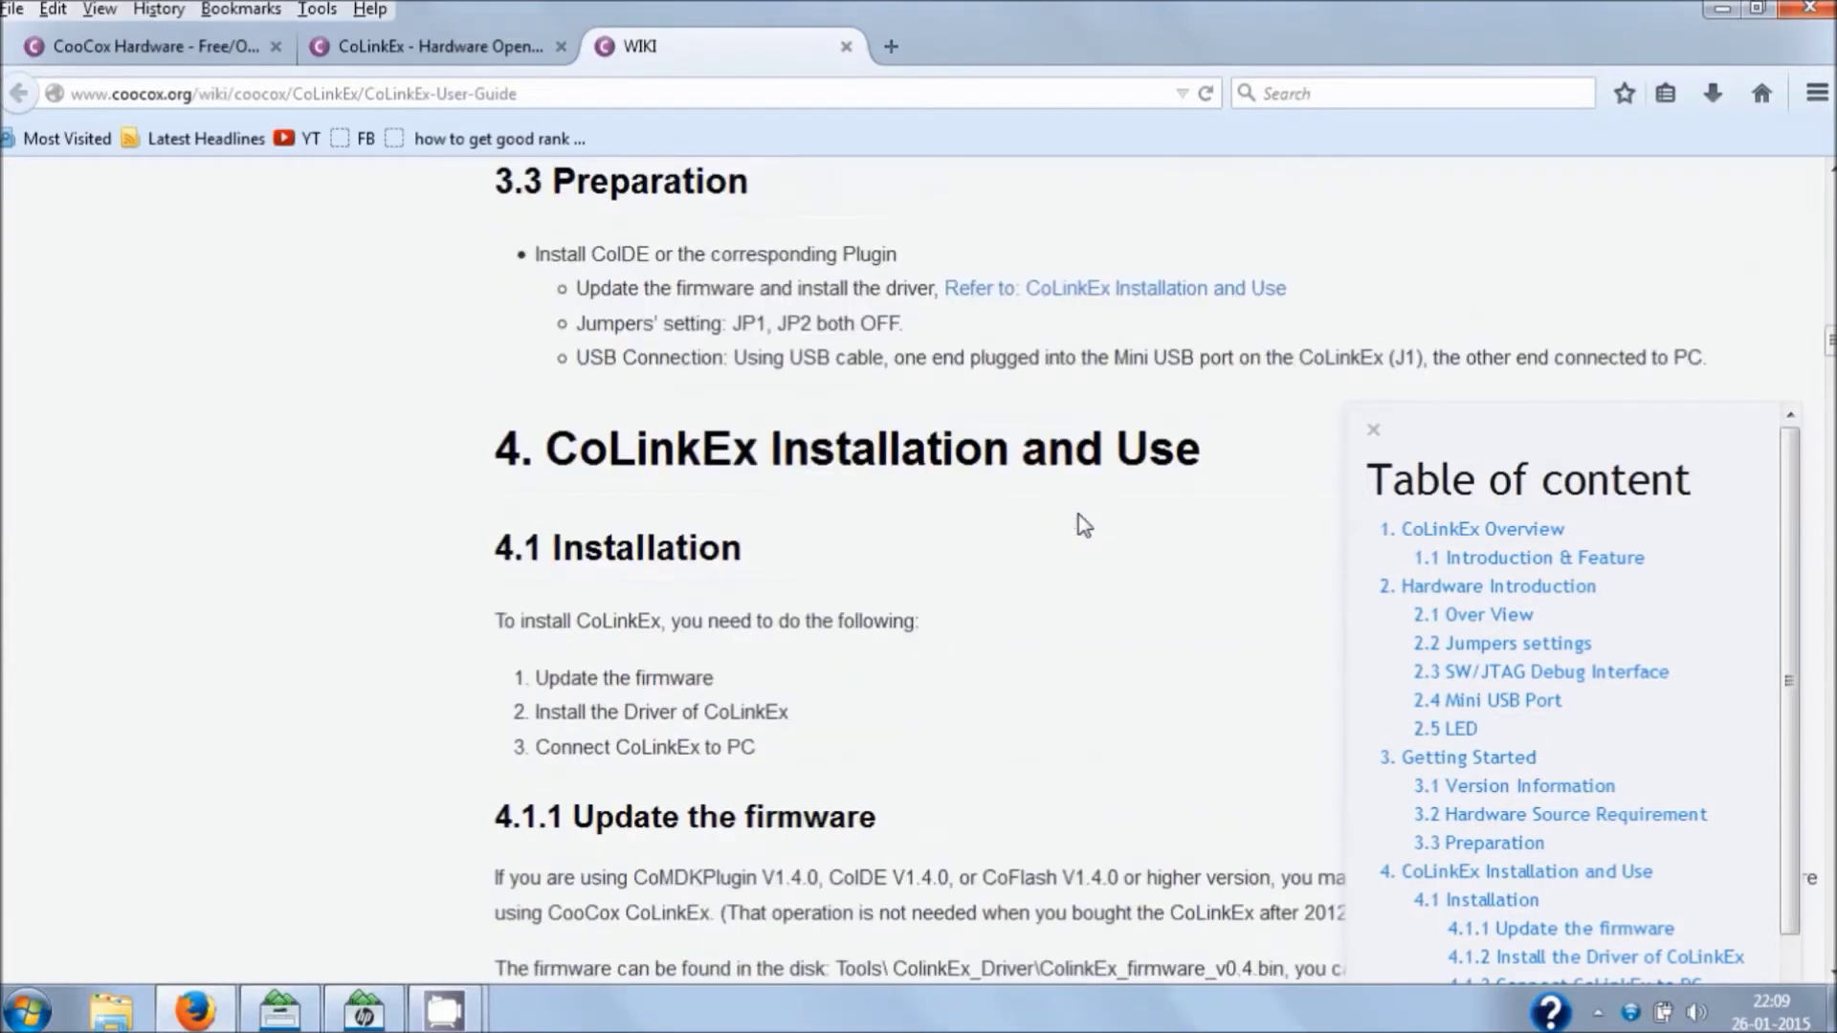
{"action": "scroll", "coordinate": [1081, 527], "scroll_direction": "down", "scroll_amount": 5}
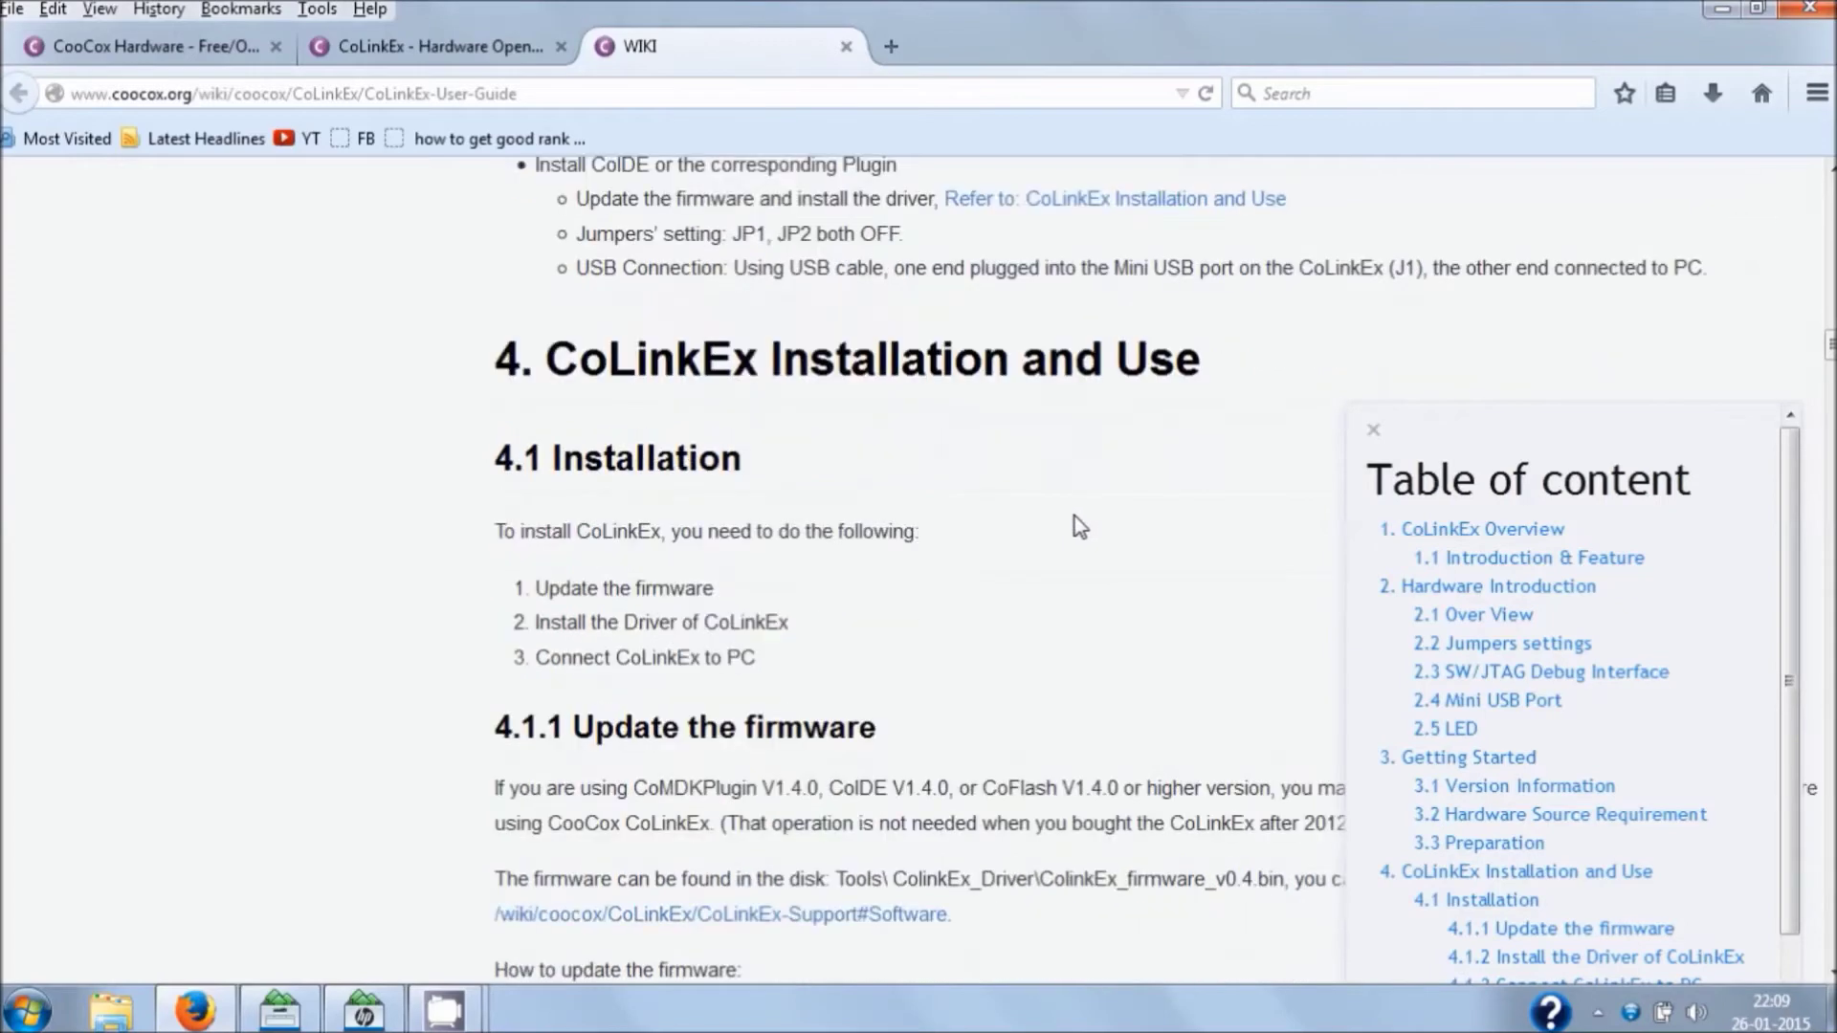
{"action": "scroll", "coordinate": [1082, 526], "scroll_direction": "up", "scroll_amount": 9}
- Settle on 4.1.2 Install the Driver of CoLinkEx and open the CoLinkEx Support downloads page
{"action": "scroll", "coordinate": [1081, 526], "scroll_direction": "down", "scroll_amount": 7}
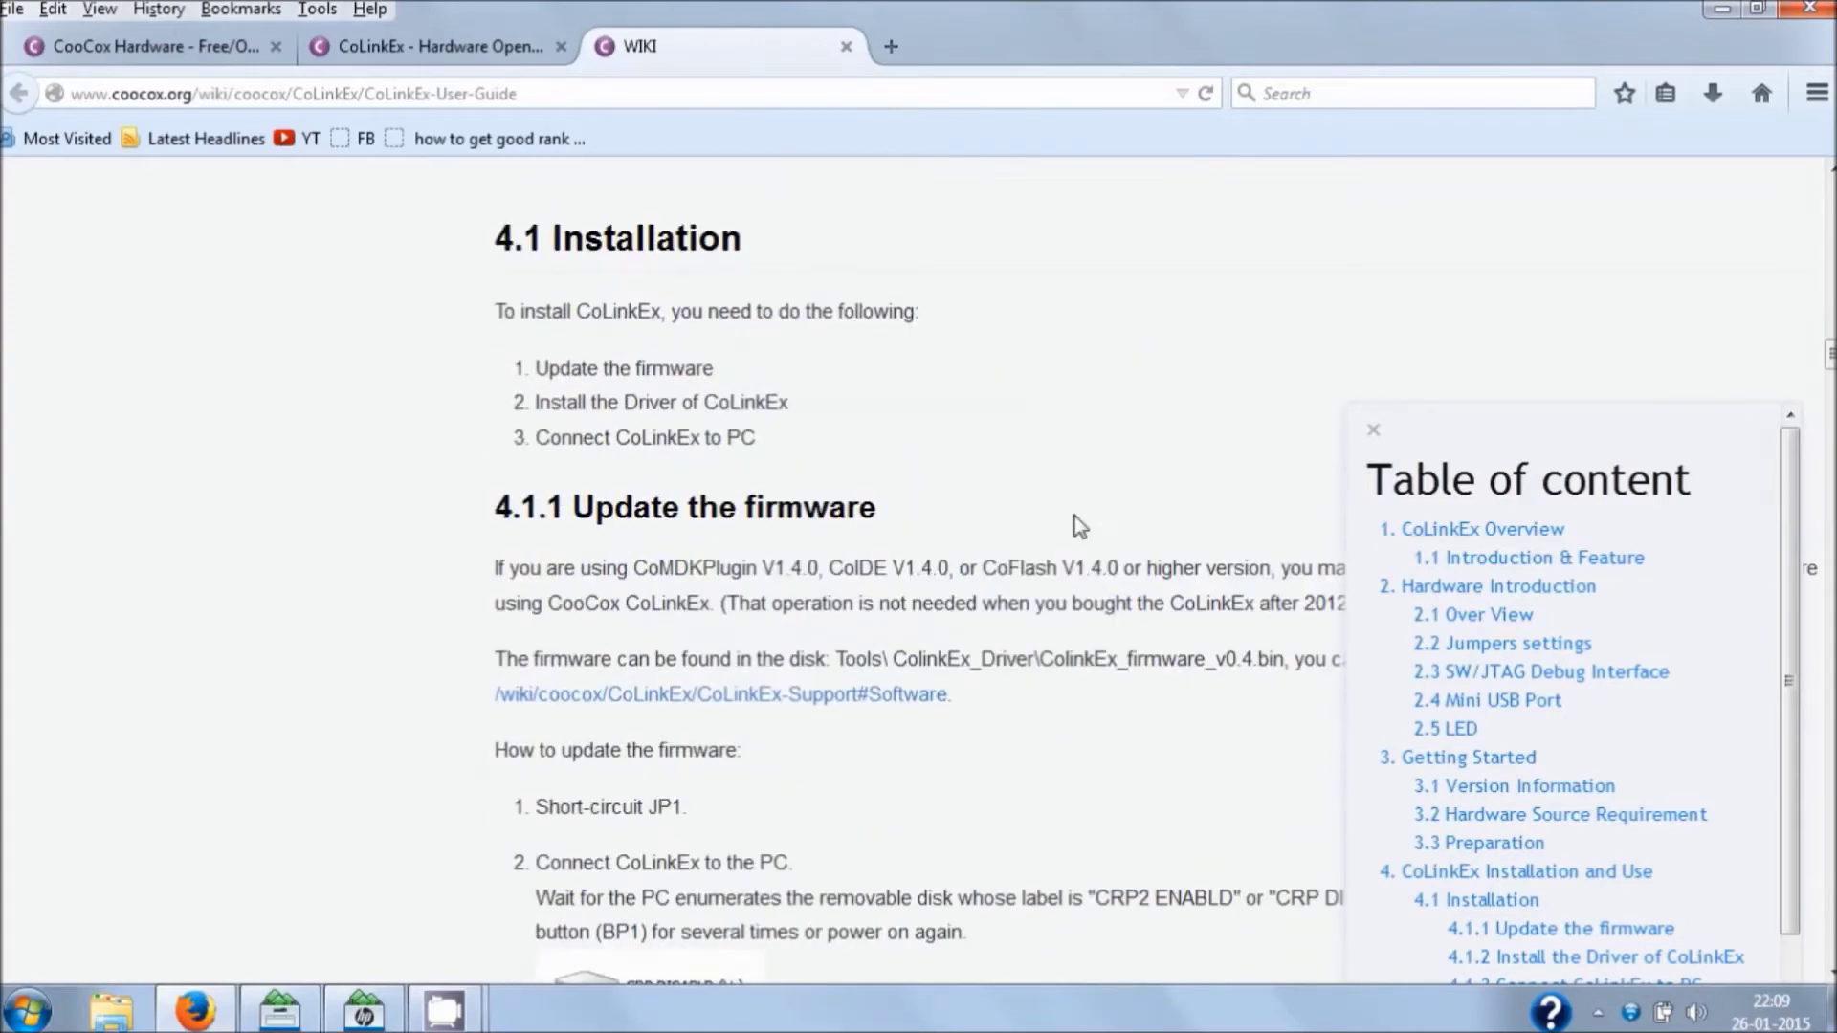
{"action": "scroll", "coordinate": [1081, 526], "scroll_direction": "down", "scroll_amount": 3}
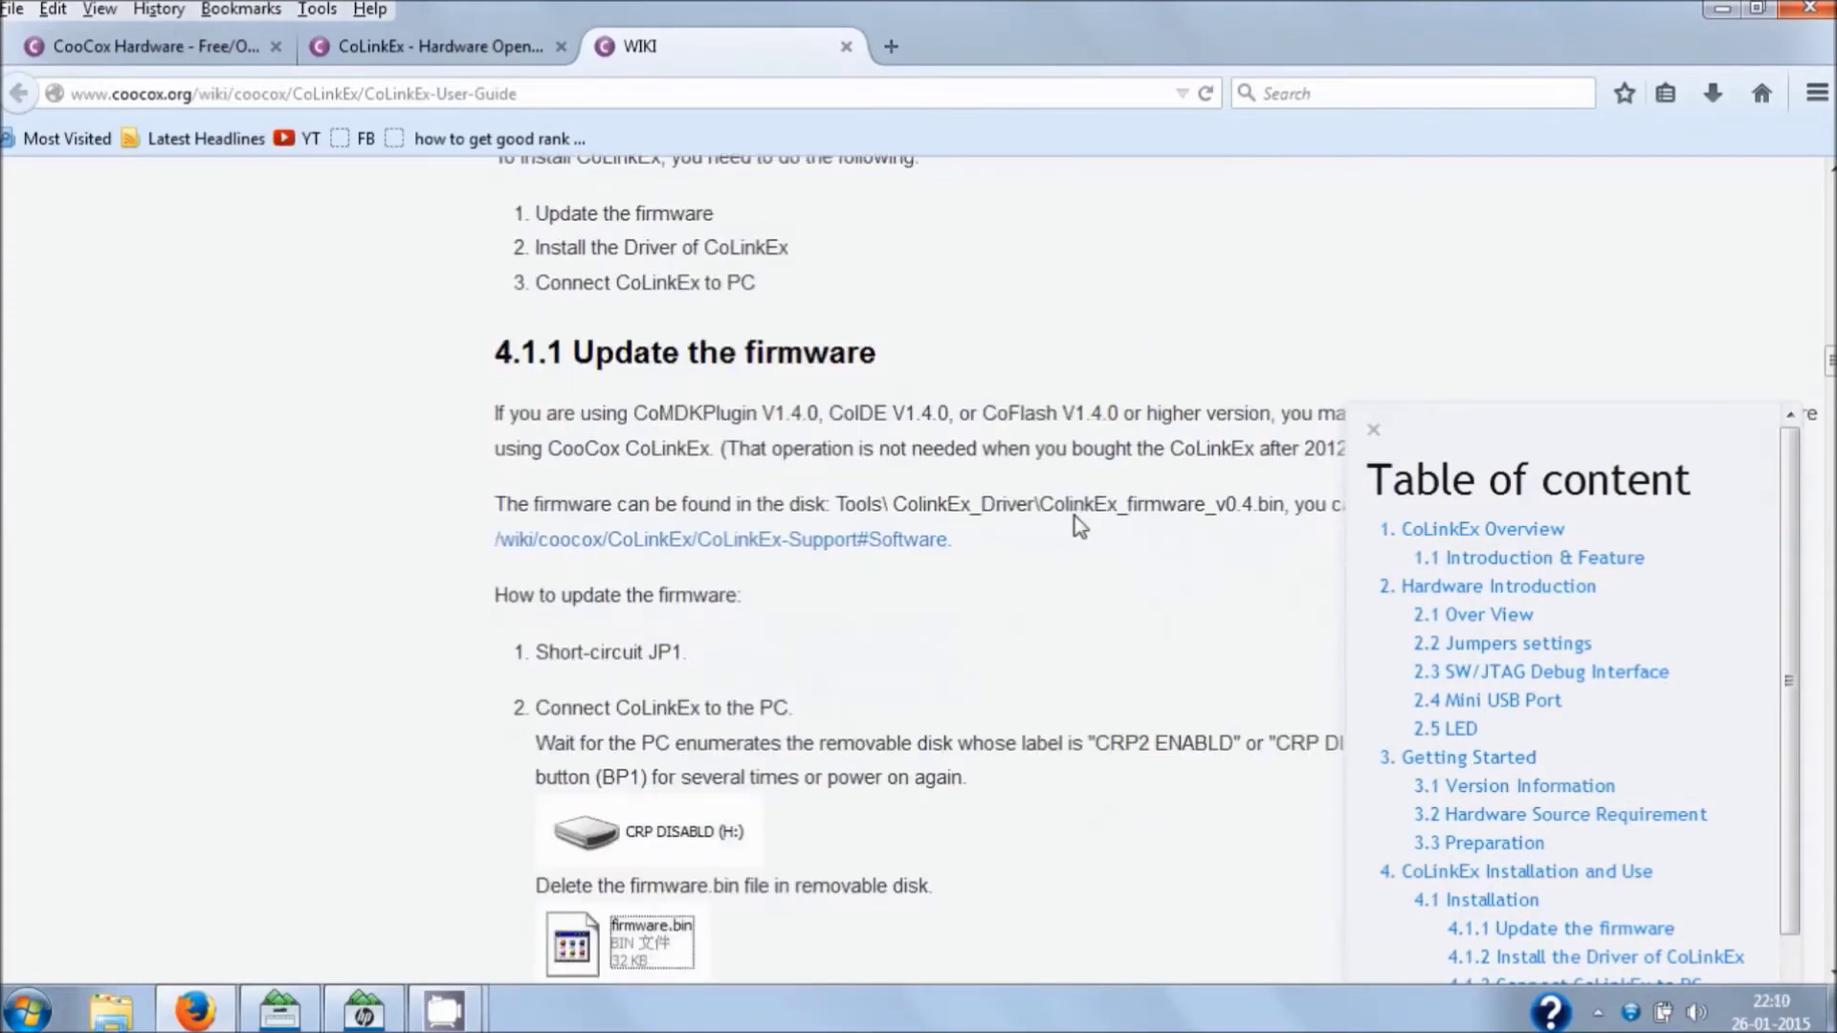
{"action": "scroll", "coordinate": [1080, 524], "scroll_direction": "down", "scroll_amount": 15}
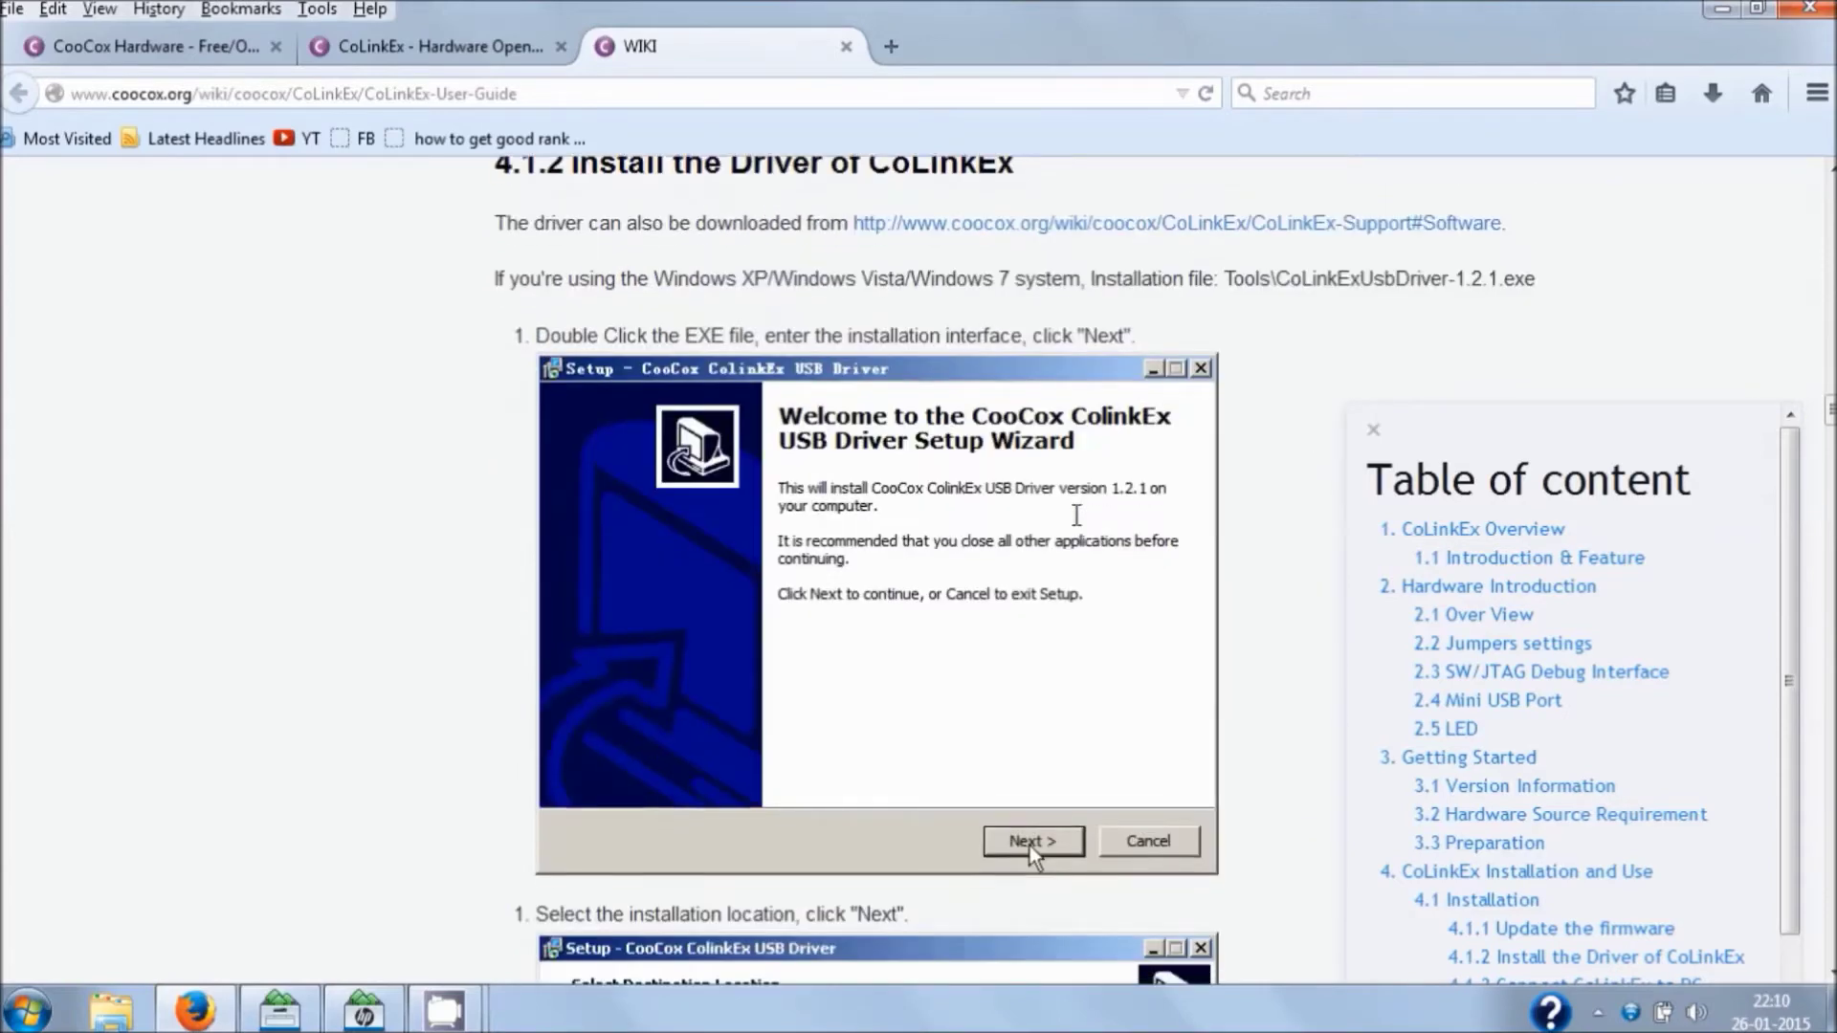
{"action": "scroll", "coordinate": [1076, 515], "scroll_direction": "up", "scroll_amount": 3}
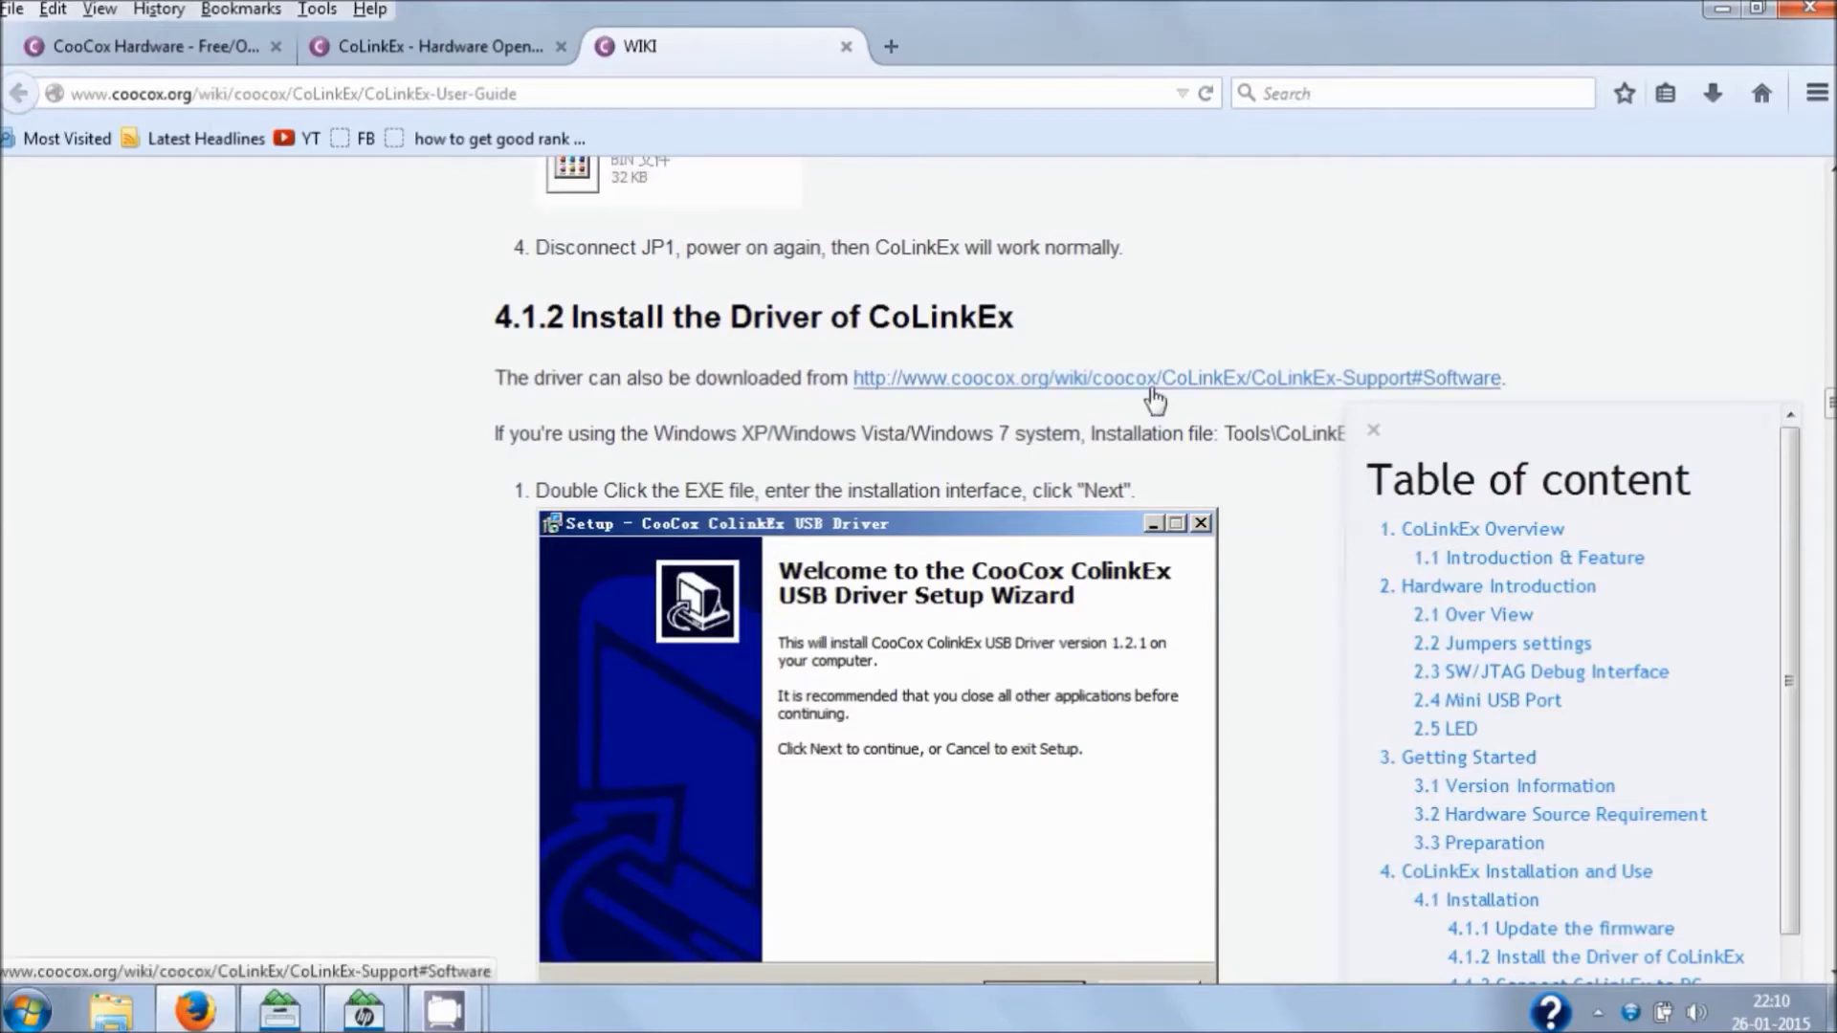
{"action": "left_click", "coordinate": [1160, 393]}
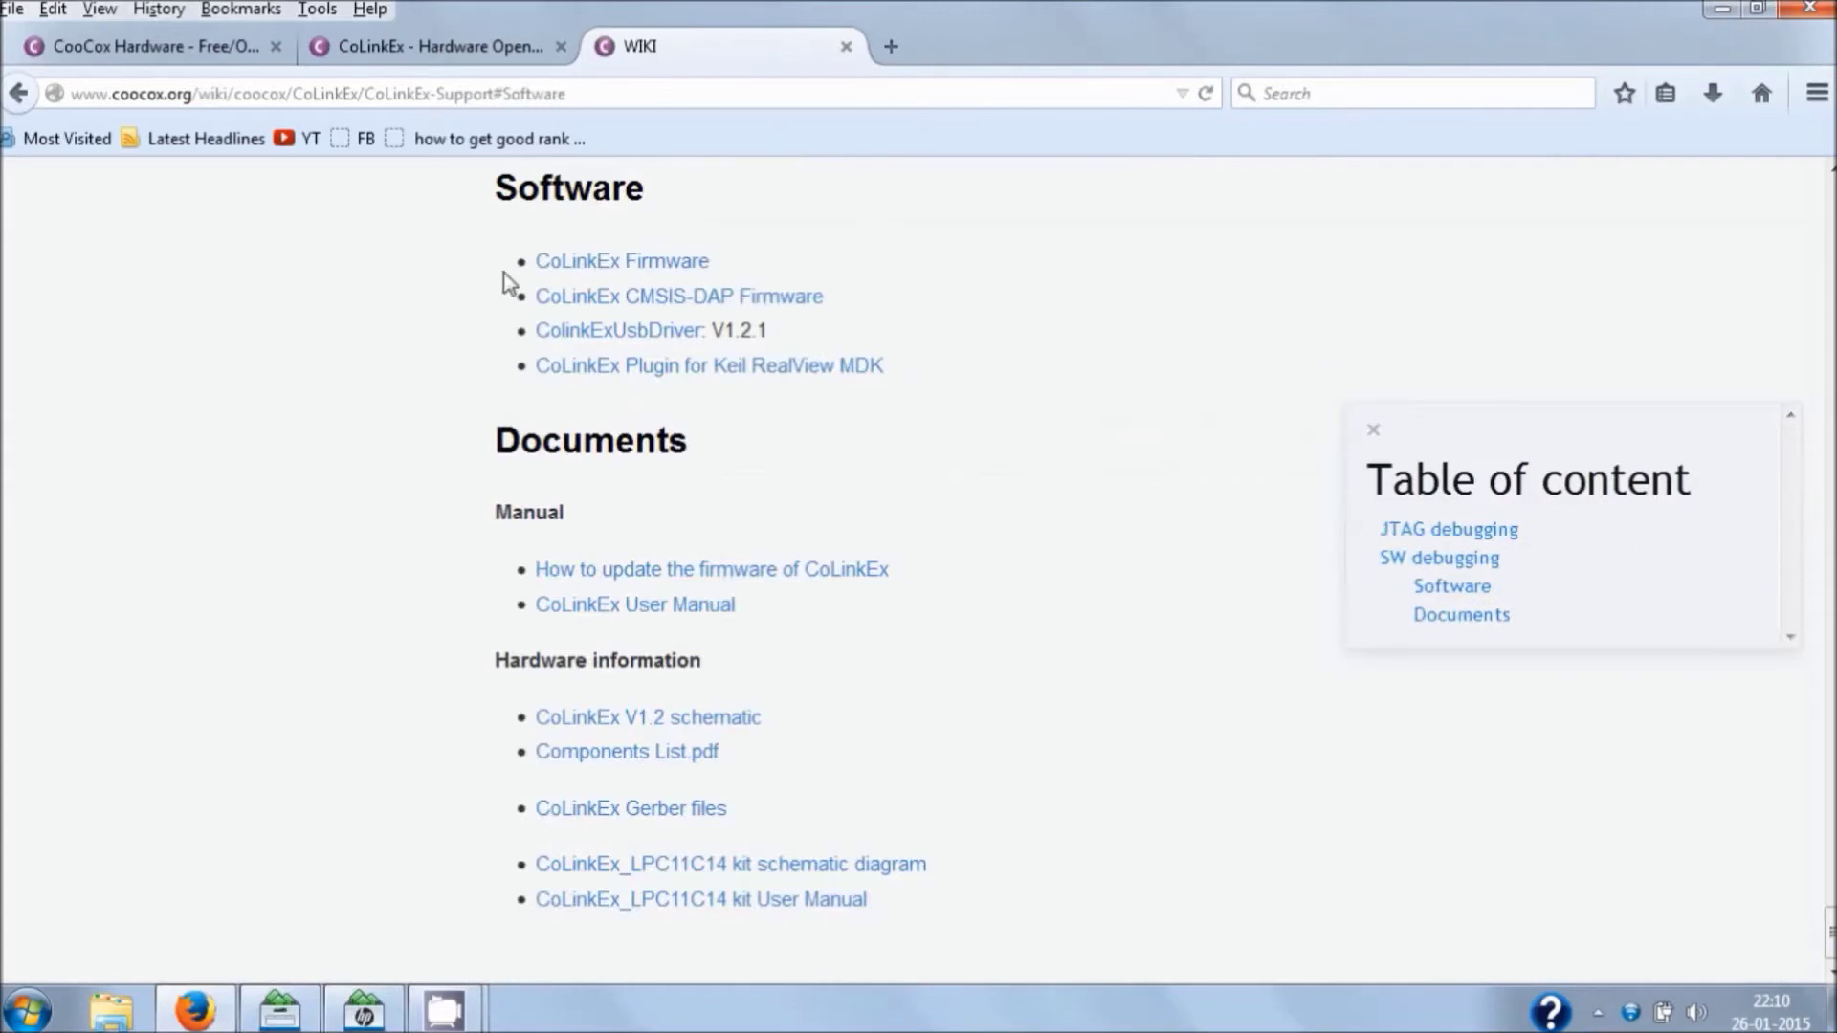
- Highlight the Software downloads heading, minimize Firefox, and open the CooCox Setup folder
{"action": "left_click_drag", "start_coordinate": [488, 206], "coordinate": [698, 205]}
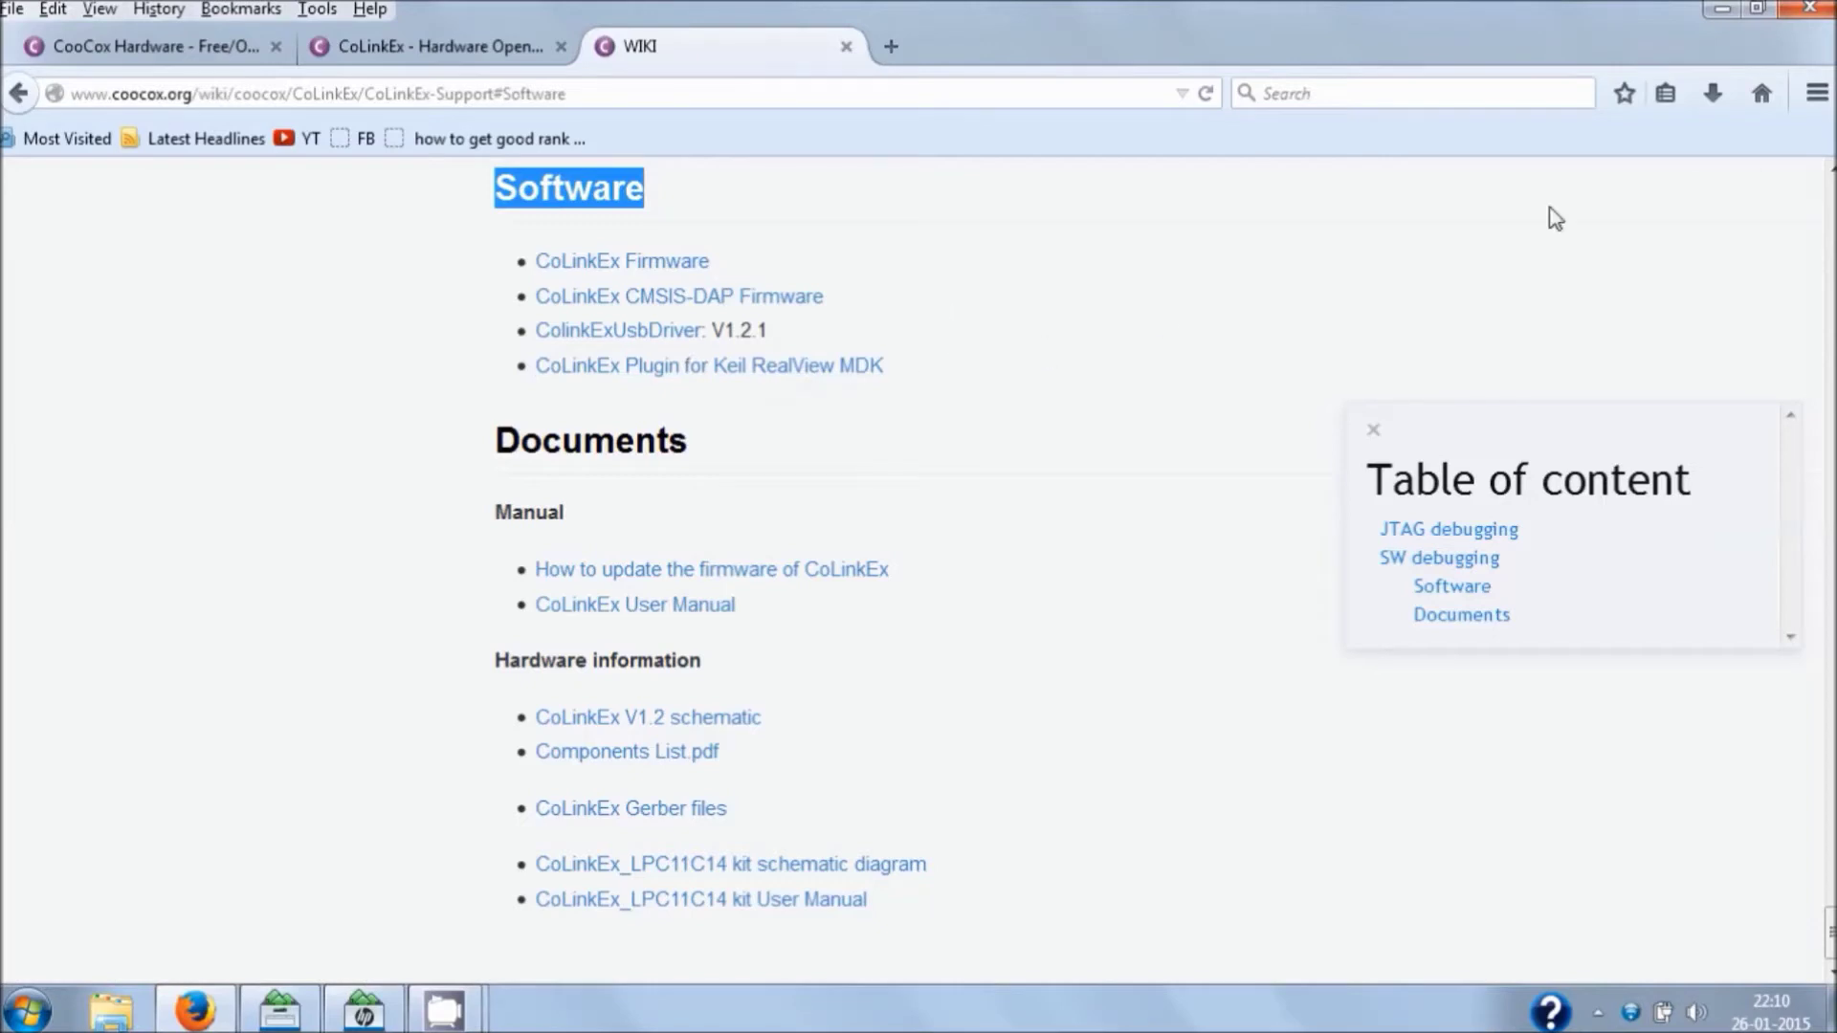
{"action": "left_click", "coordinate": [1738, 6]}
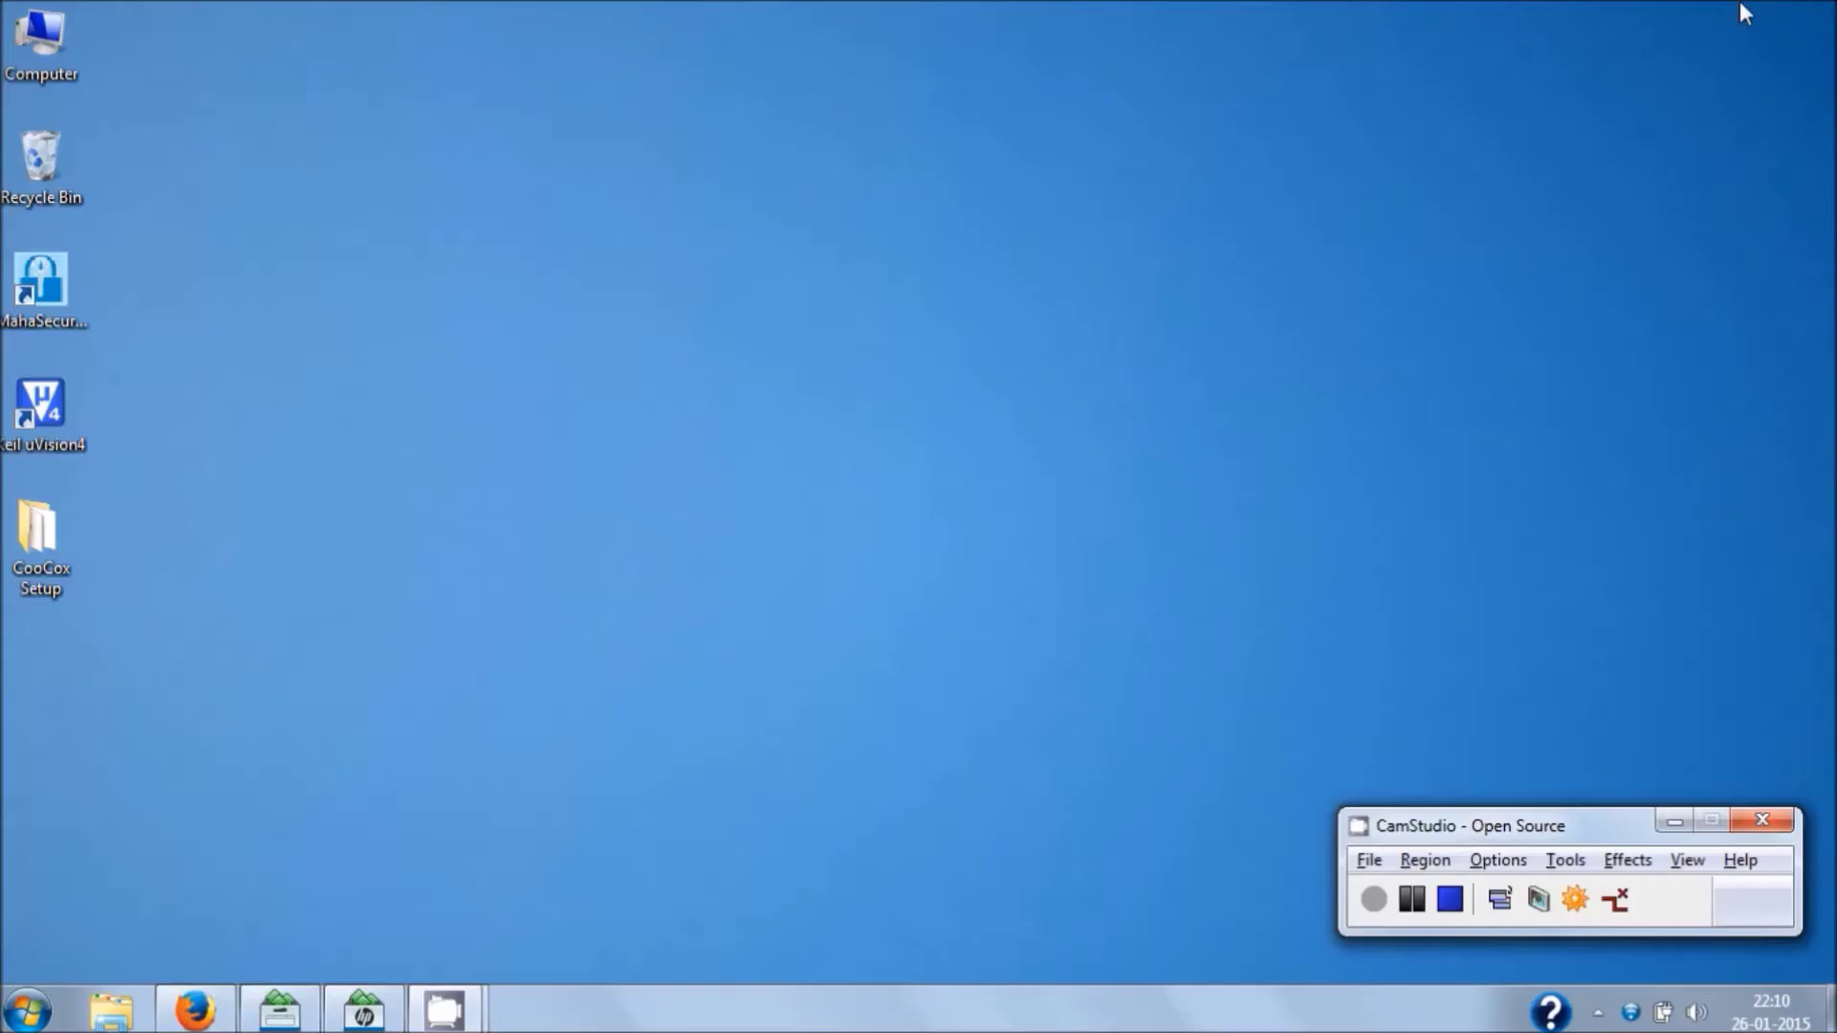
{"action": "double_click", "coordinate": [36, 544]}
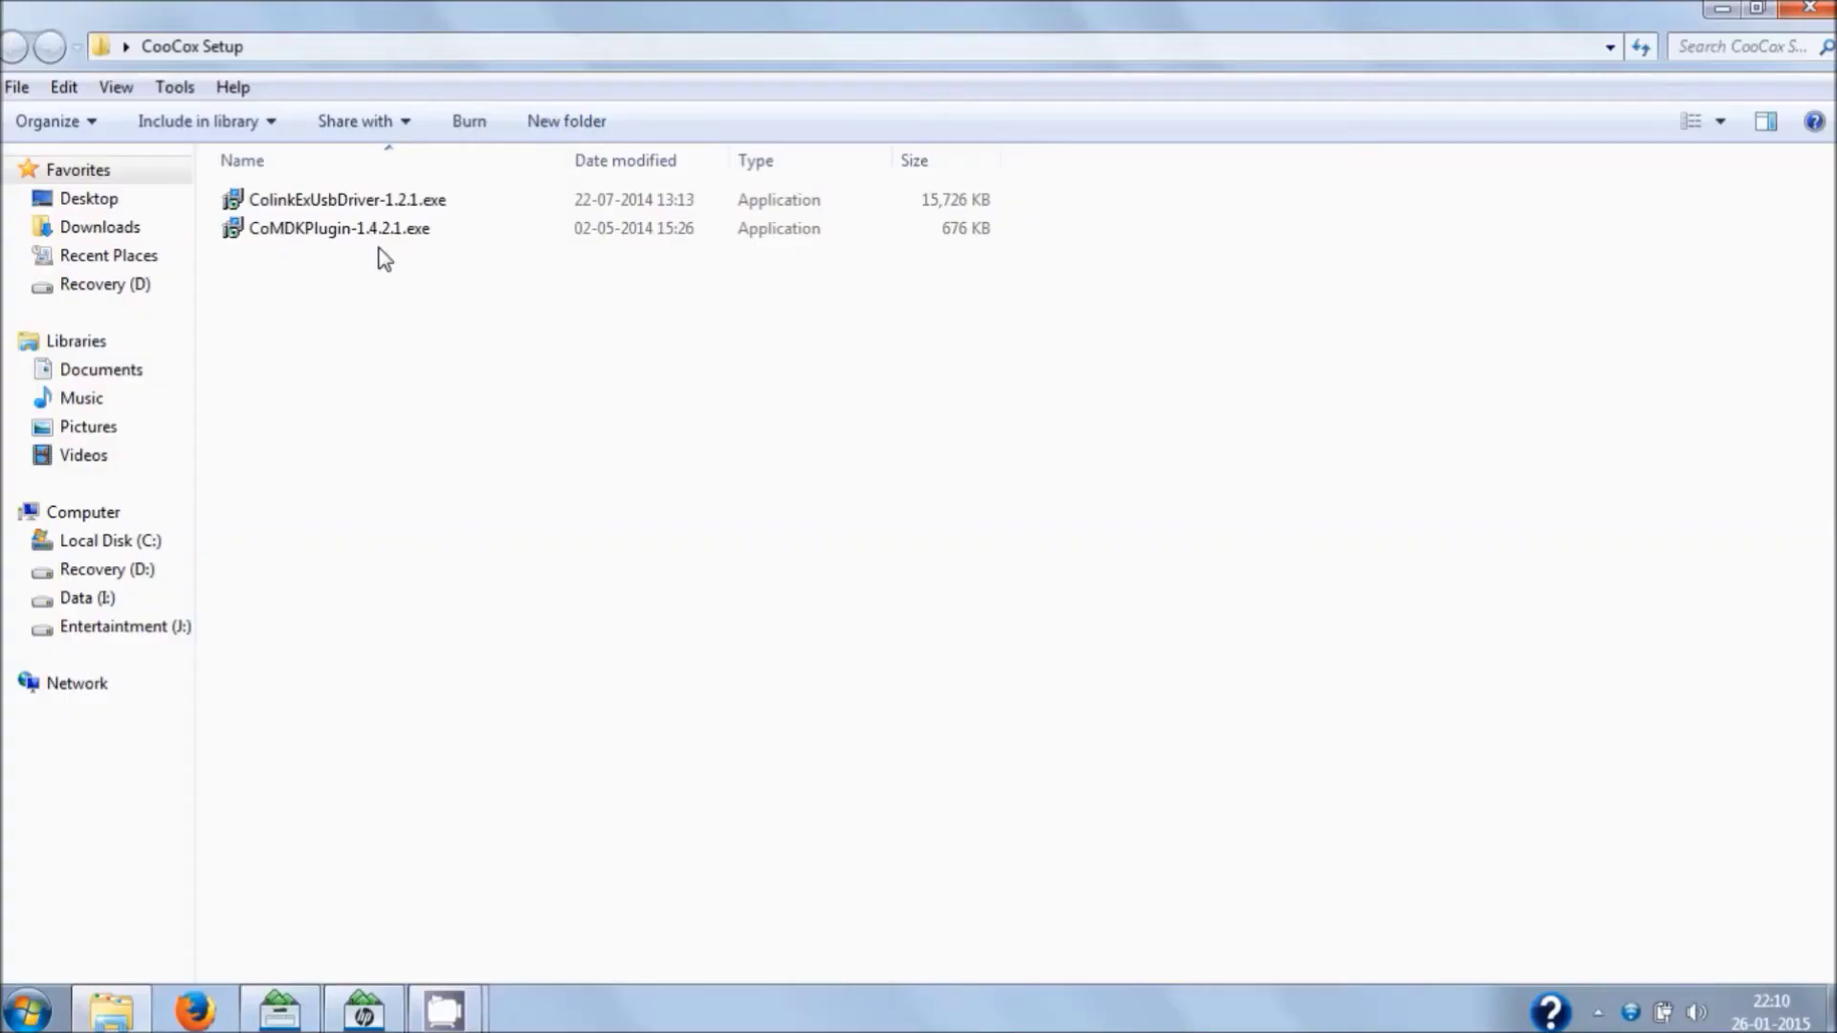
- Launch the CoMDKPlugin-1.4.2.1.exe installer from the CooCox Setup folder
{"action": "left_click", "coordinate": [325, 234]}
{"action": "left_click", "coordinate": [330, 203]}
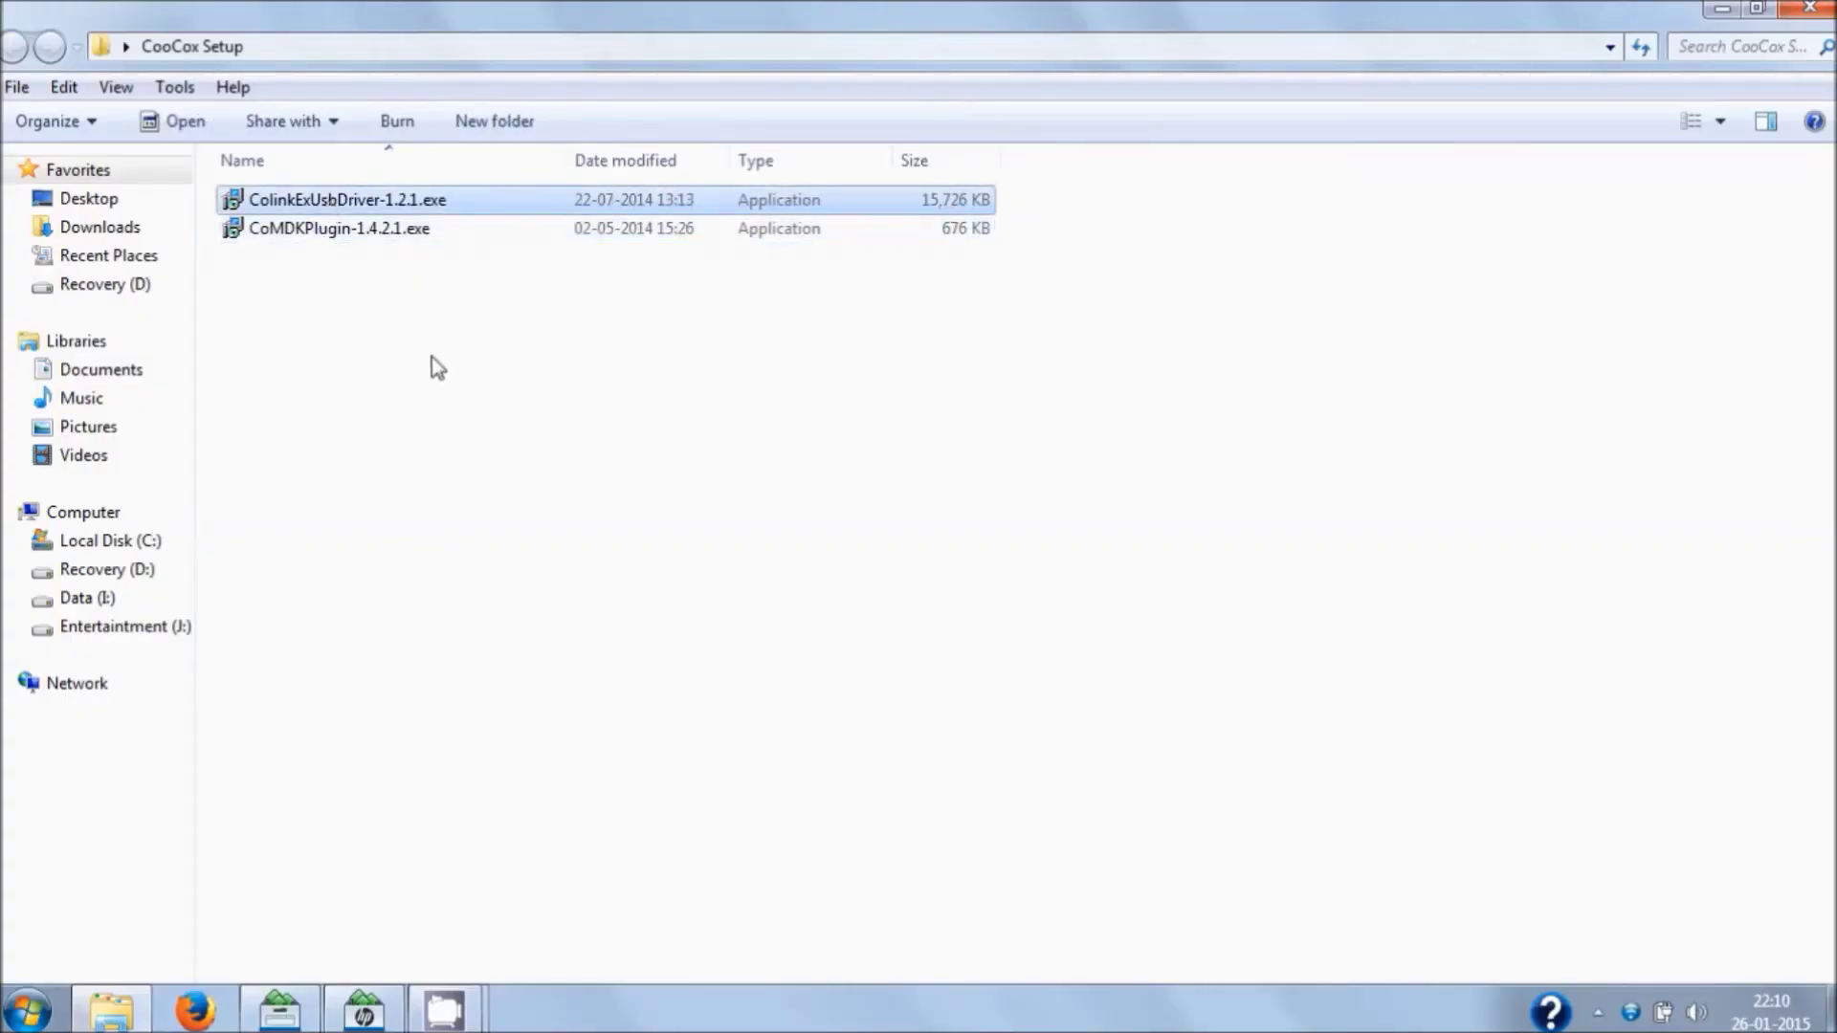
{"action": "left_click", "coordinate": [332, 235]}
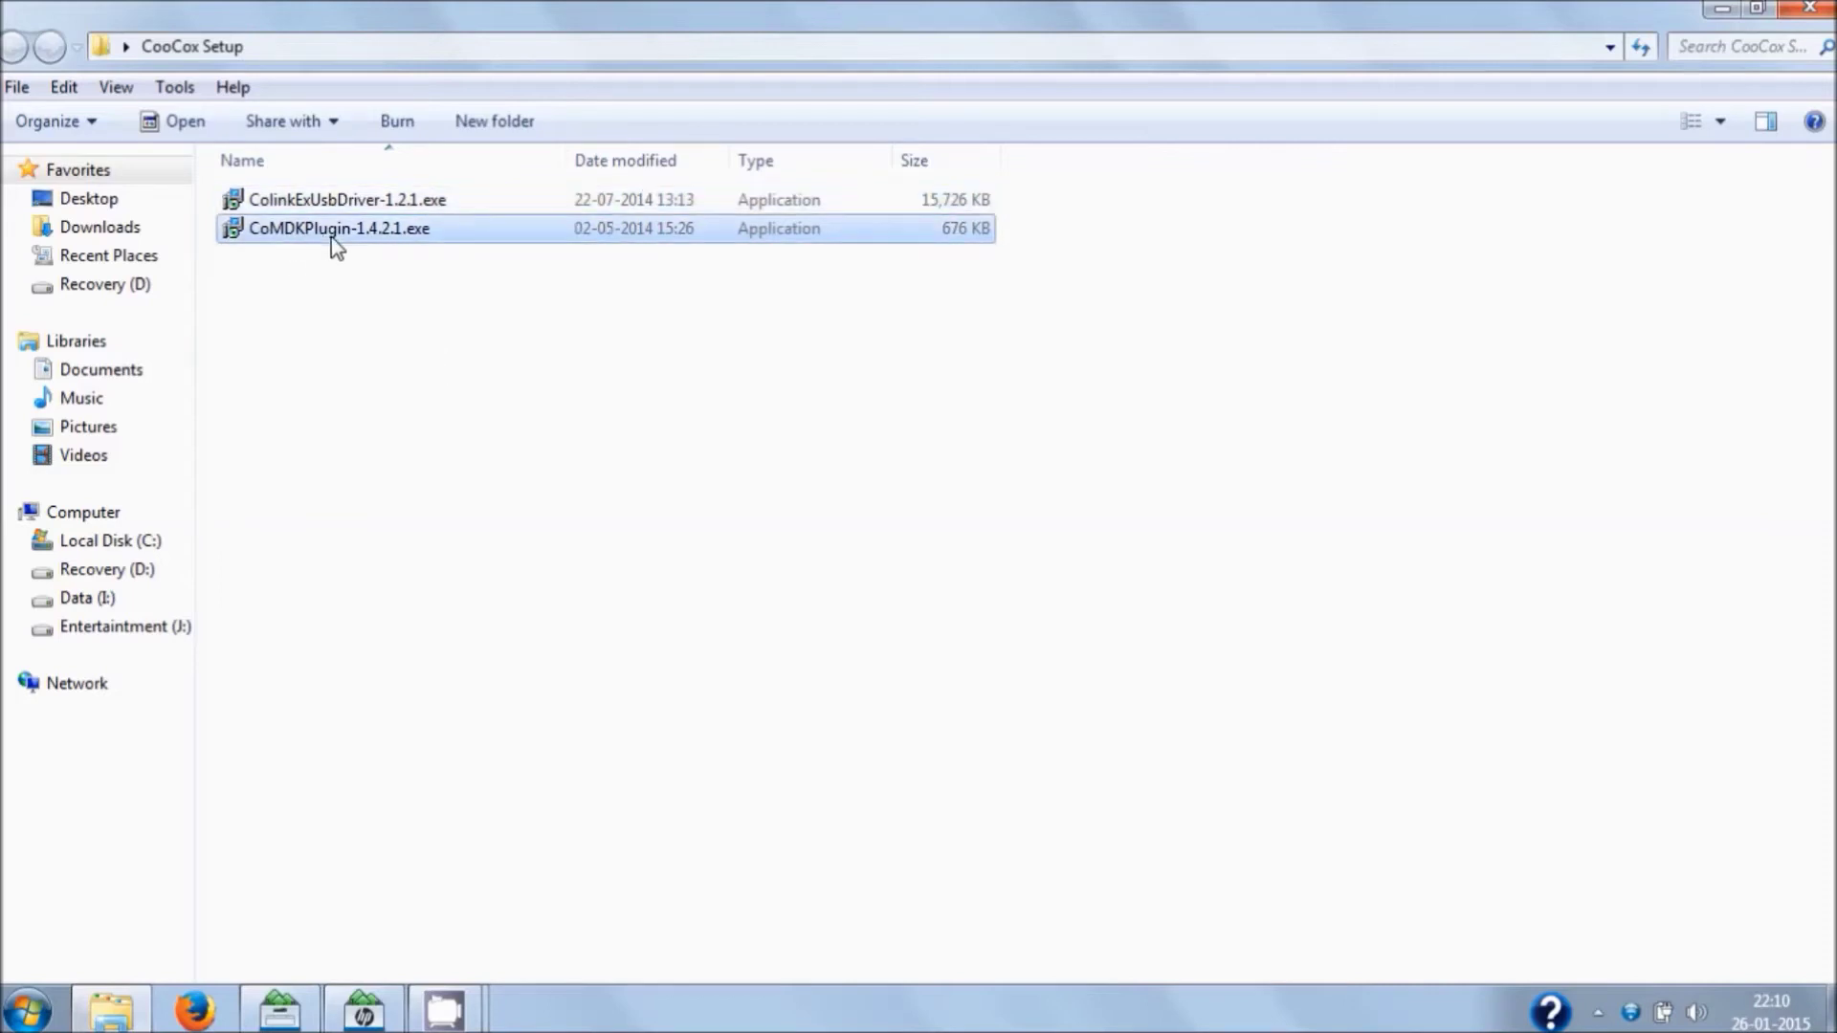
{"action": "left_click", "coordinate": [365, 289]}
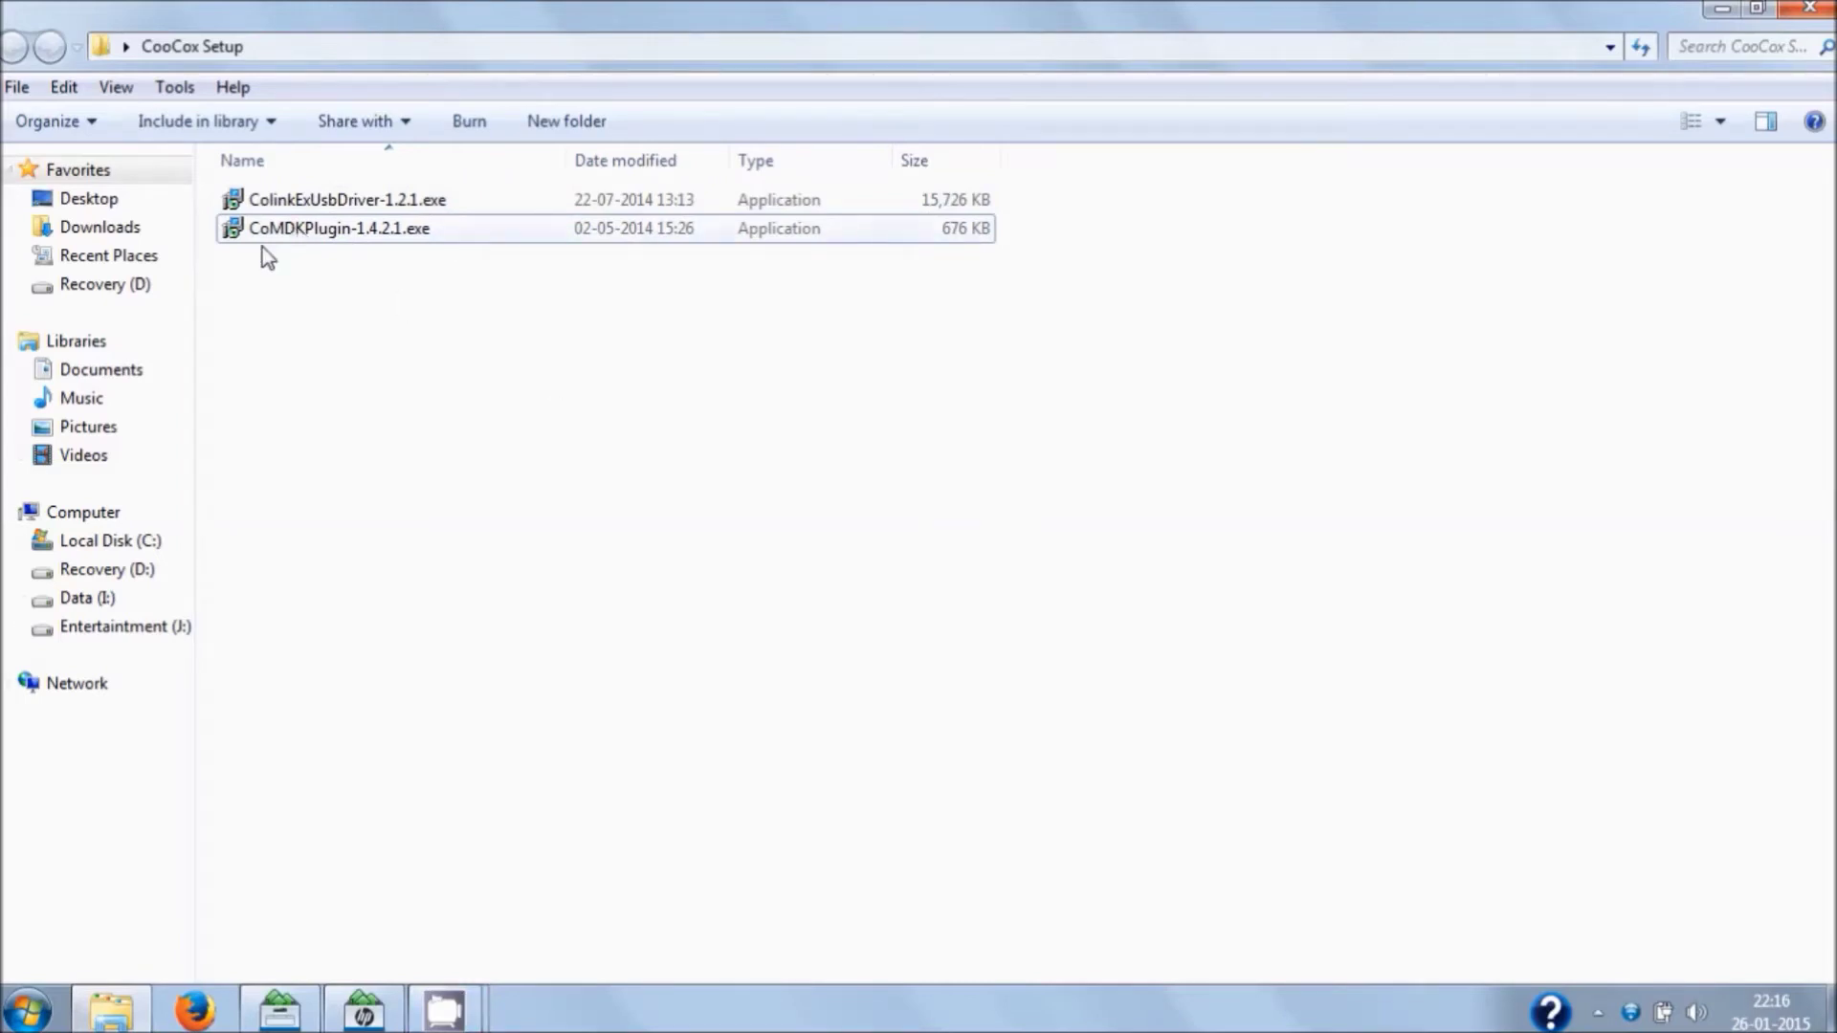
{"action": "left_click", "coordinate": [283, 232]}
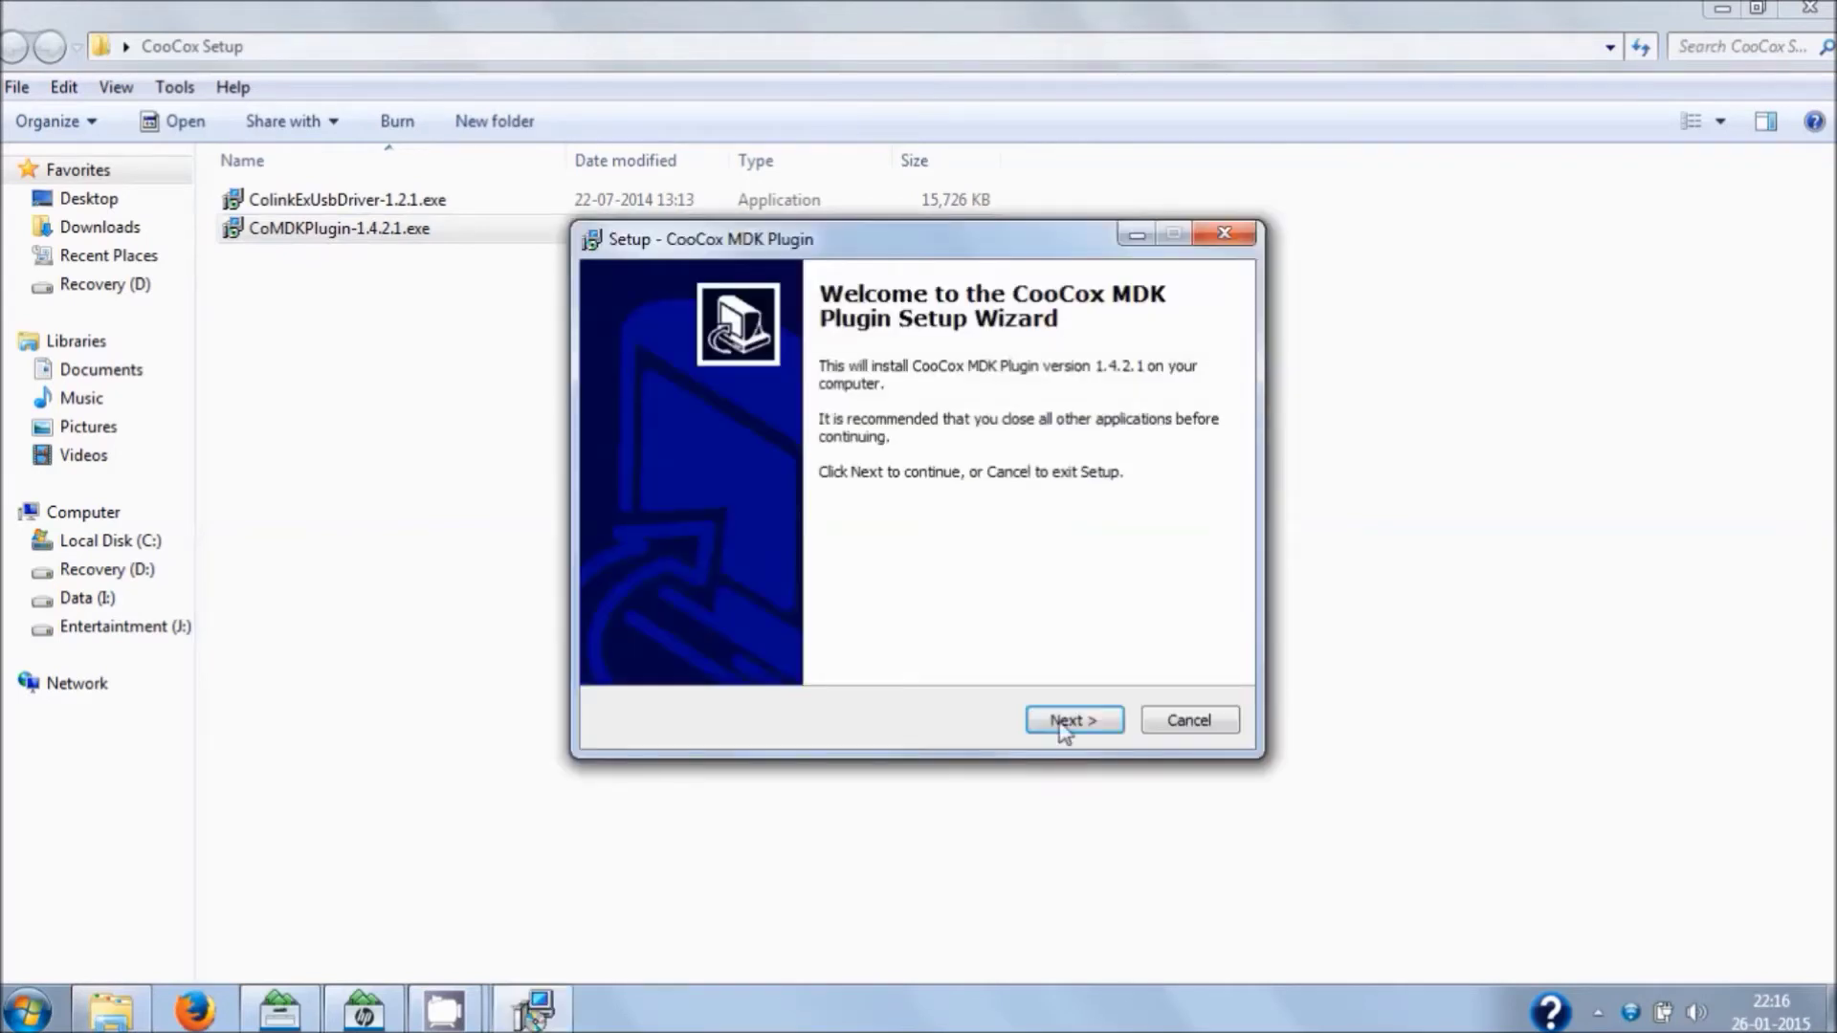
- Install the CooCox MDK Plugin into C:\Keil and finish the setup wizard
{"action": "left_click", "coordinate": [1068, 722]}
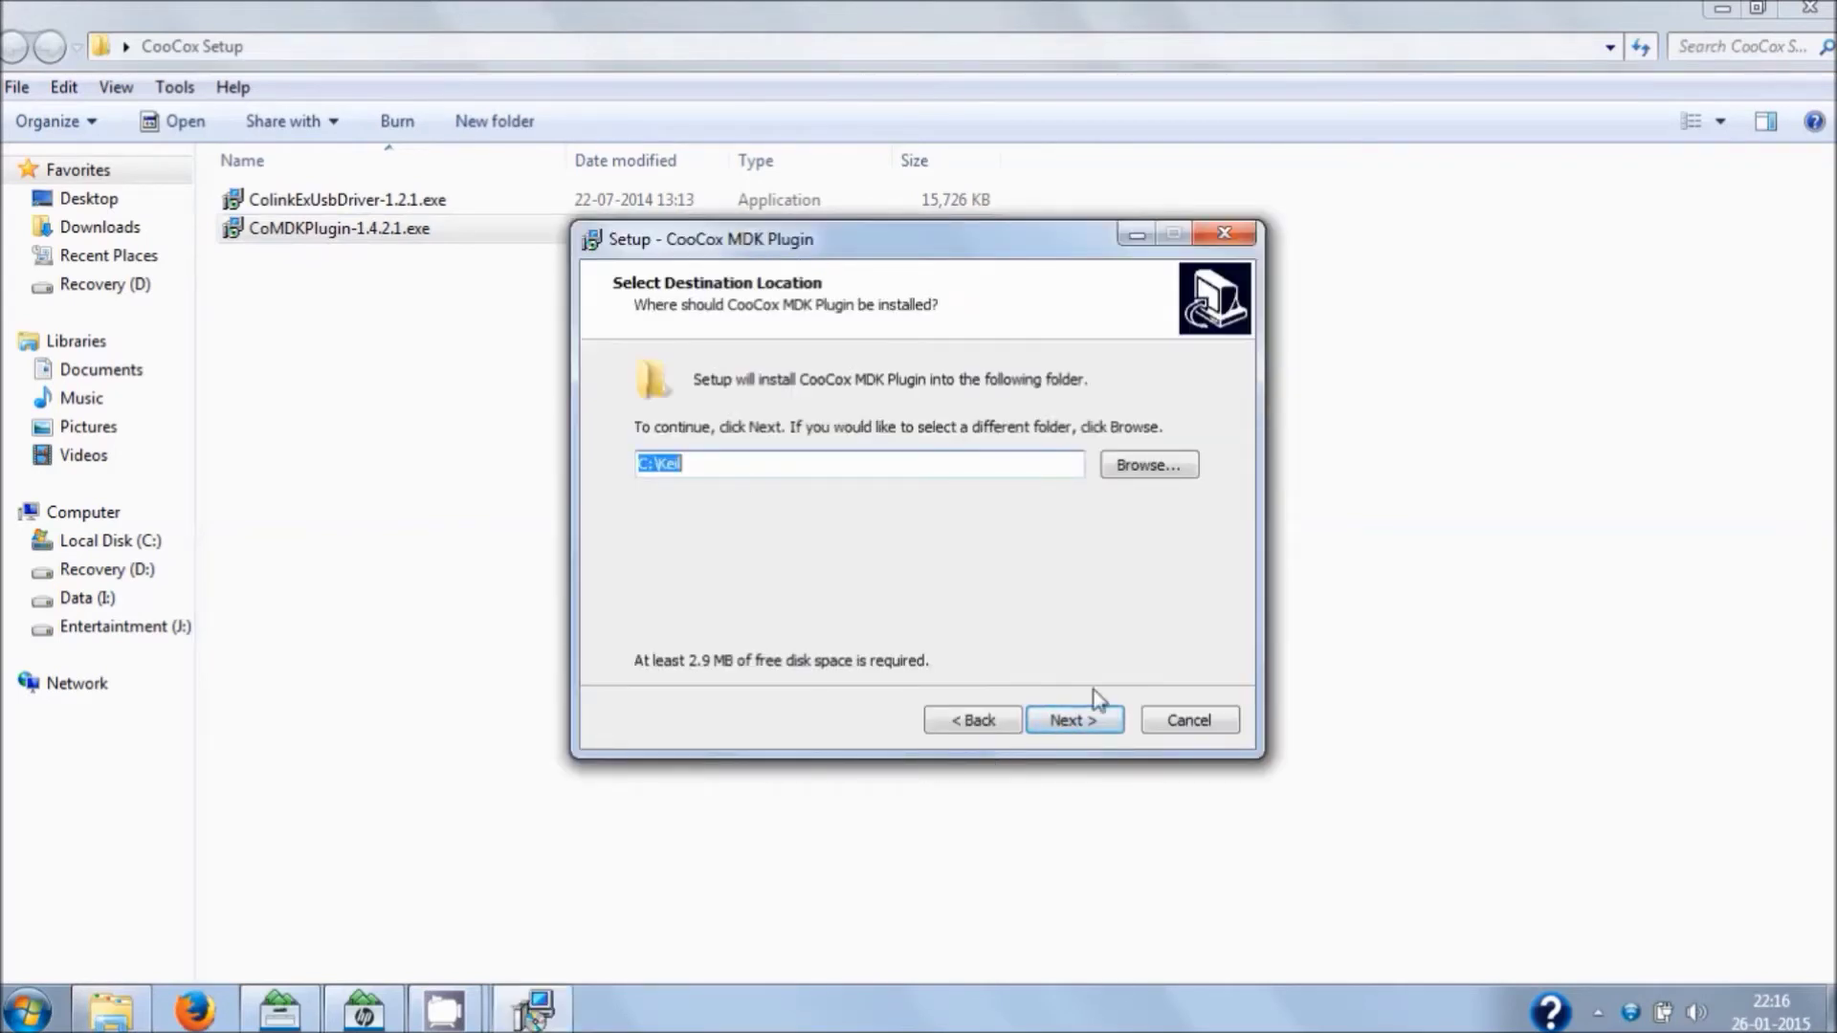
{"action": "left_click", "coordinate": [1069, 725]}
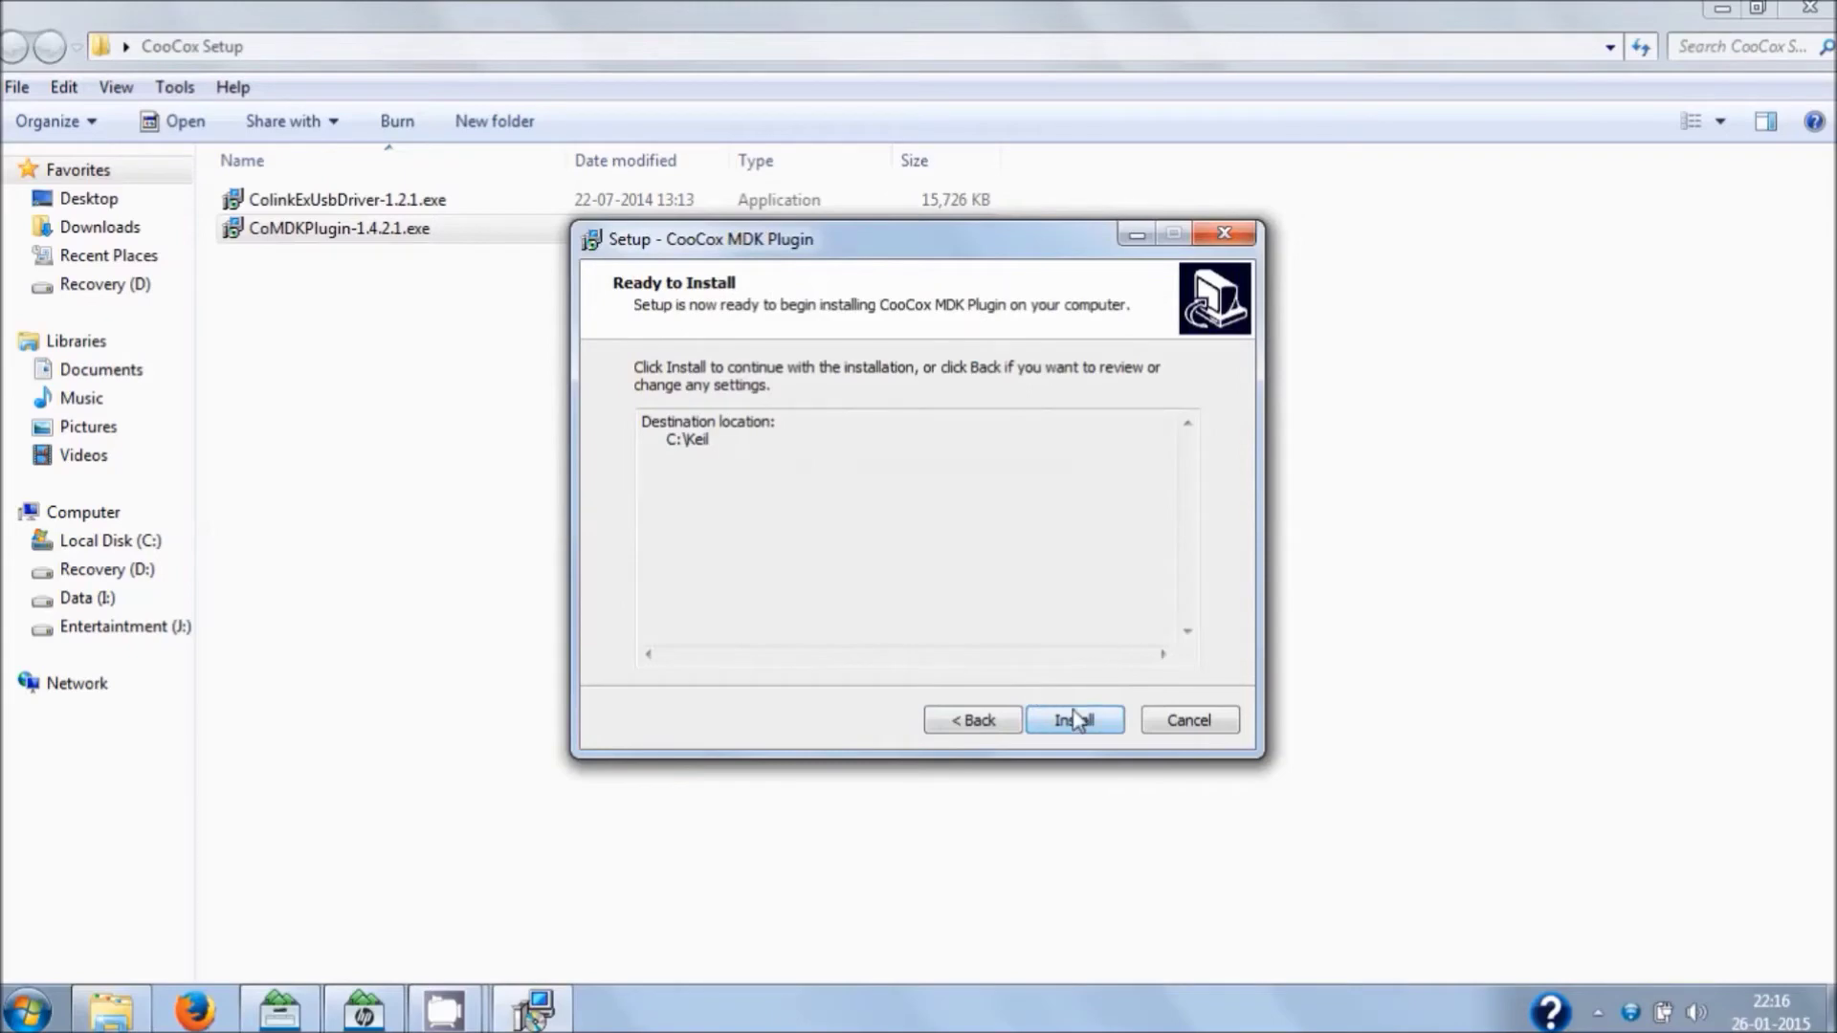
{"action": "left_click", "coordinate": [1076, 720]}
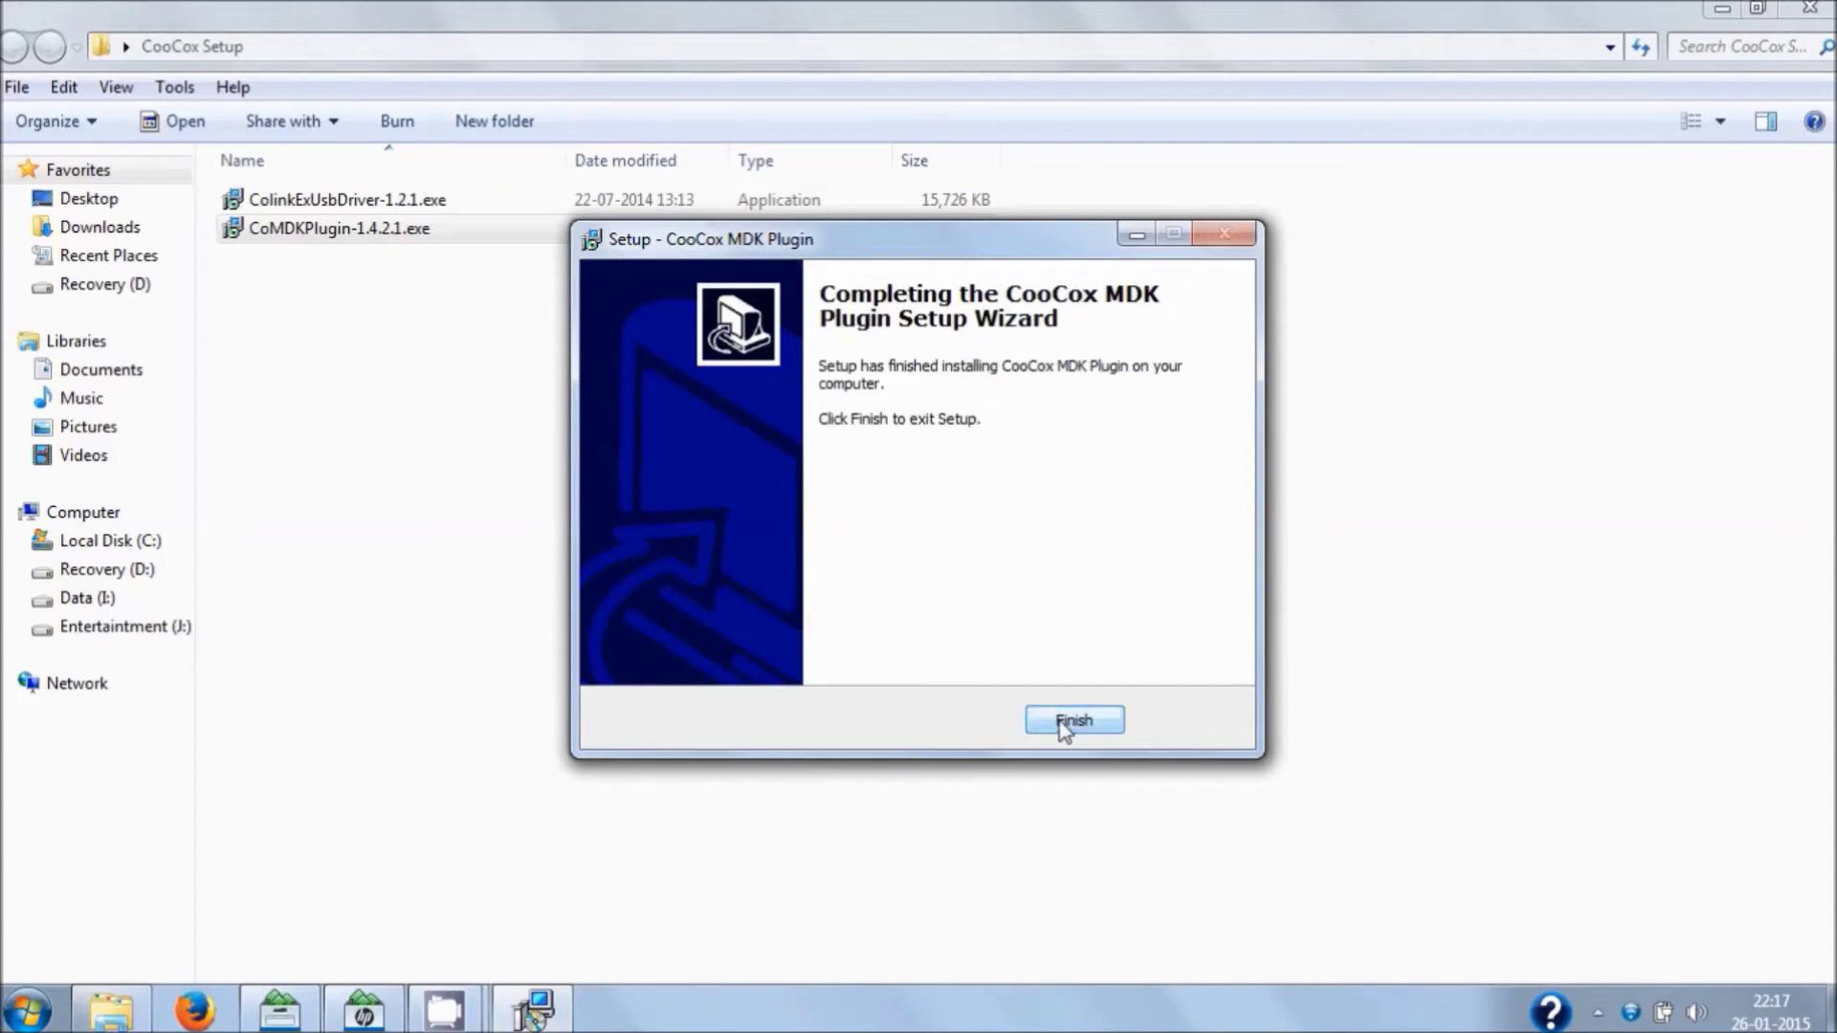
{"action": "left_click", "coordinate": [1073, 720]}
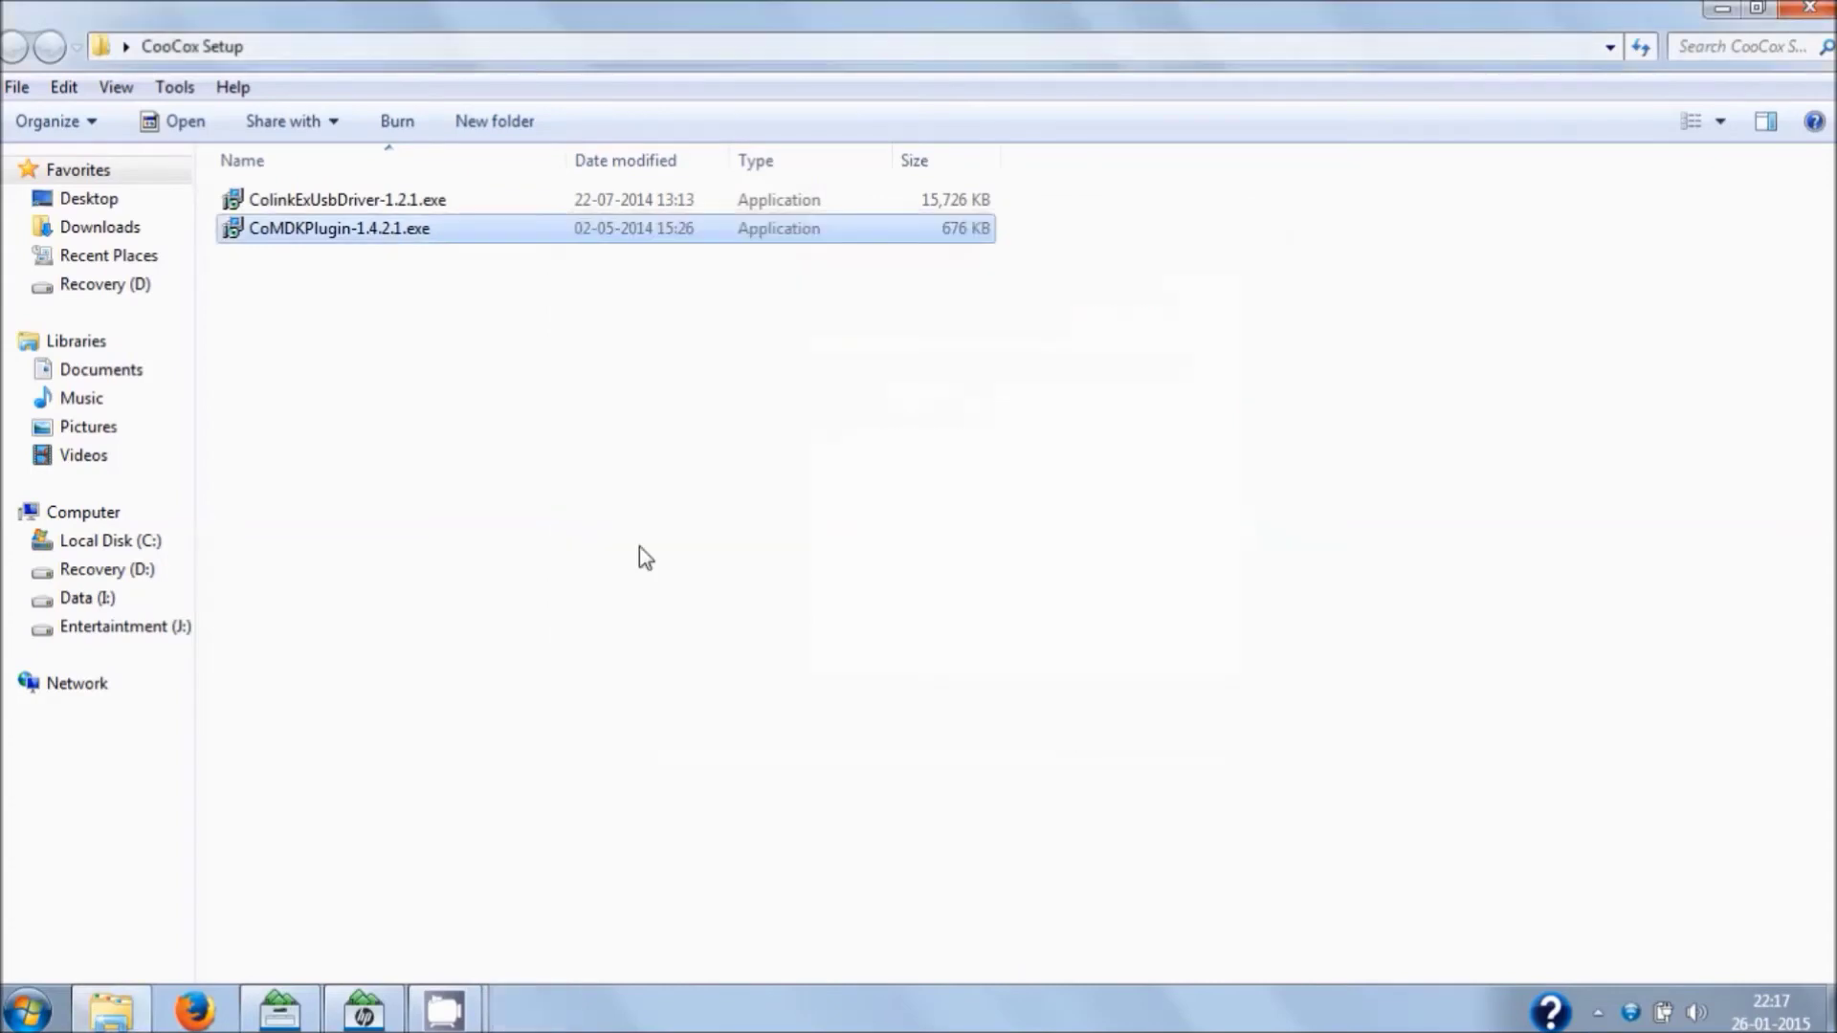
{"action": "left_click", "coordinate": [350, 201]}
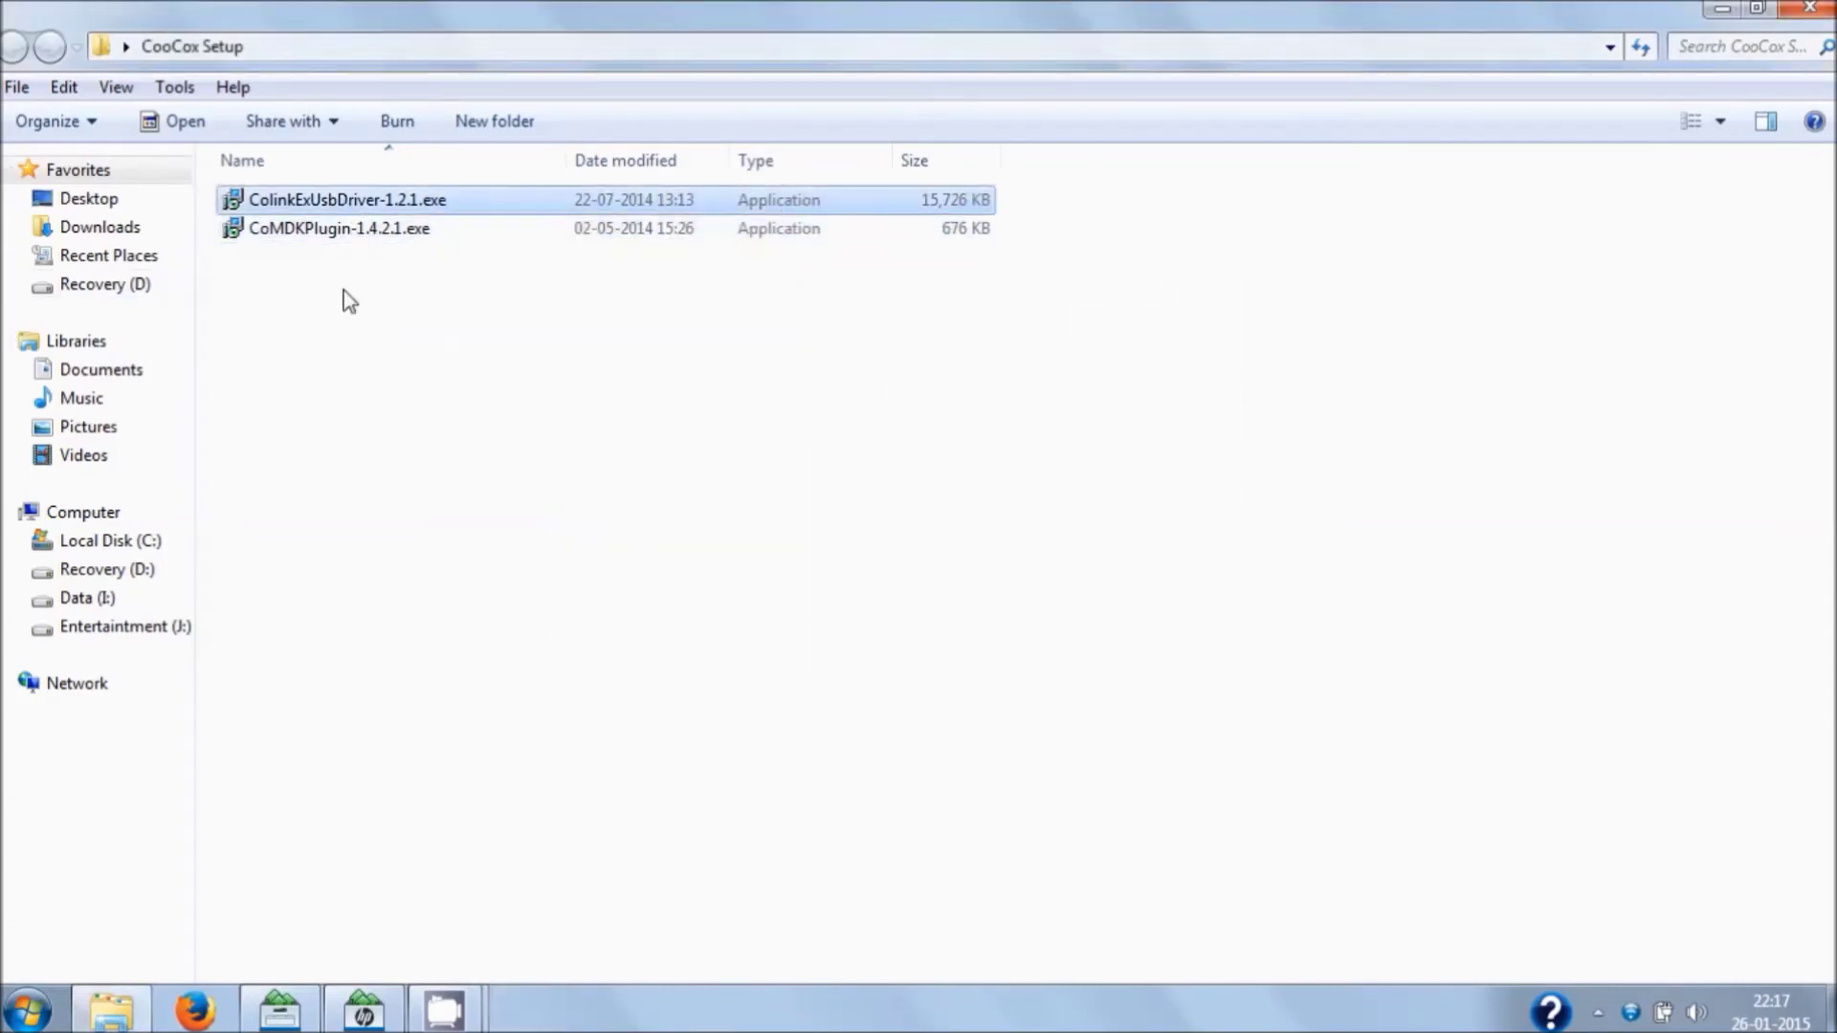
- Install ColinkExUsbDriver-1.2.1.exe to its default folder, then close the CooCox Setup window
{"action": "double_click", "coordinate": [358, 203]}
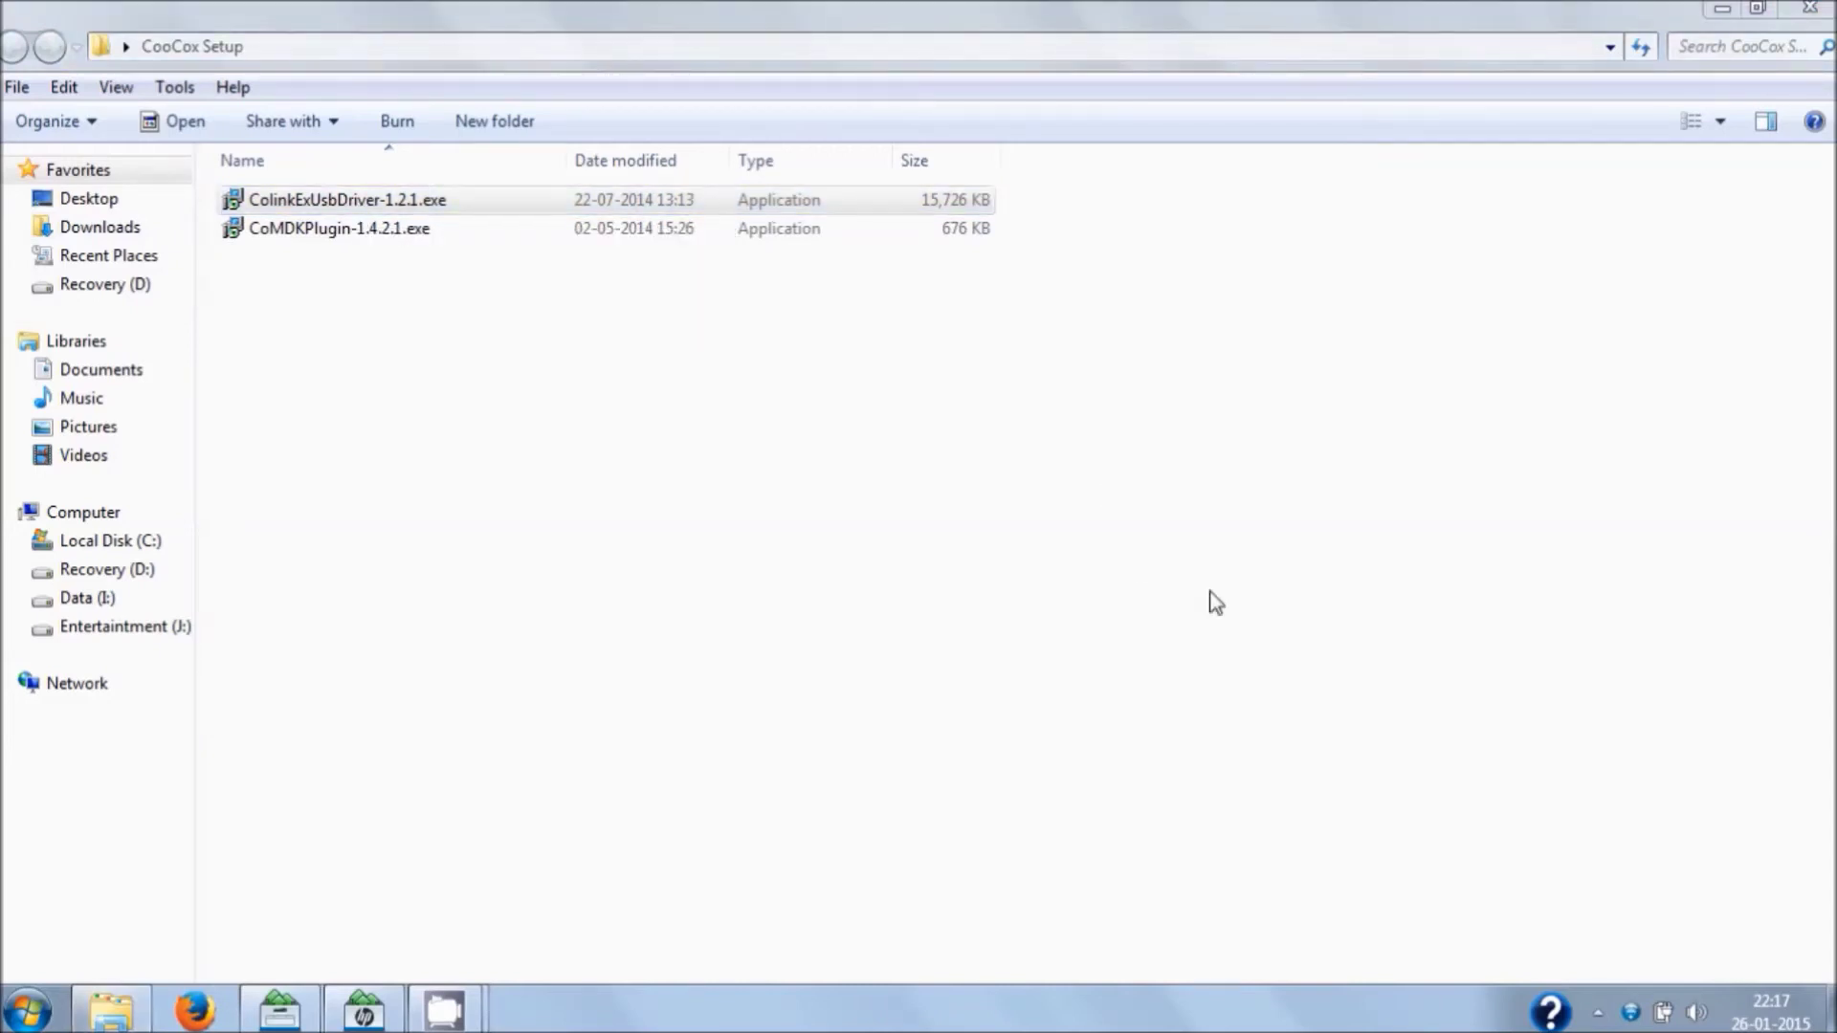
{"action": "left_click", "coordinate": [1074, 719]}
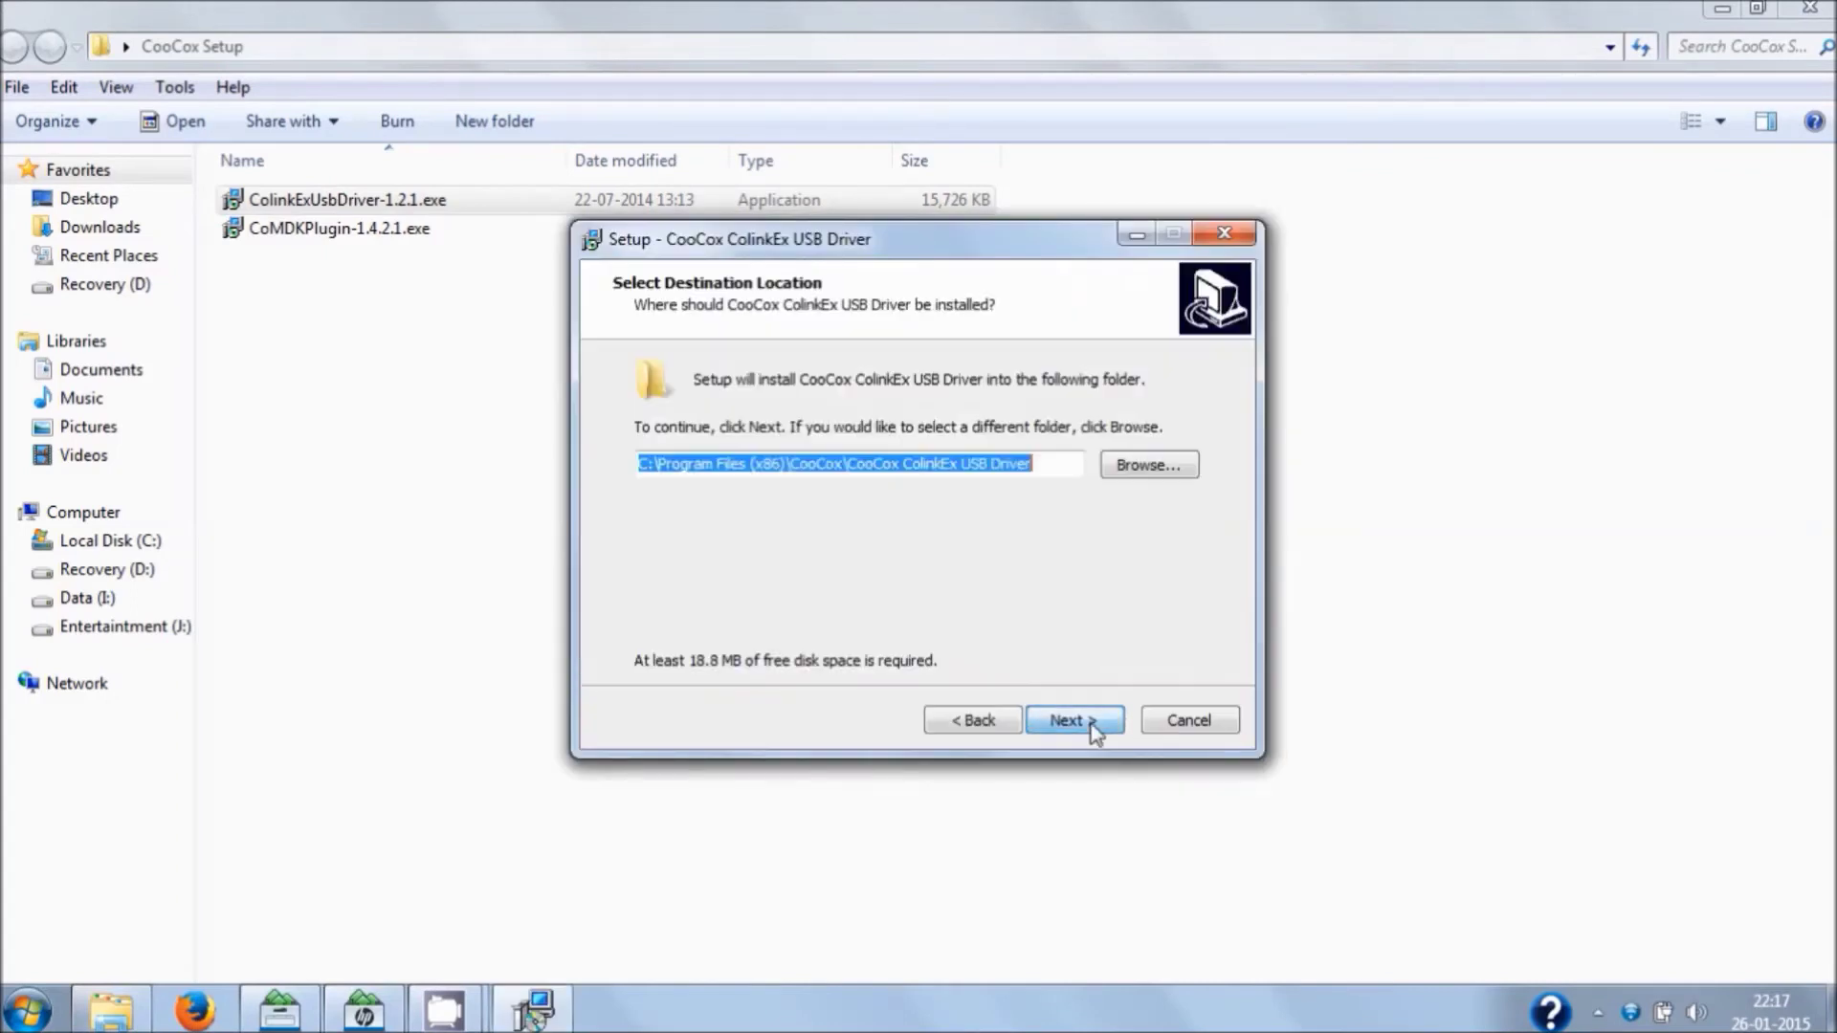
{"action": "left_click", "coordinate": [1081, 728]}
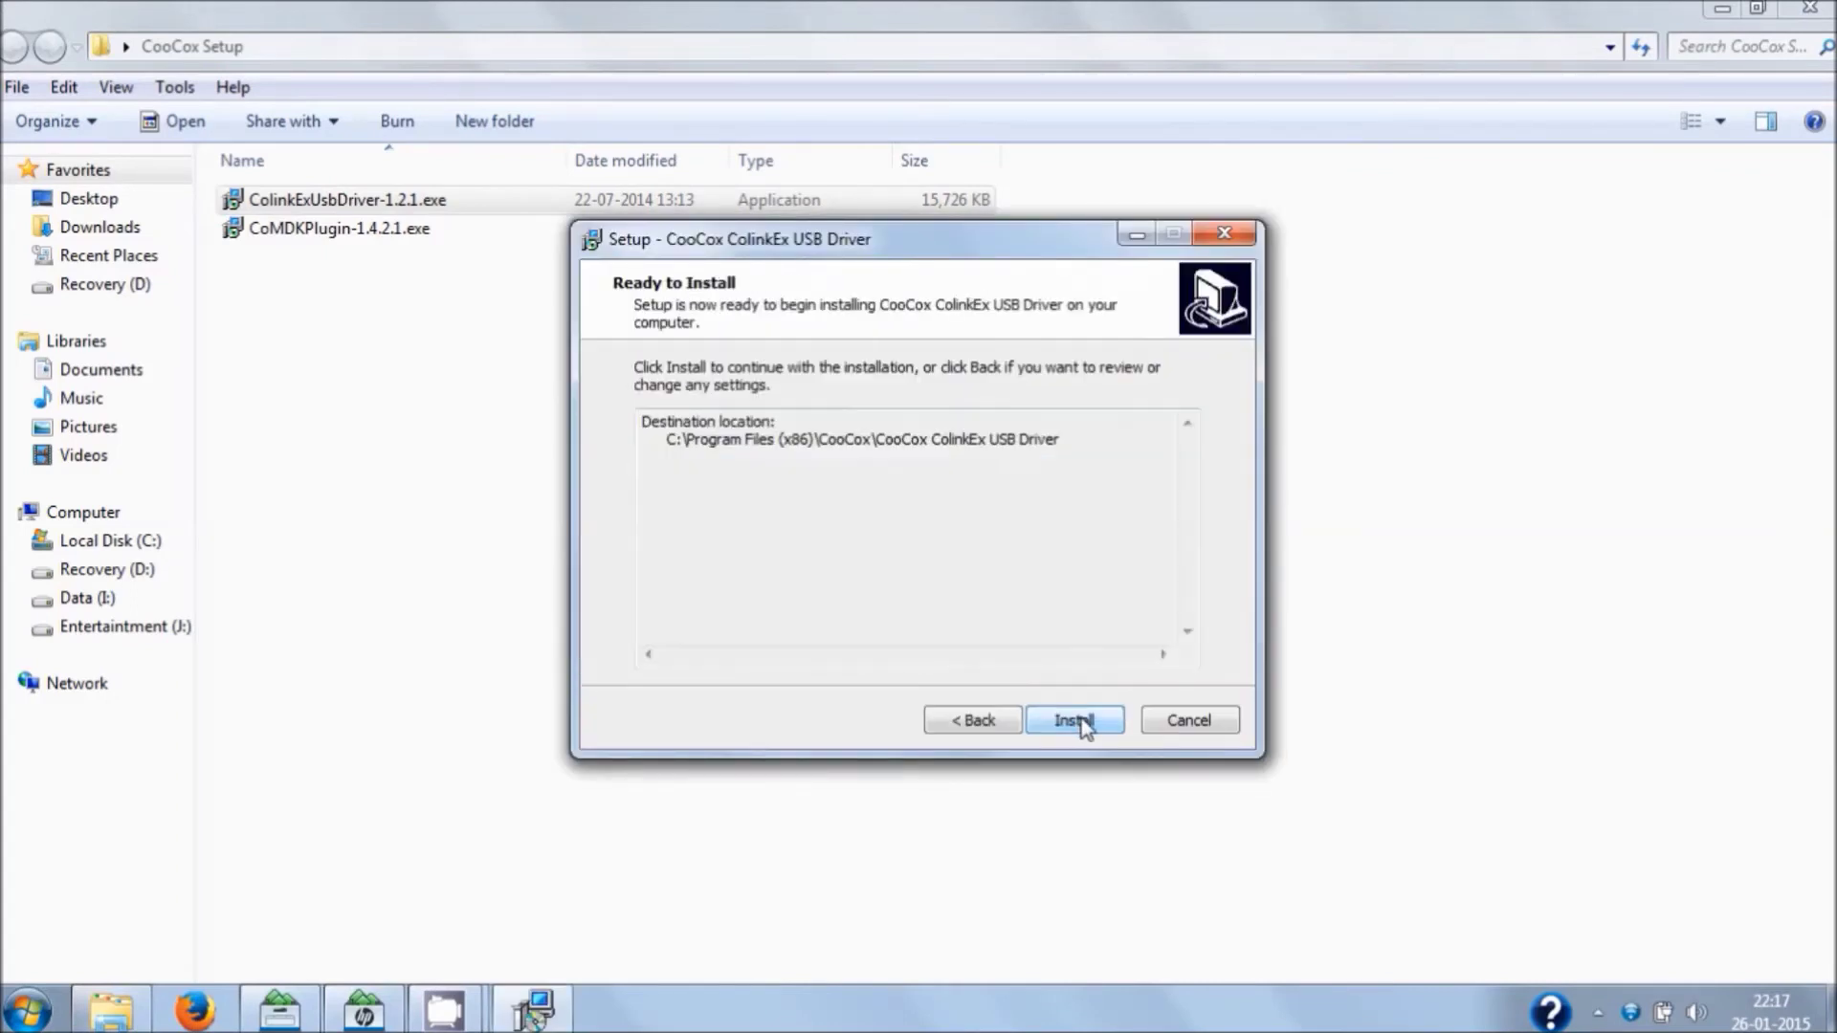
{"action": "left_click", "coordinate": [1081, 719]}
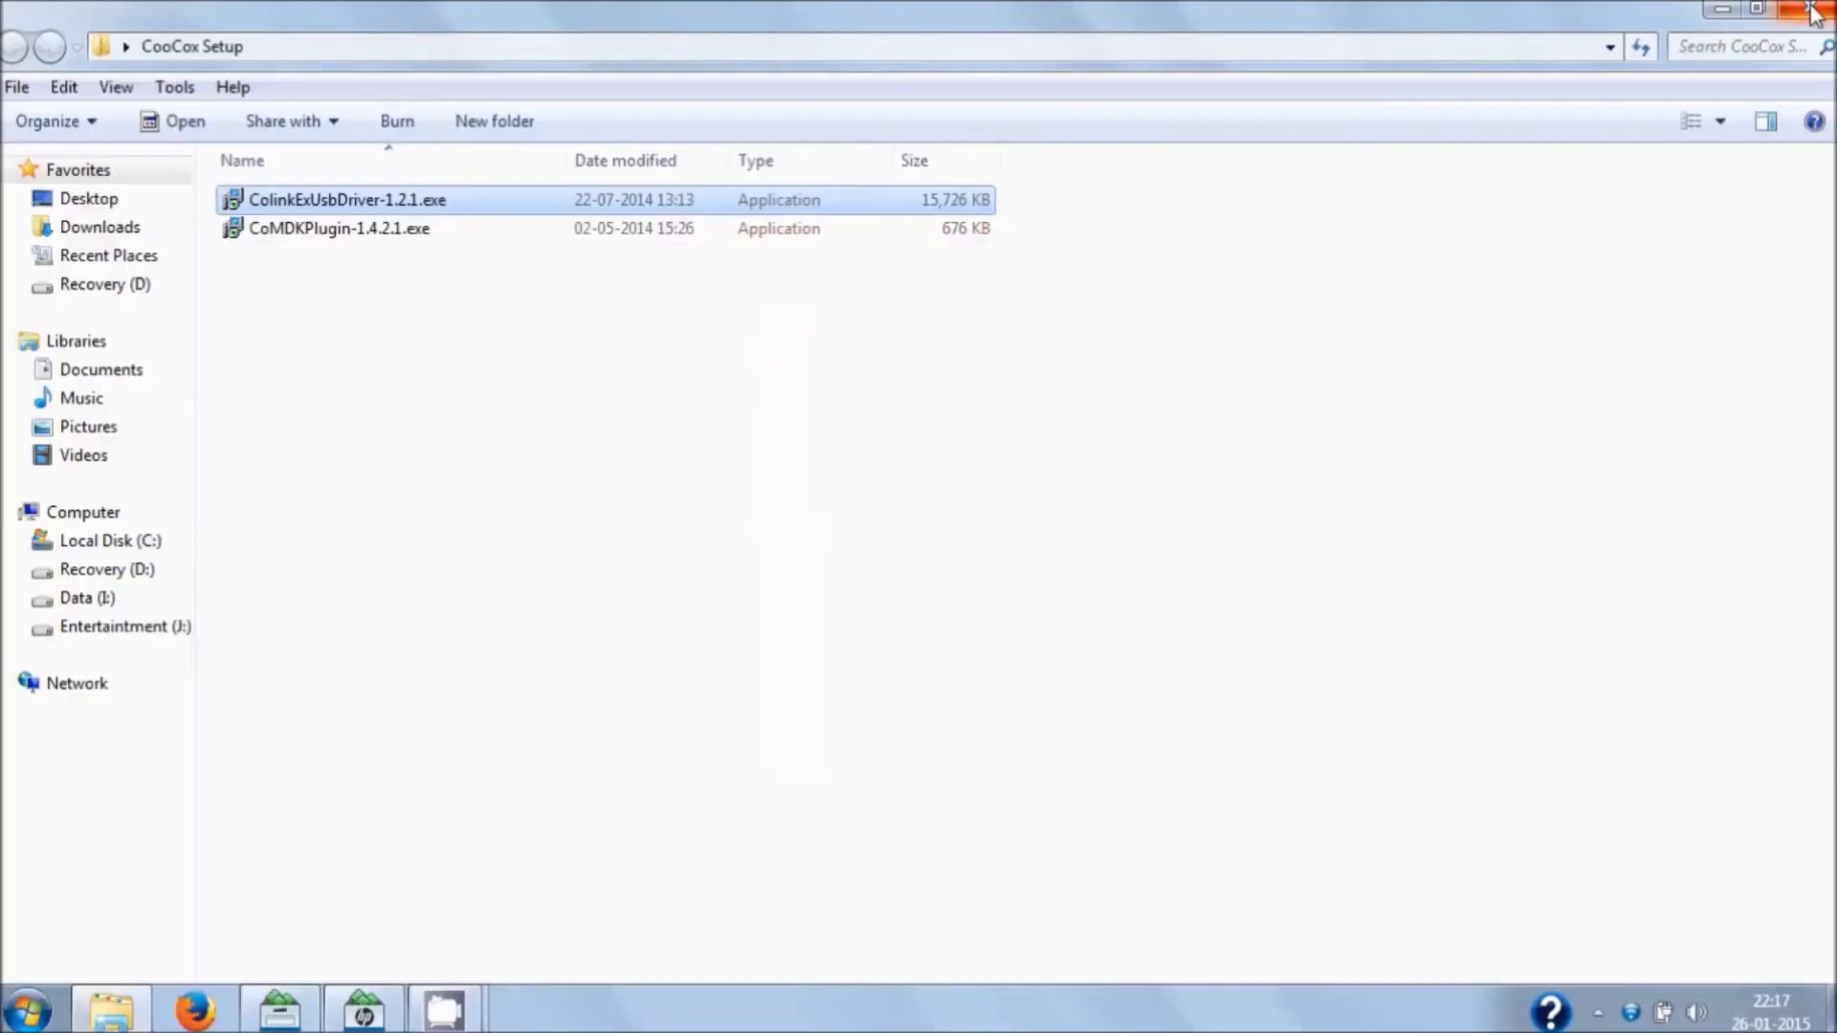
{"action": "left_click", "coordinate": [1811, 12]}
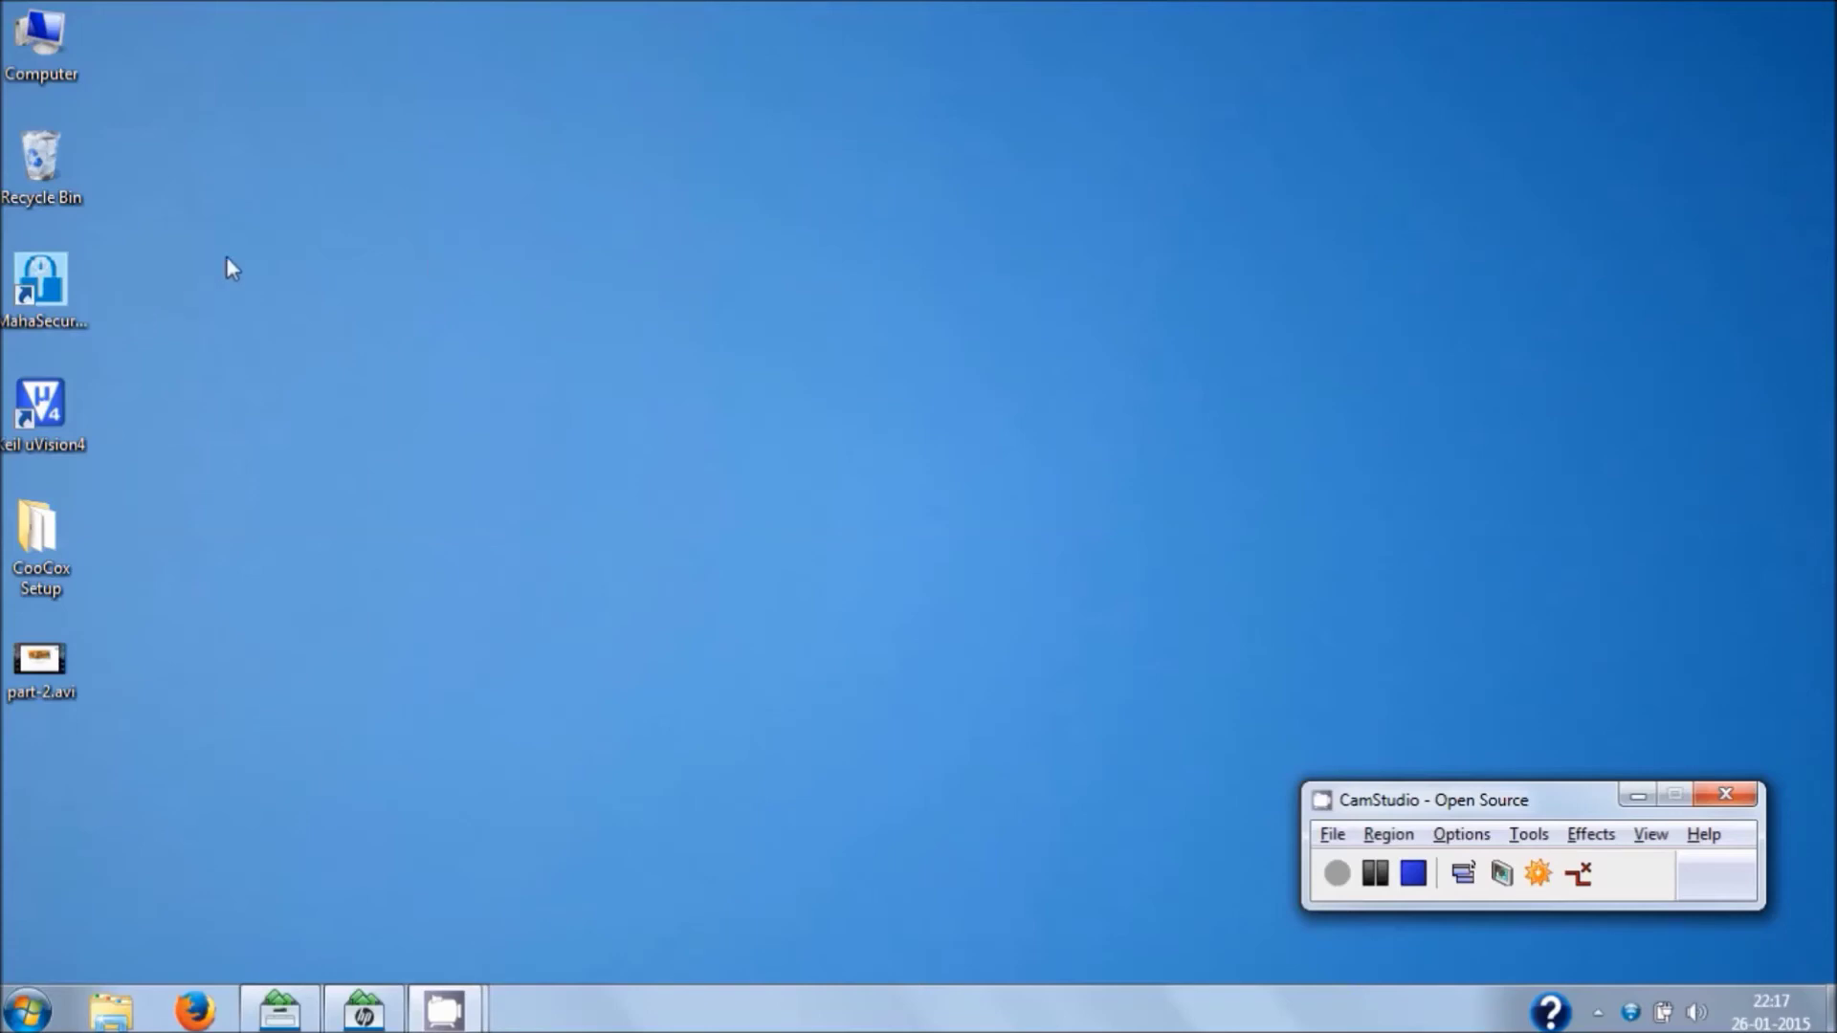
- Open Computer Management from the Computer icon and show Device Manager
{"action": "left_click", "coordinate": [48, 55]}
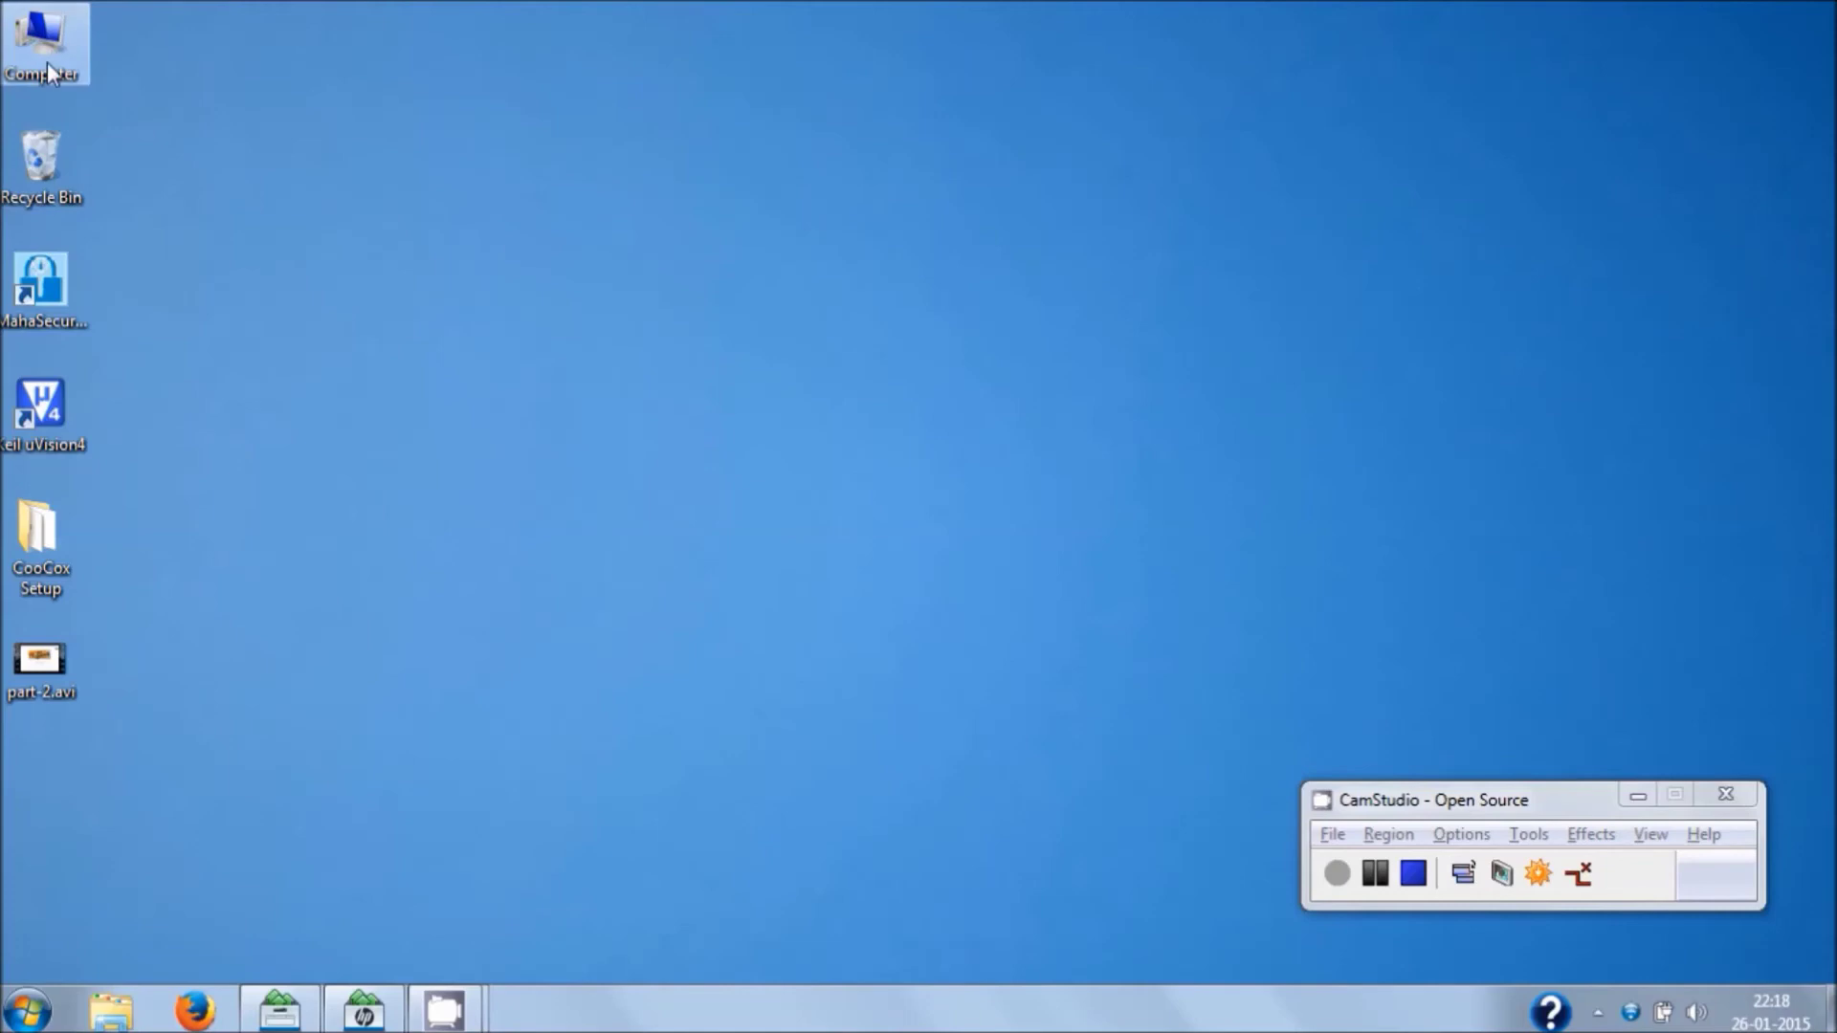
{"action": "right_click", "coordinate": [53, 39]}
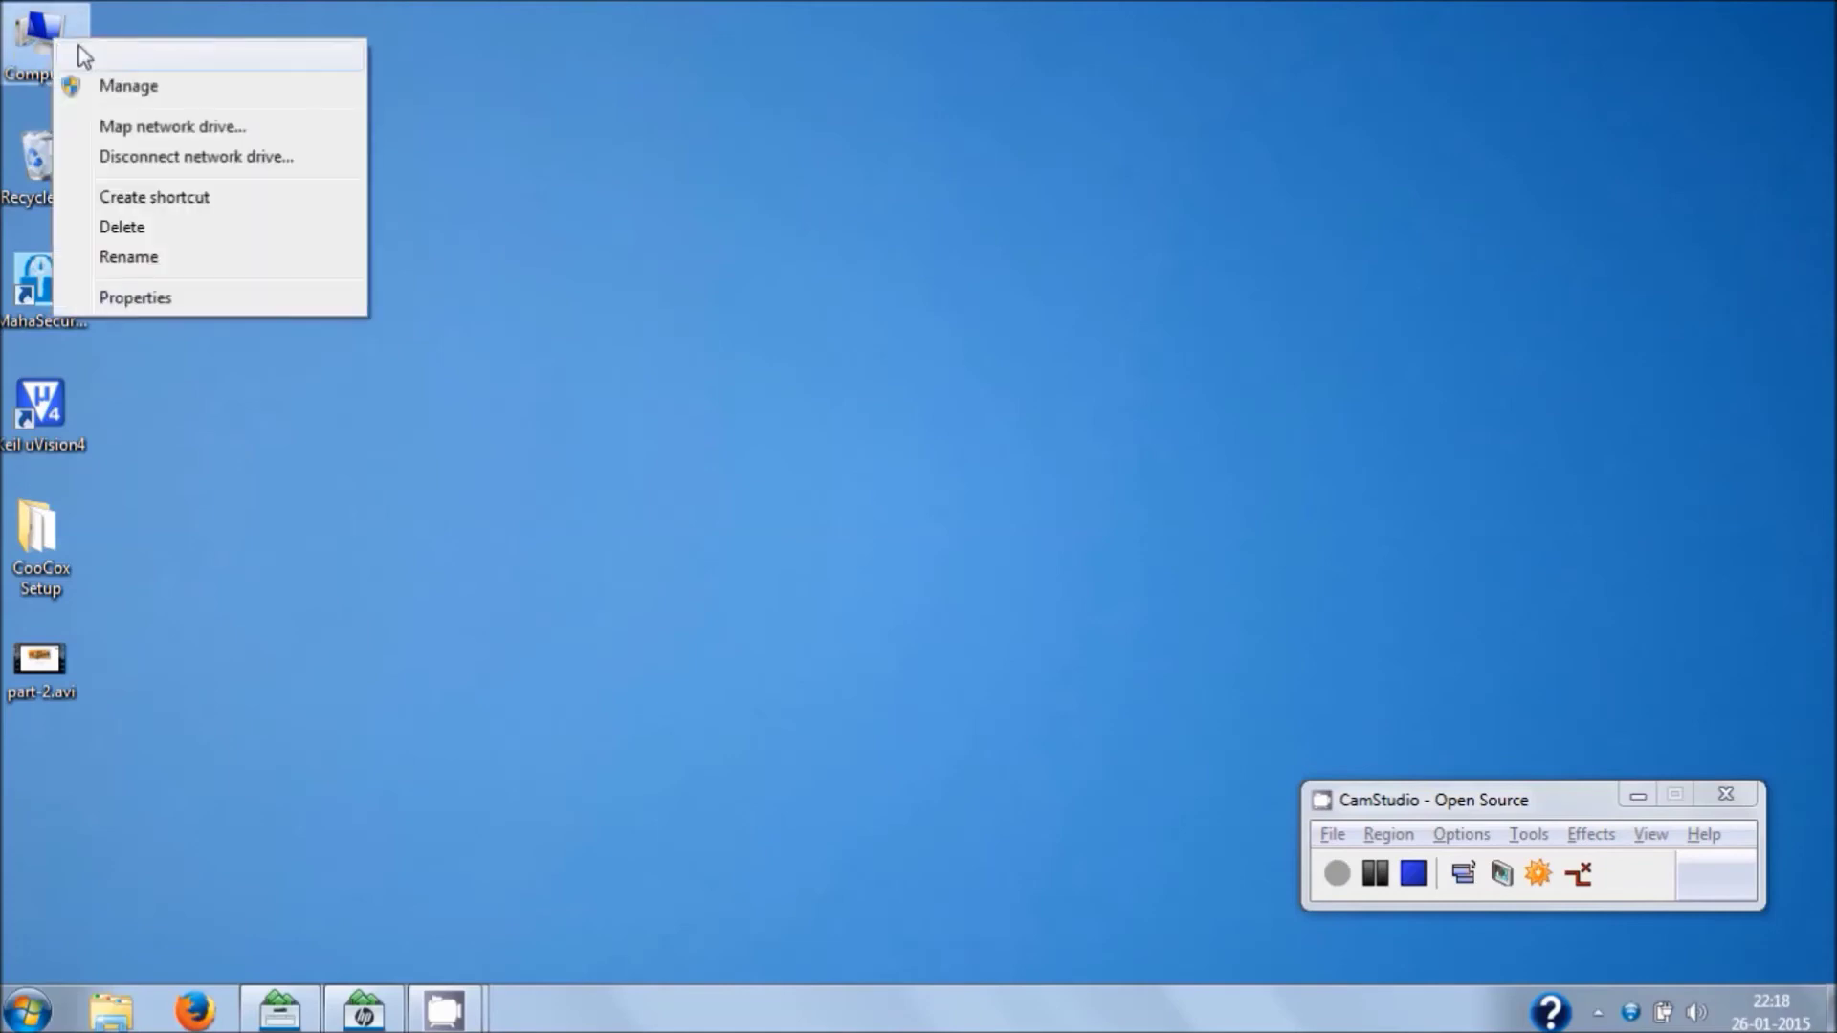
{"action": "left_click", "coordinate": [117, 88]}
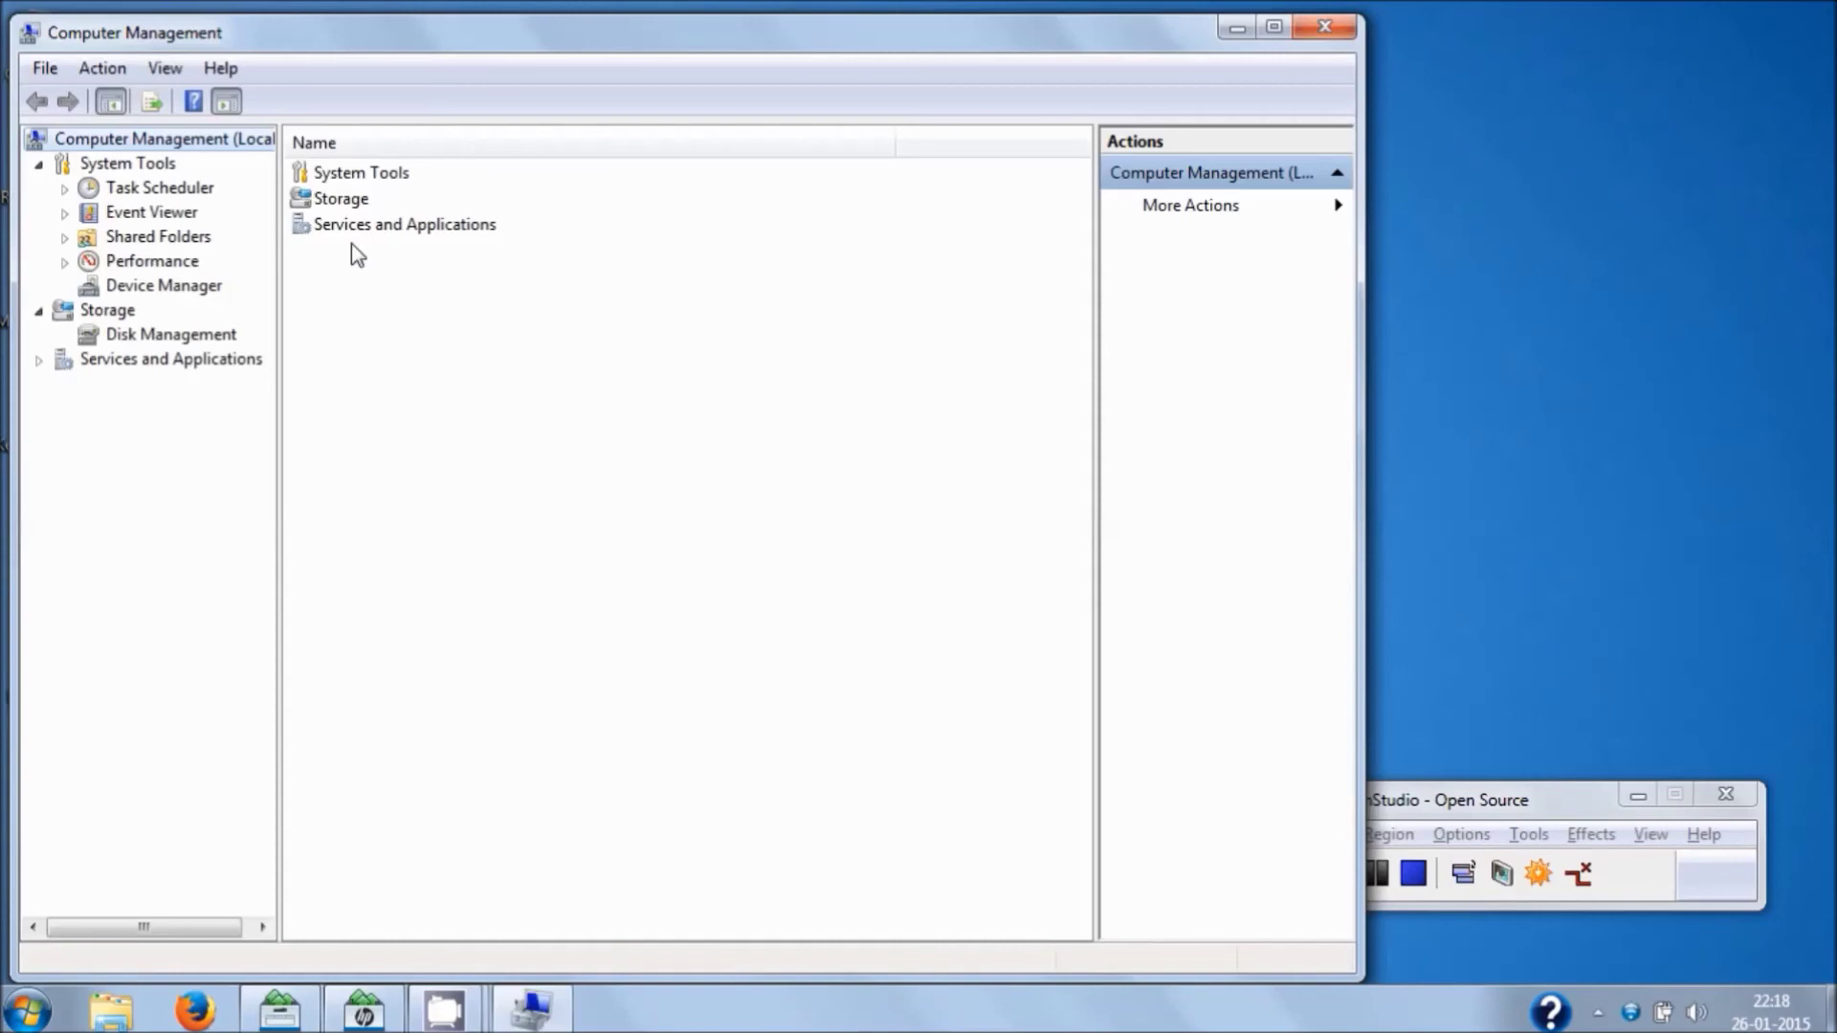
{"action": "left_click", "coordinate": [214, 290]}
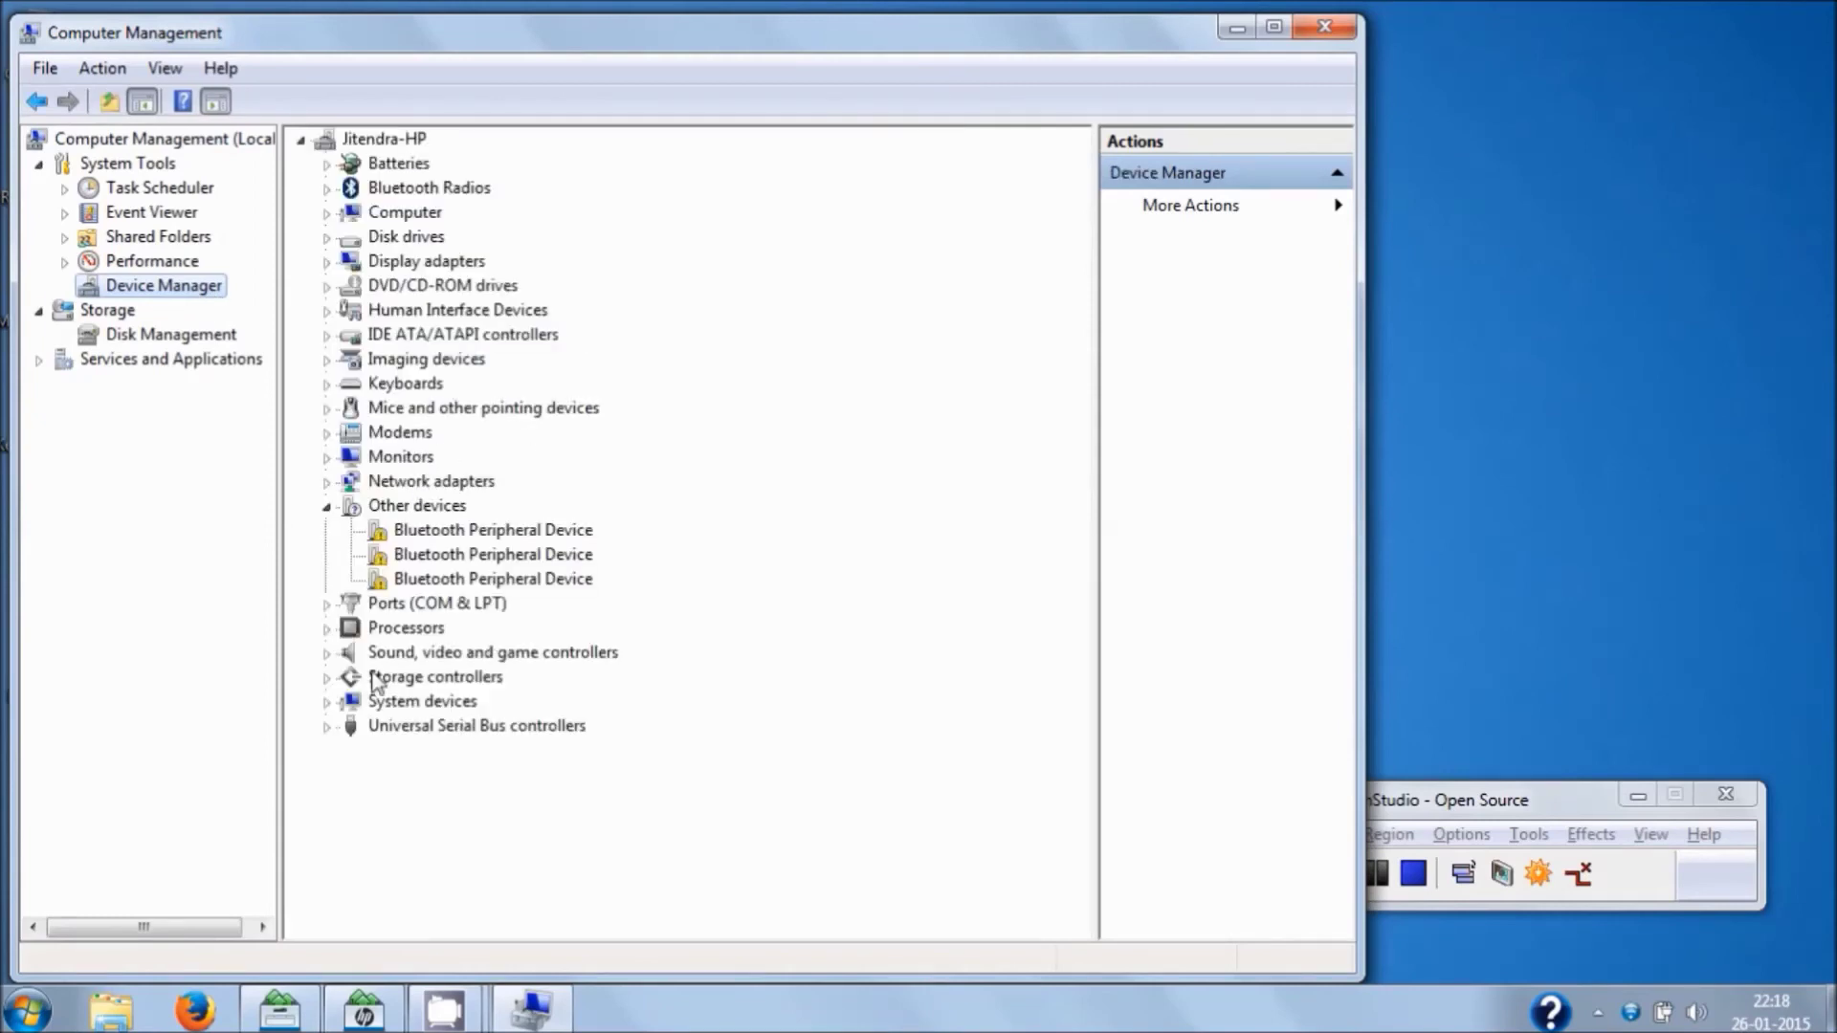
- Confirm in its properties that CooCox (COM16) under Ports (COM & LPT) is working properly, then close Computer Management
{"action": "left_click", "coordinate": [329, 508]}
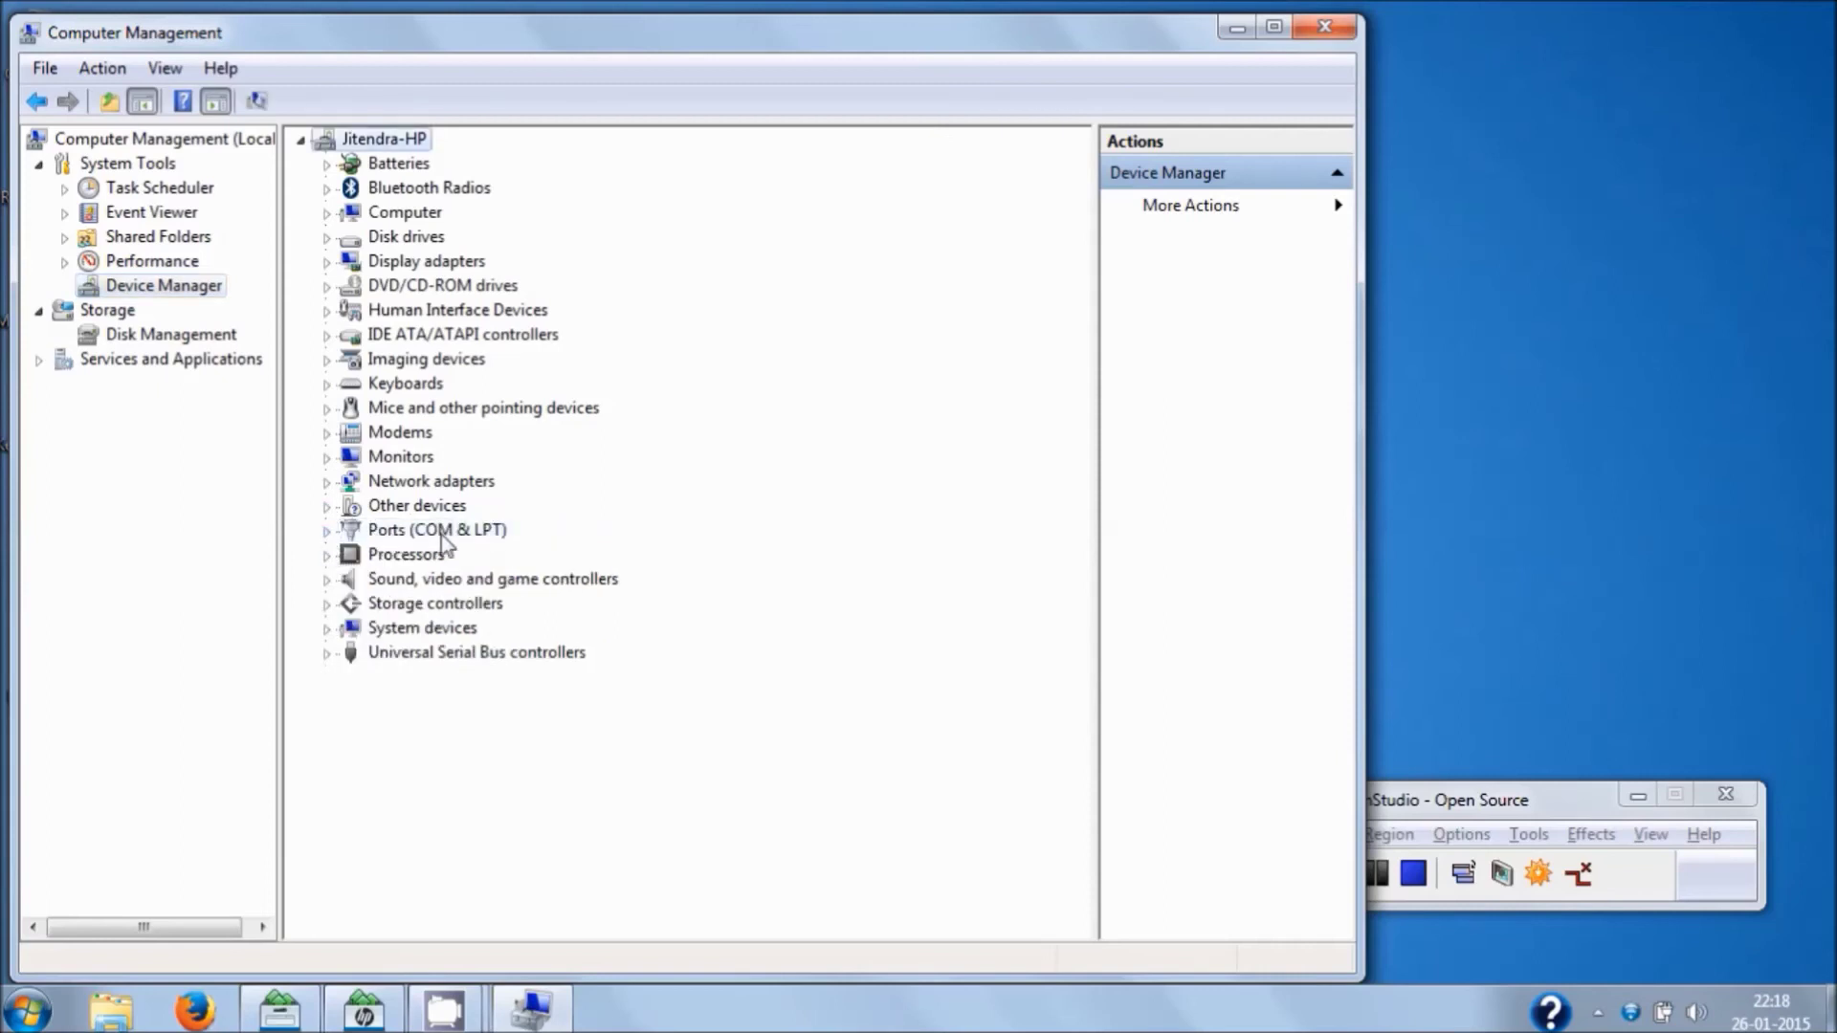
{"action": "left_click", "coordinate": [326, 530]}
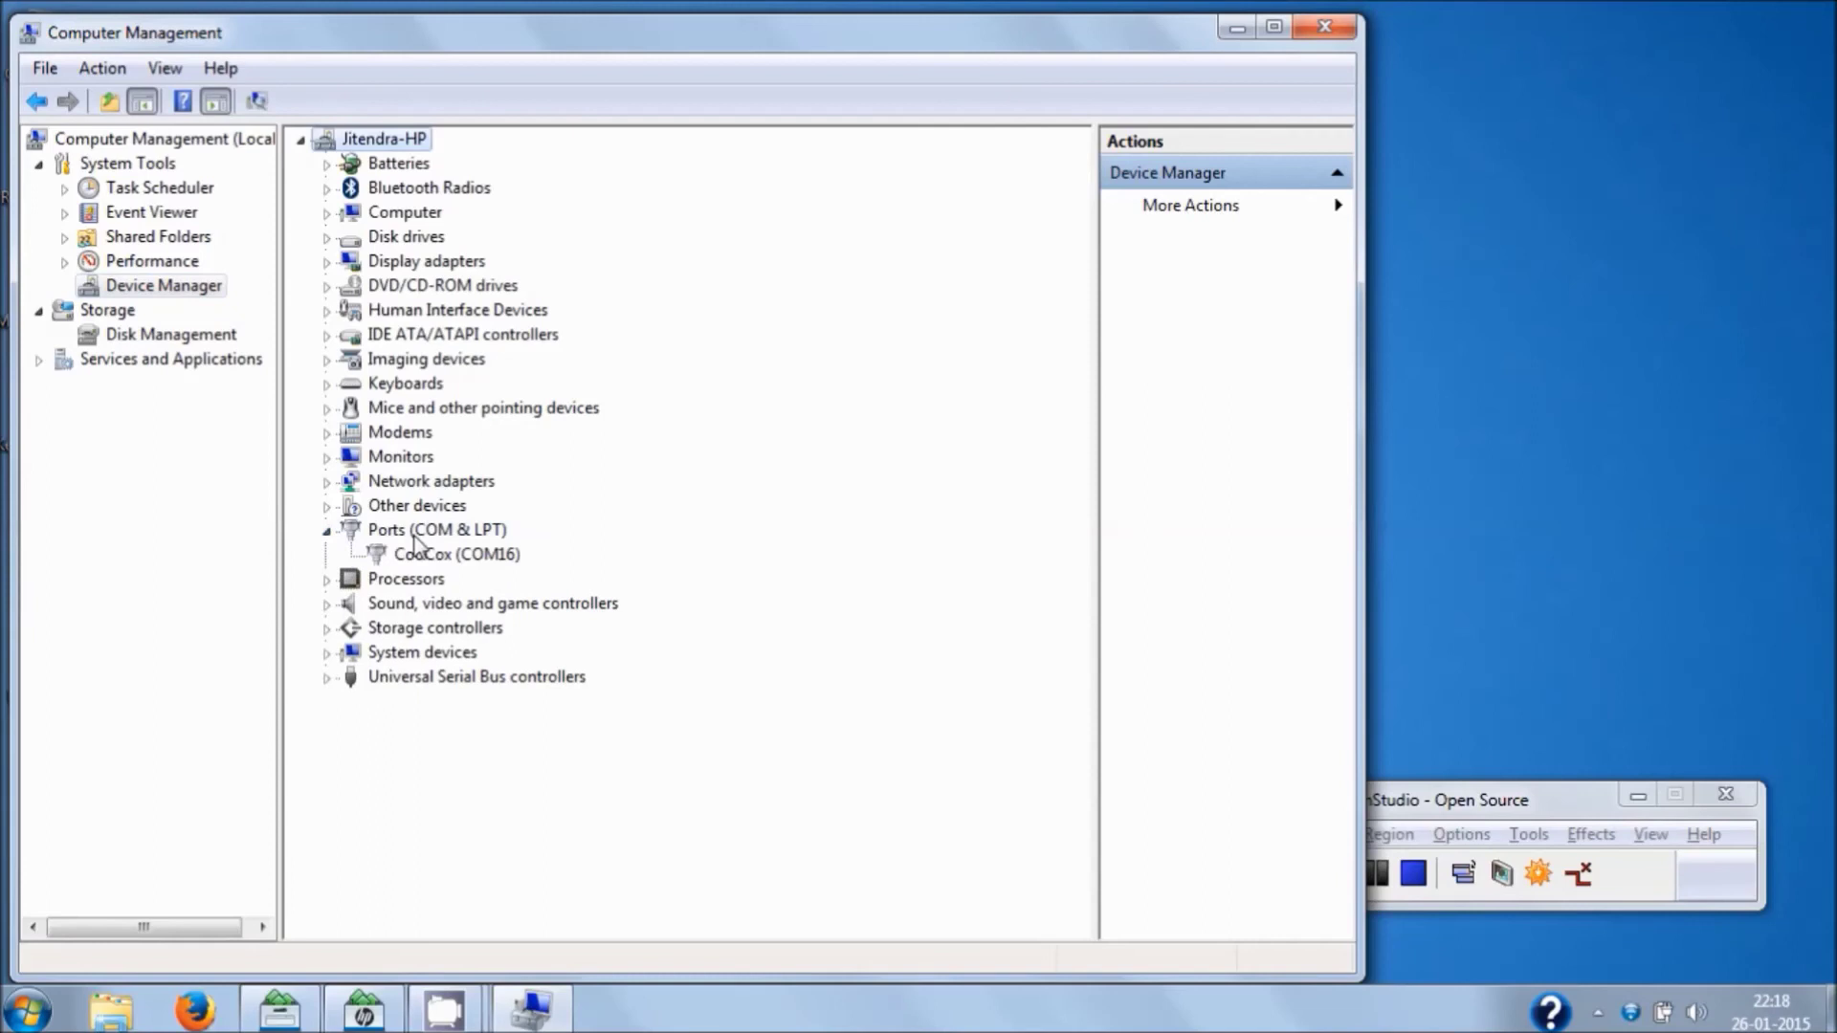
{"action": "left_click", "coordinate": [440, 562]}
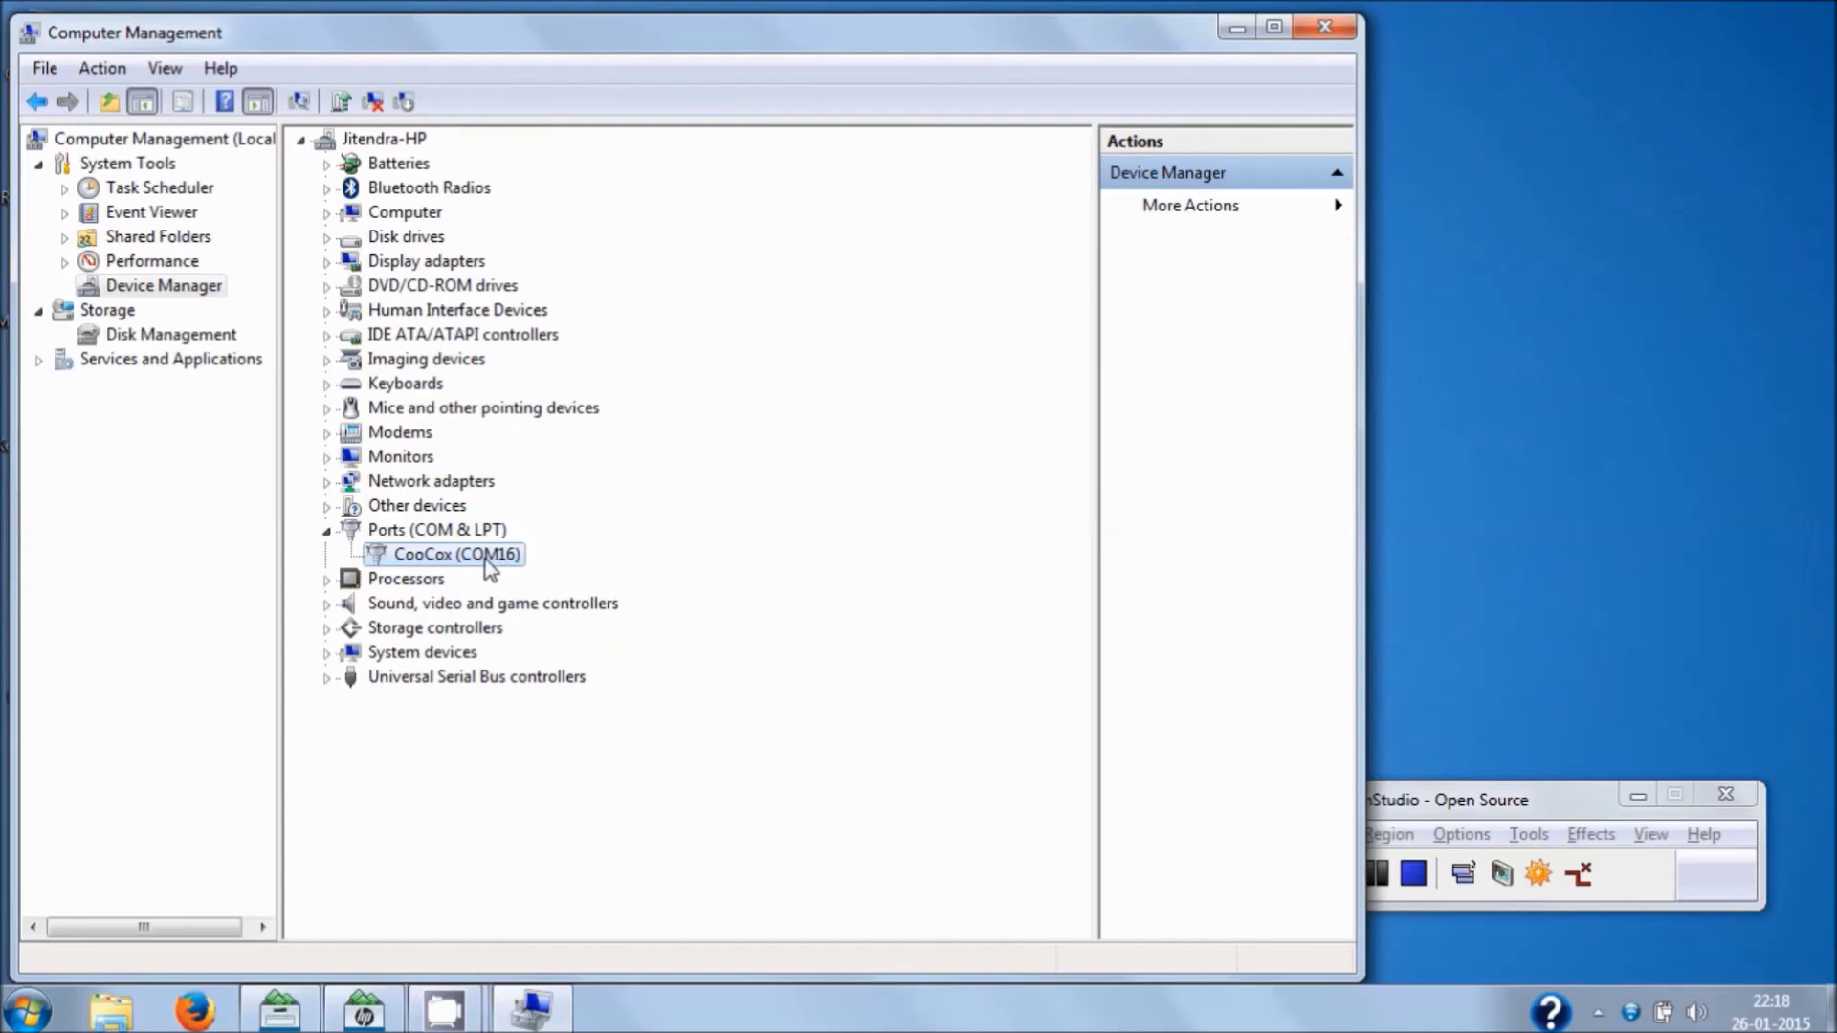
{"action": "right_click", "coordinate": [485, 562]}
{"action": "left_click", "coordinate": [570, 717]}
{"action": "left_click_drag", "start_coordinate": [473, 508], "coordinate": [679, 515]}
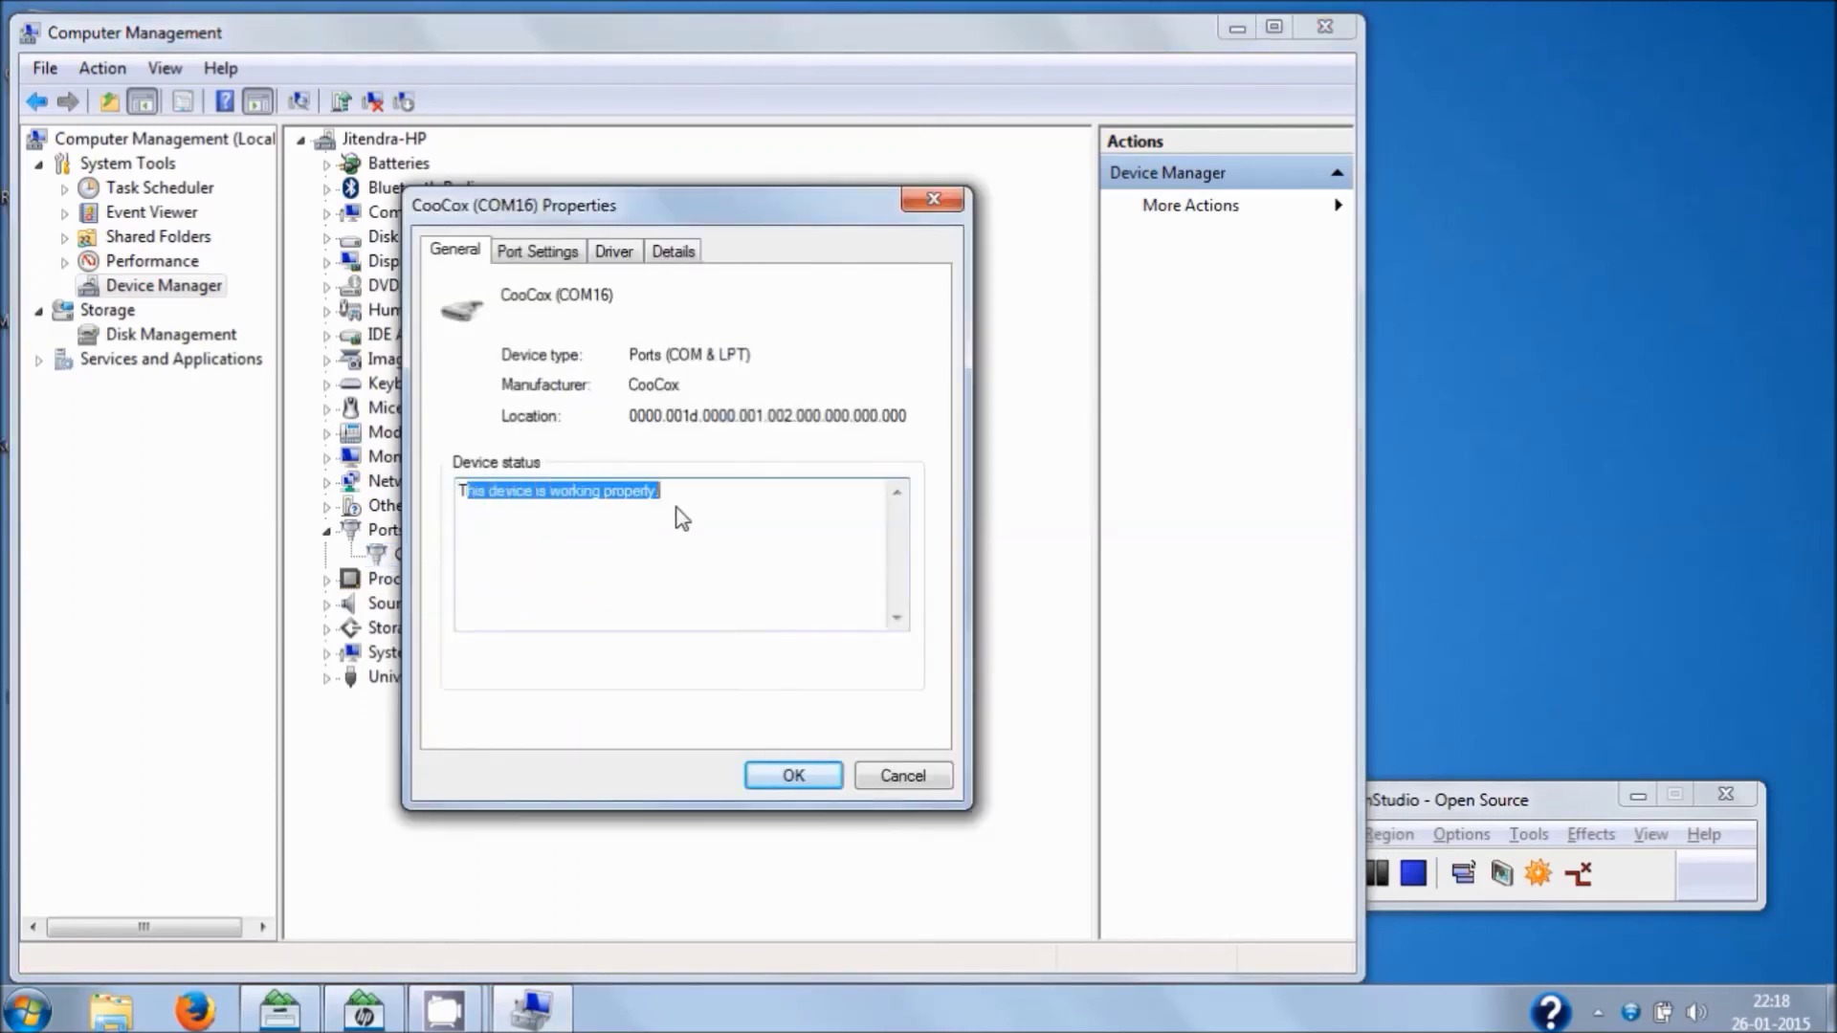
{"action": "left_click", "coordinate": [794, 776]}
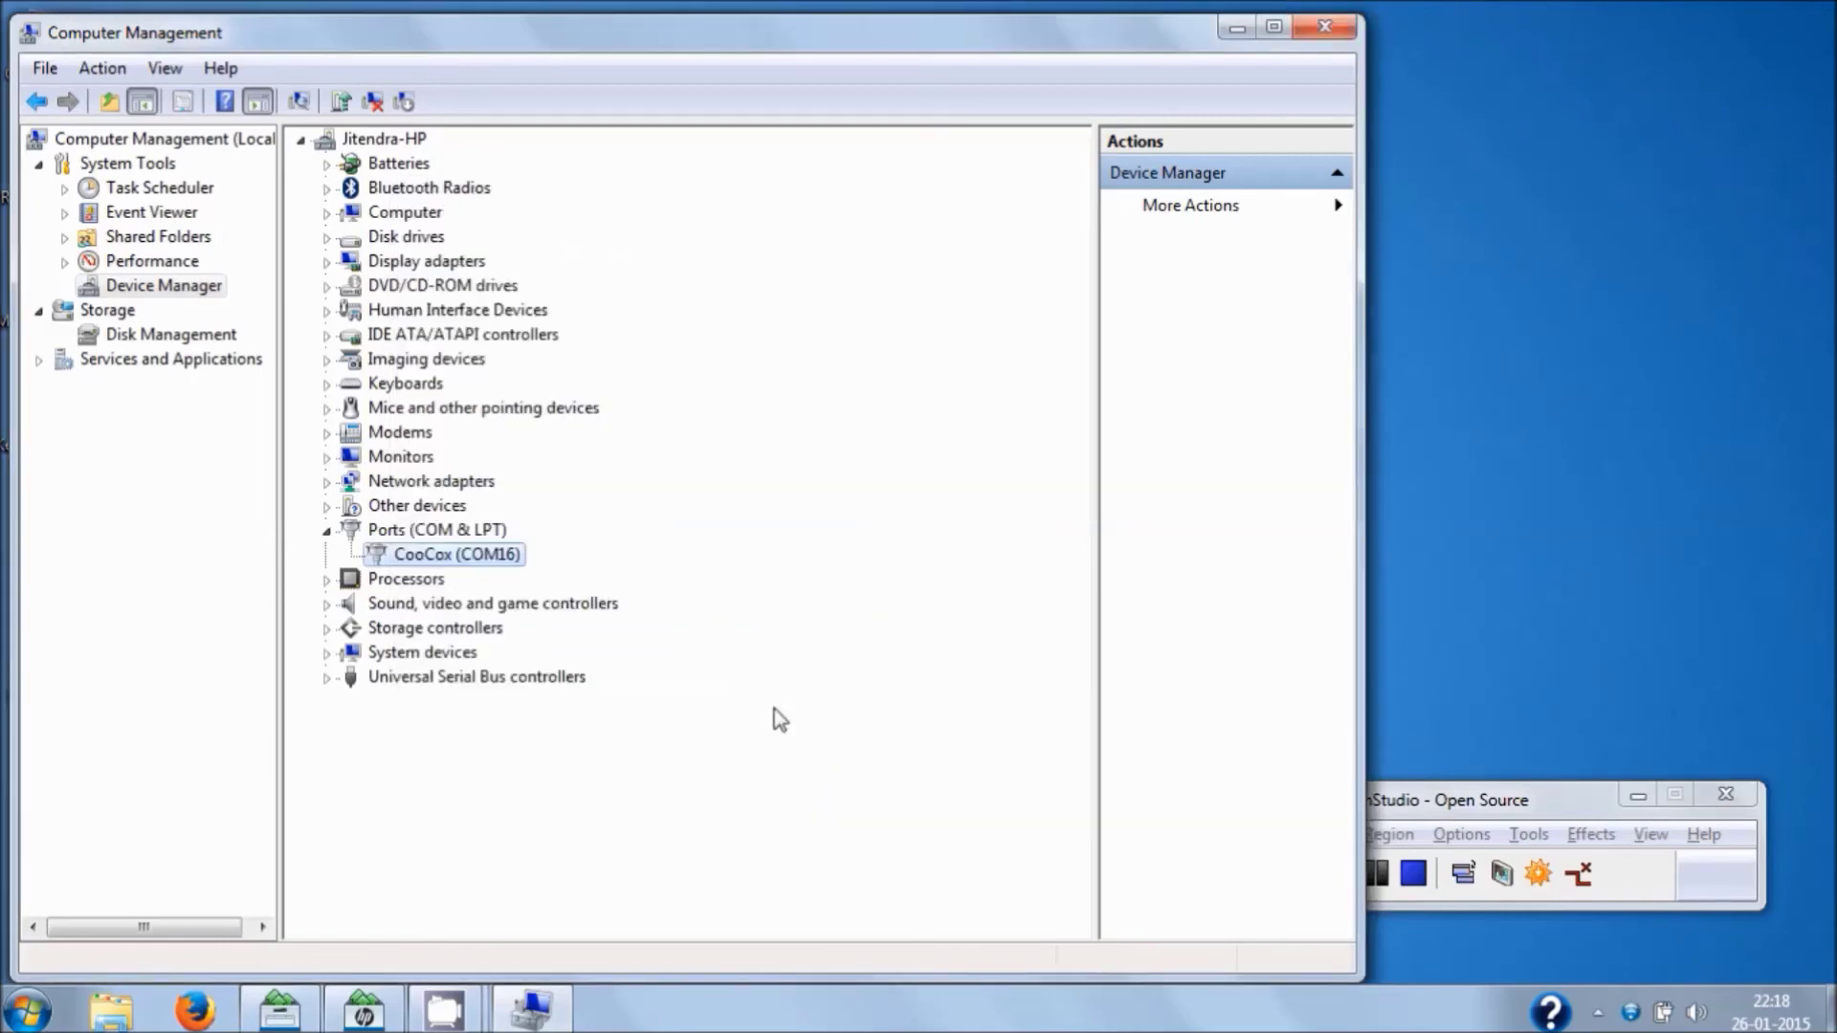
{"action": "left_click", "coordinate": [1321, 32]}
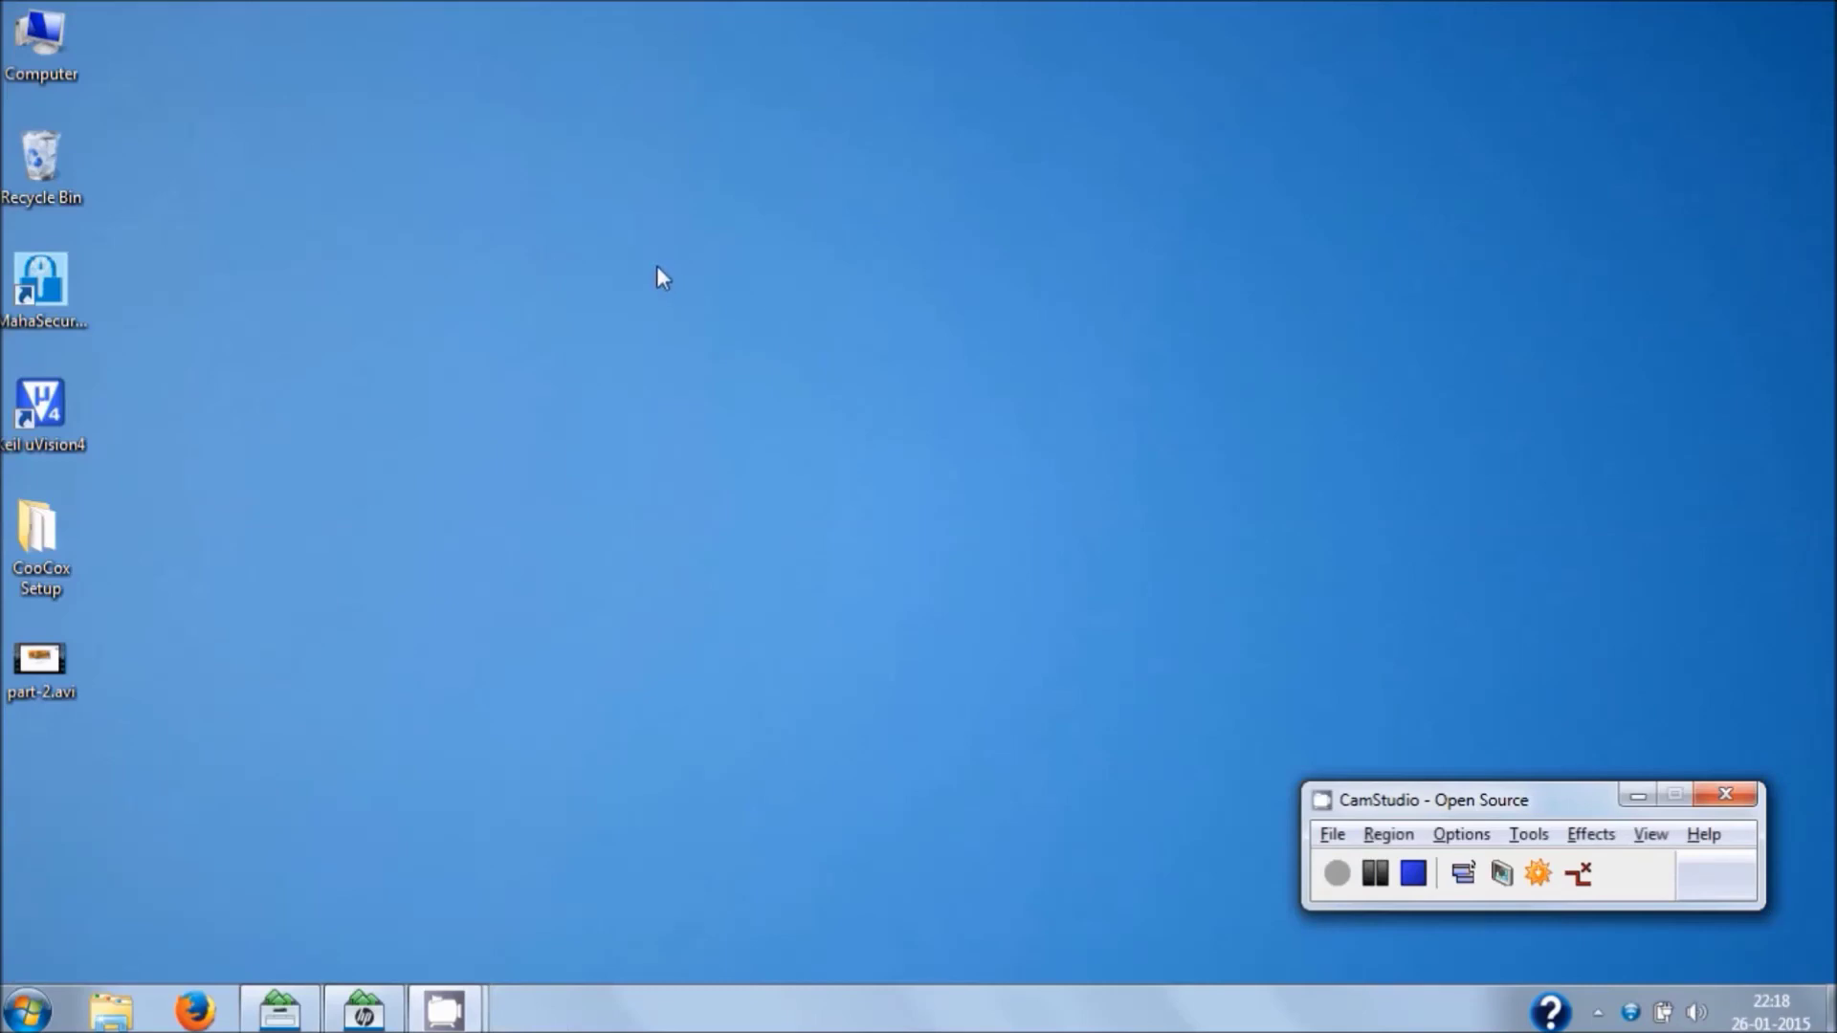
- Select the Keil uVision4 icon on the desktop
{"action": "left_click", "coordinate": [56, 423]}
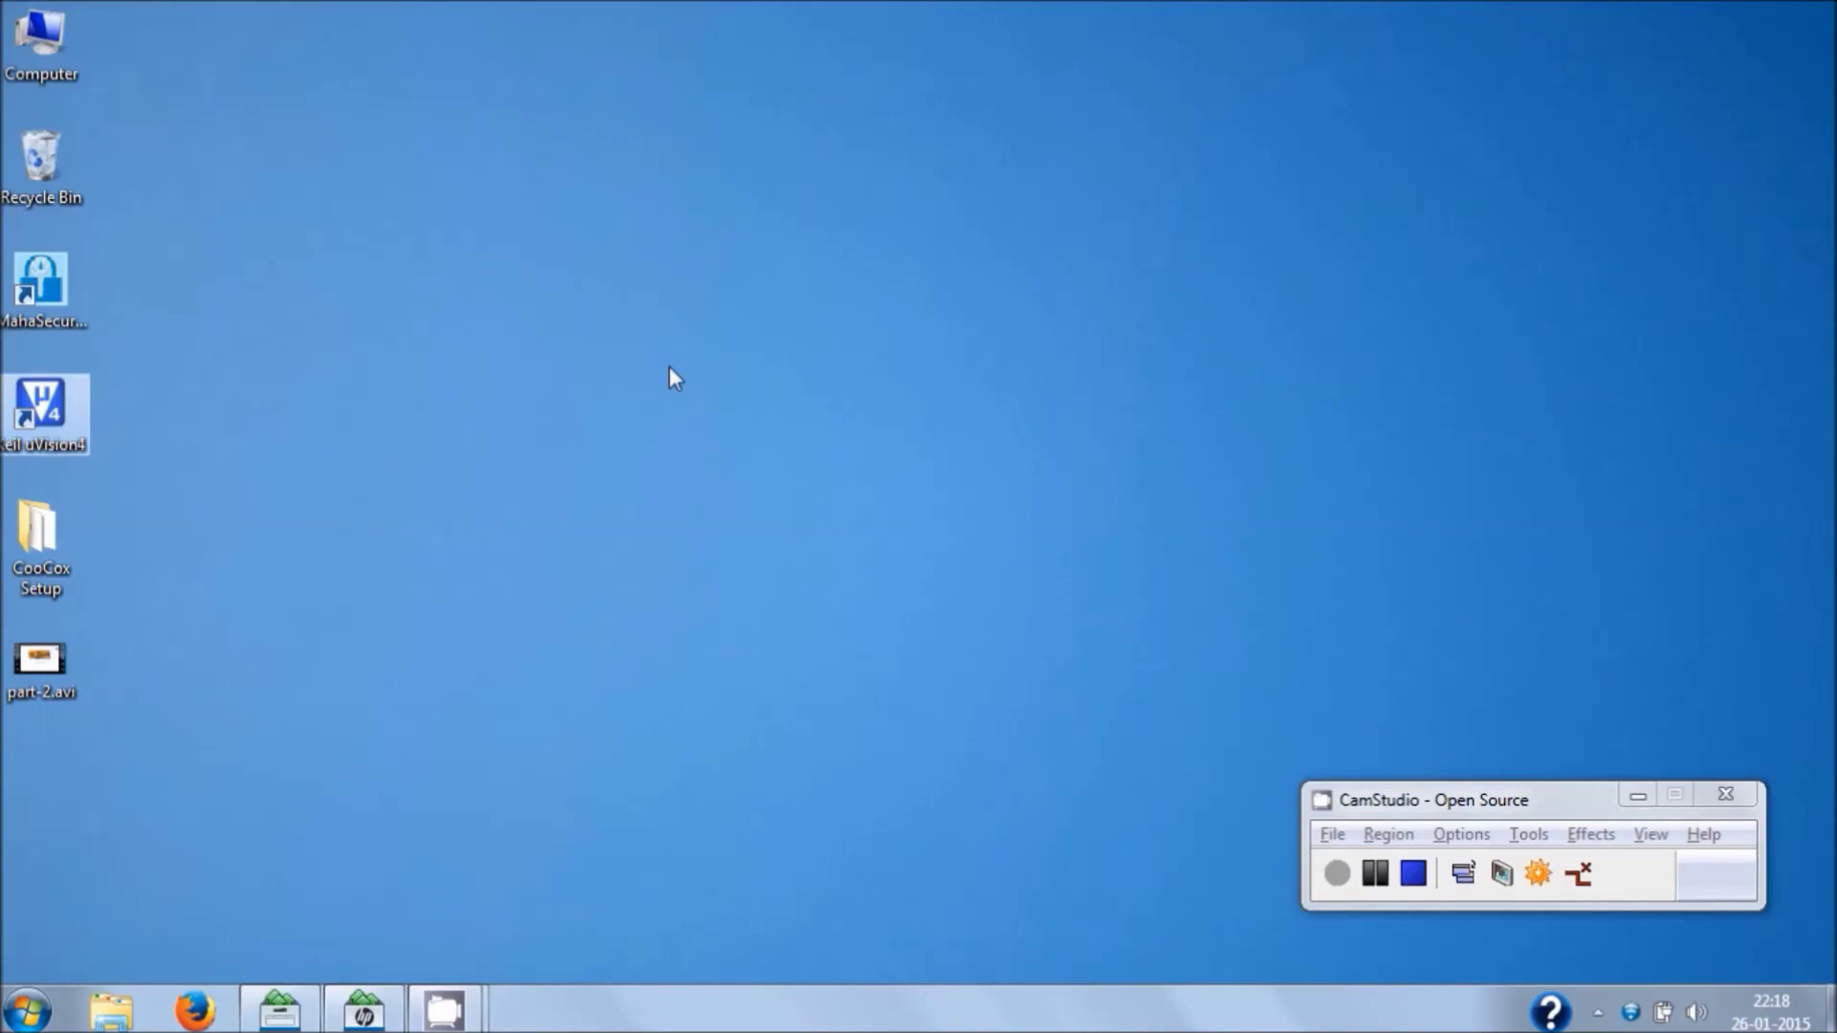